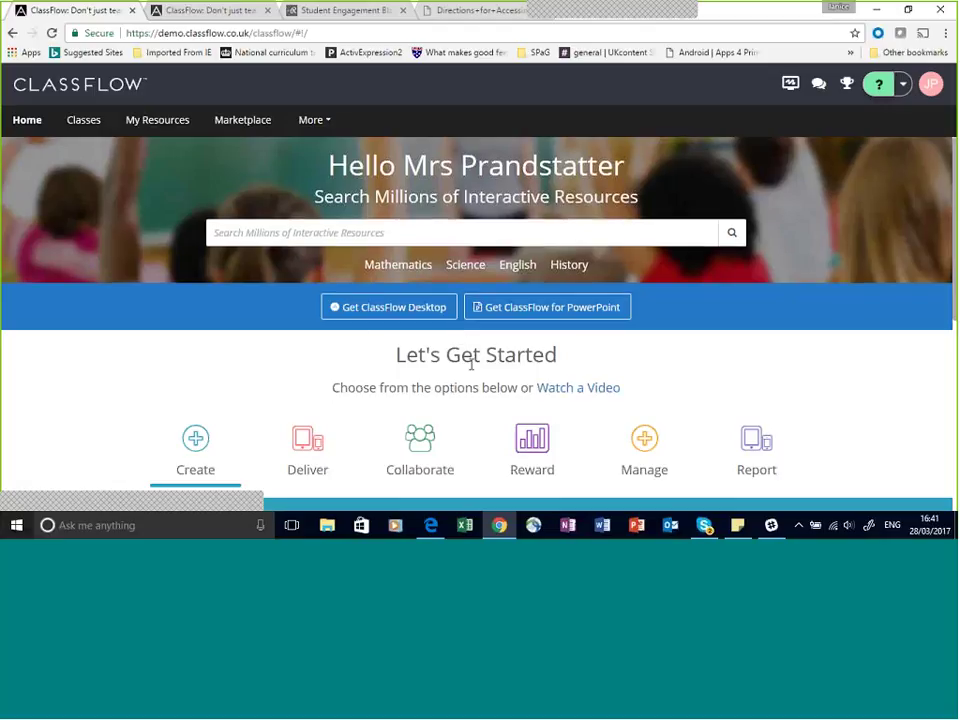
# - Examine the Create, Collaborate, Reward and Manage options in the home page's Let's Get Started section
pyautogui.scroll(-3, 471, 364)
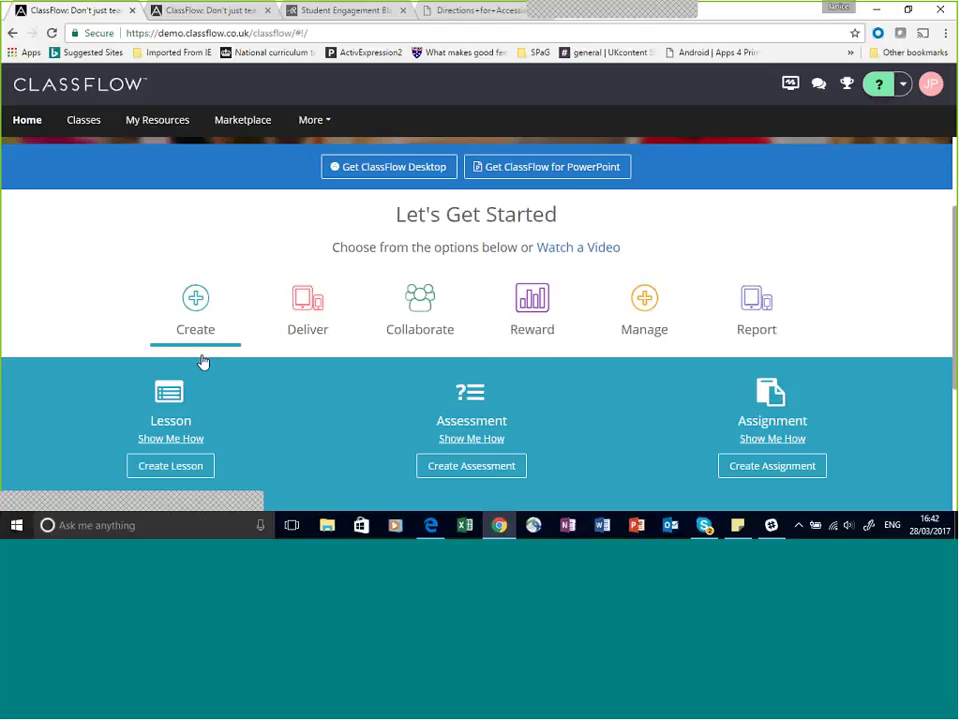
pyautogui.scroll(-2, 231, 414)
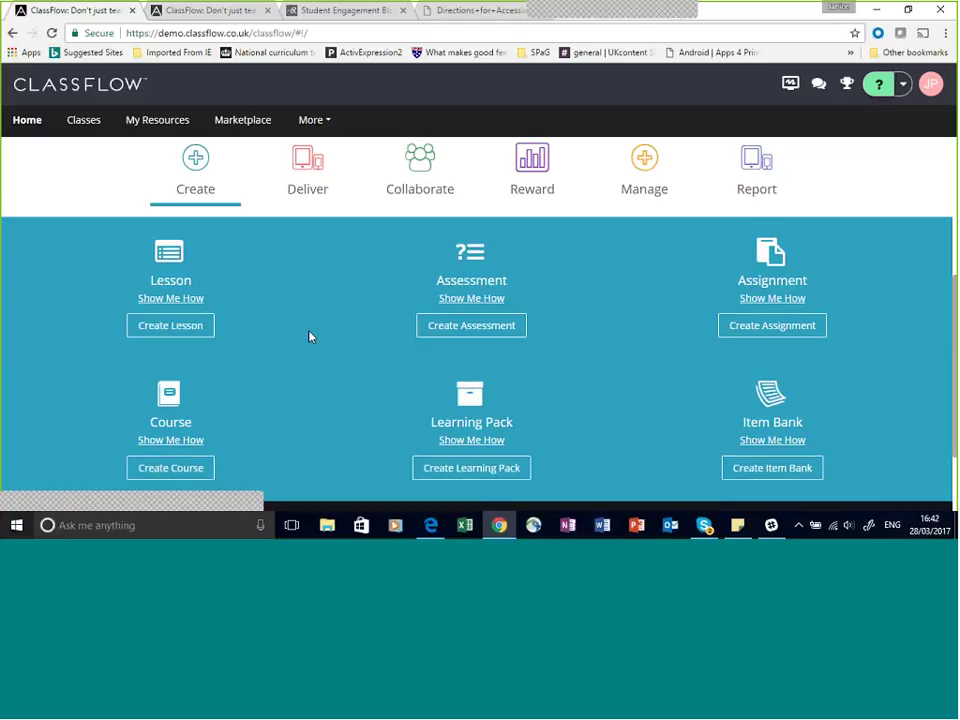
pyautogui.scroll(1, 311, 338)
pyautogui.scroll(2, 311, 338)
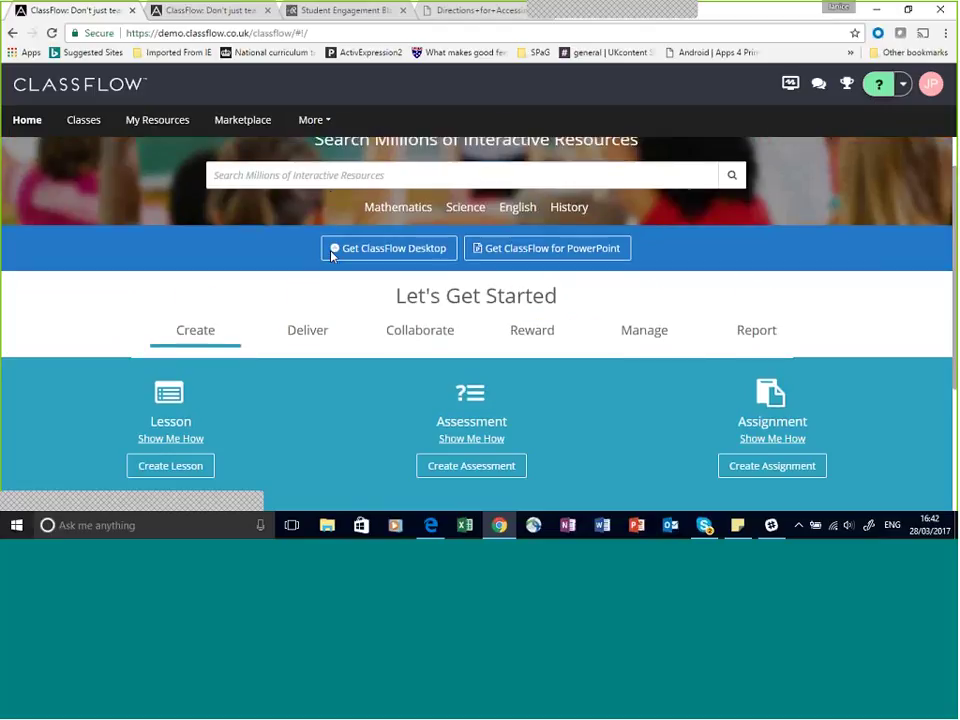
pyautogui.scroll(-5, 333, 256)
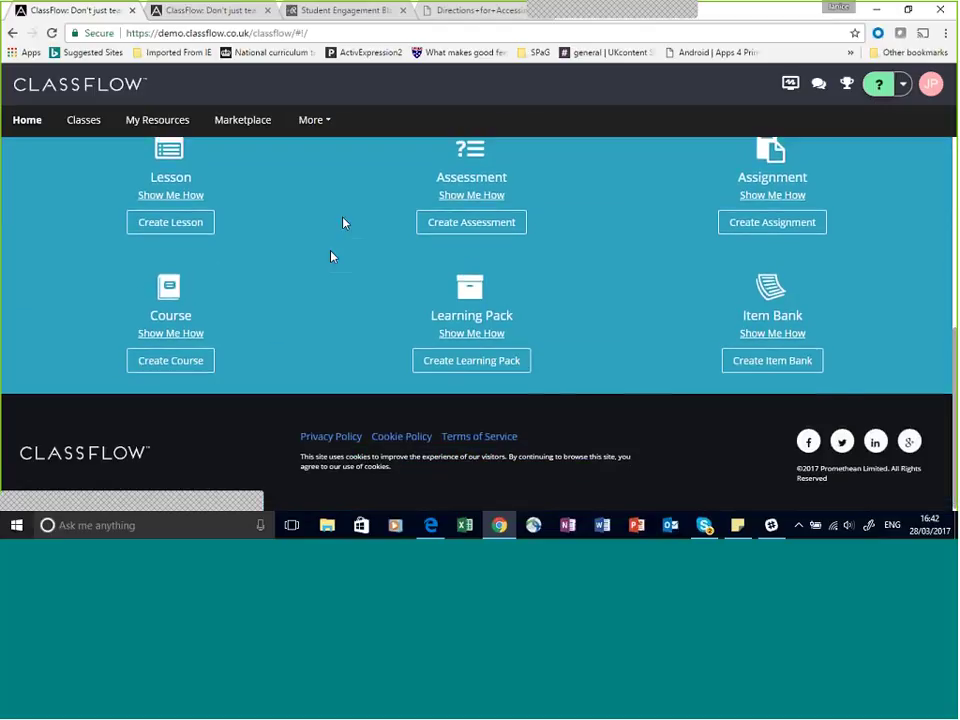
pyautogui.scroll(3, 345, 240)
pyautogui.click(412, 262)
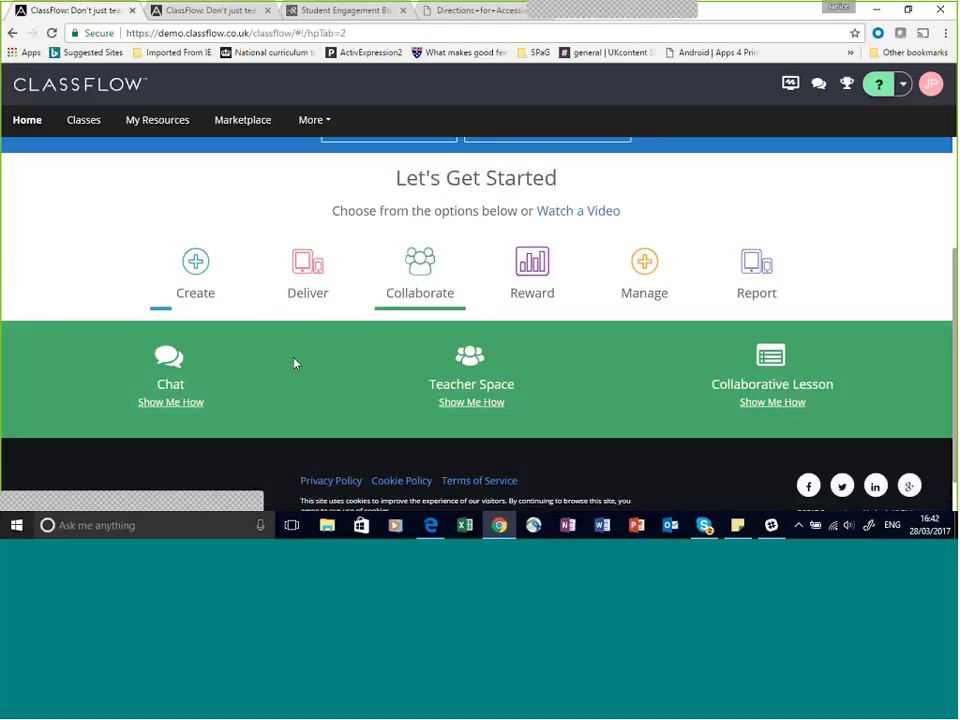
pyautogui.click(546, 272)
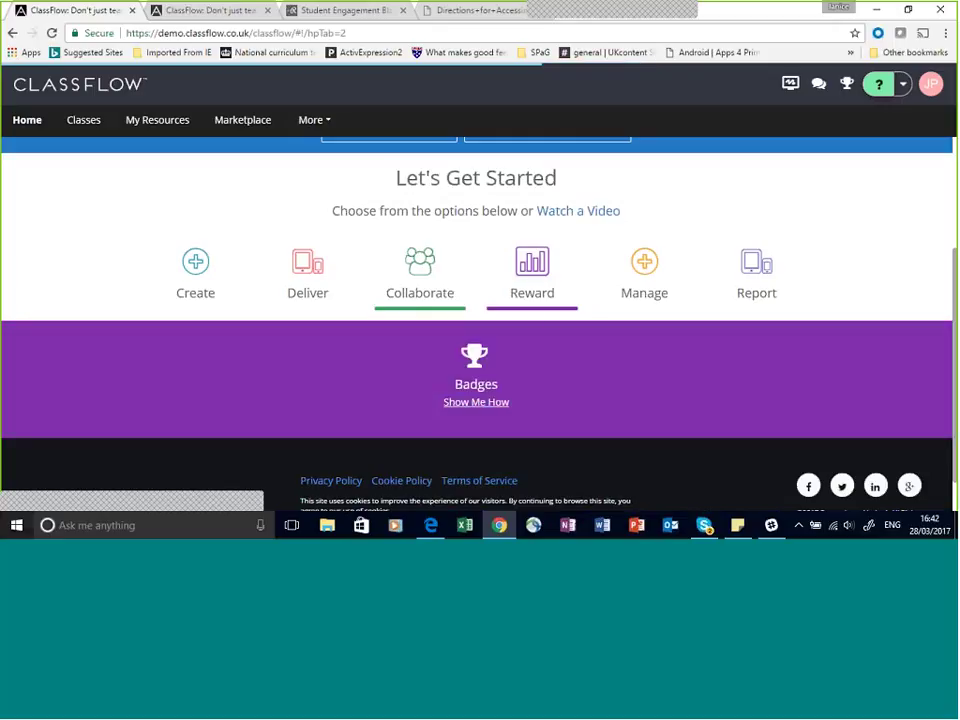
pyautogui.click(646, 280)
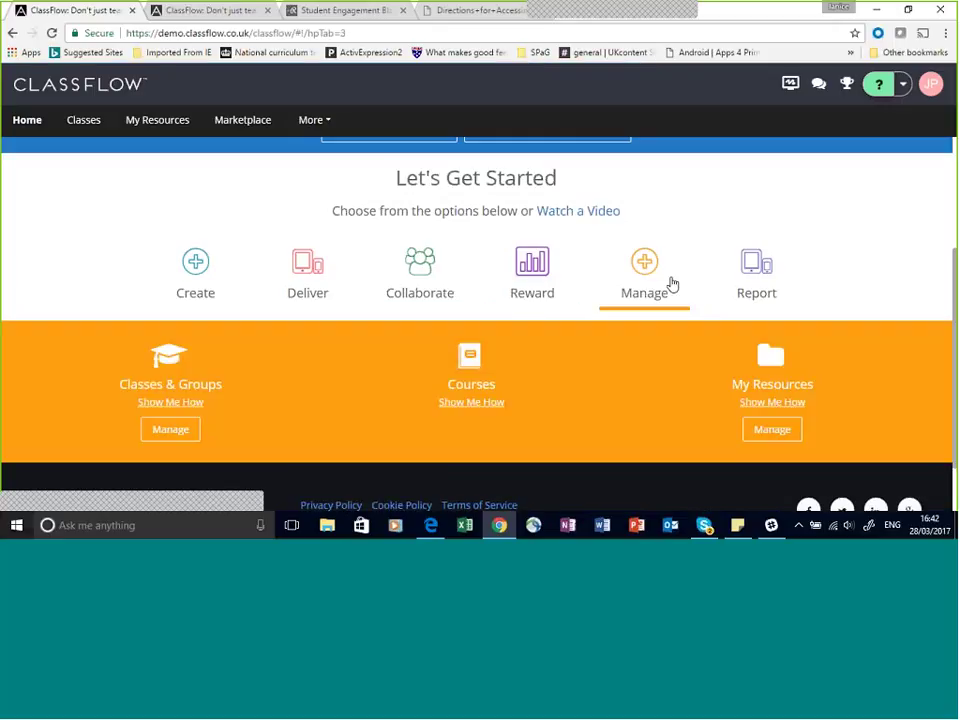
pyautogui.click(192, 270)
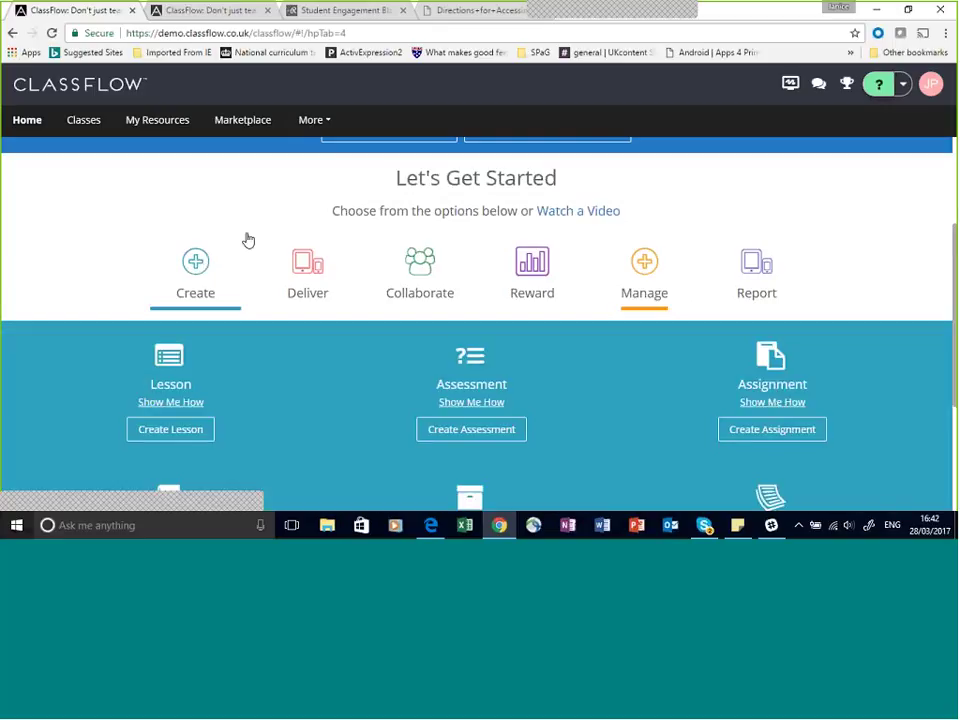
pyautogui.scroll(2, 246, 238)
pyautogui.scroll(1, 247, 238)
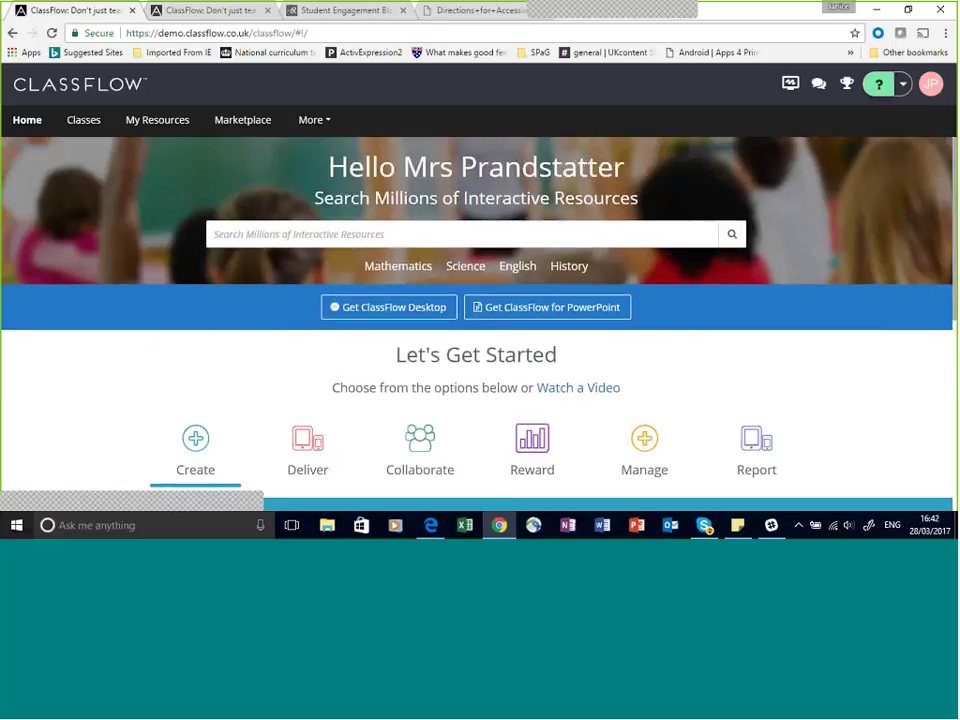
# - View the Promethean class overview in Classes, and open the home page of Demo Class
pyautogui.click(86, 121)
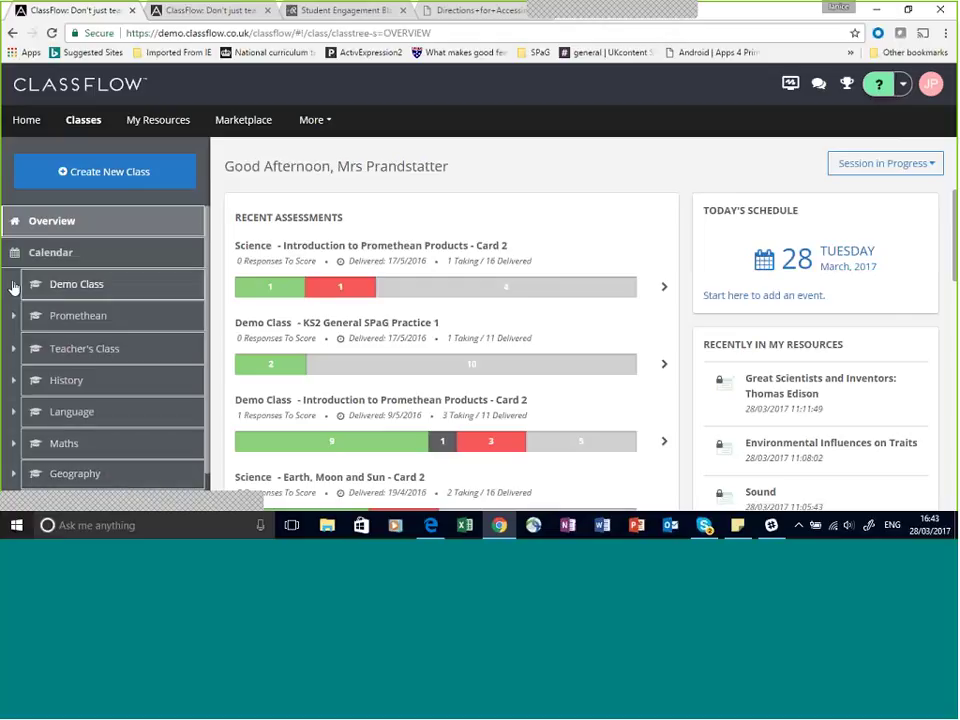
pyautogui.moveTo(13, 287)
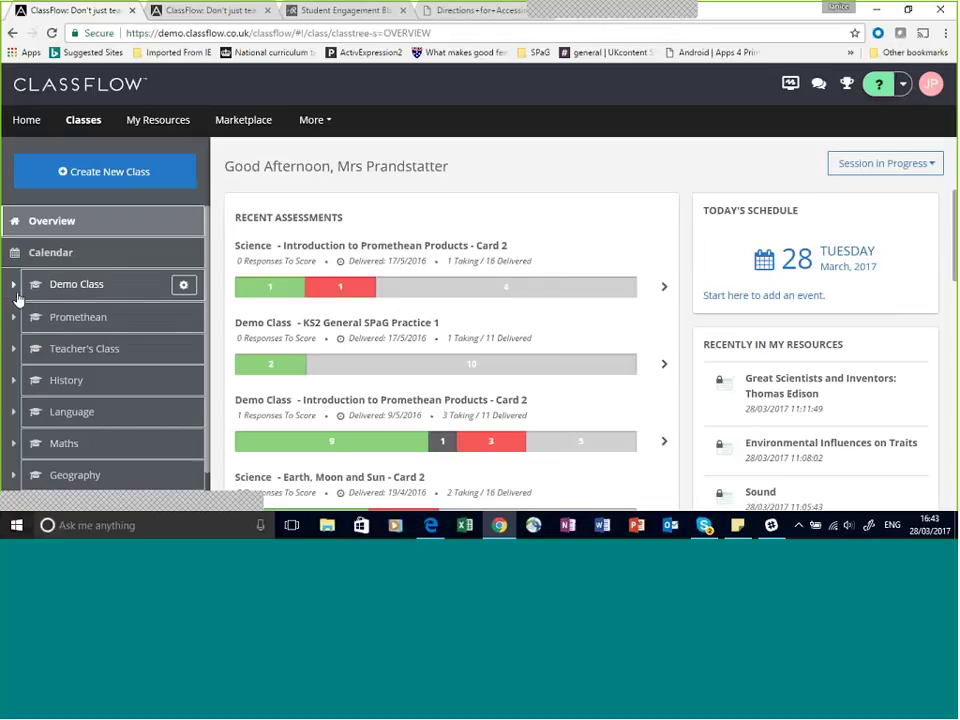
pyautogui.click(110, 296)
pyautogui.click(60, 316)
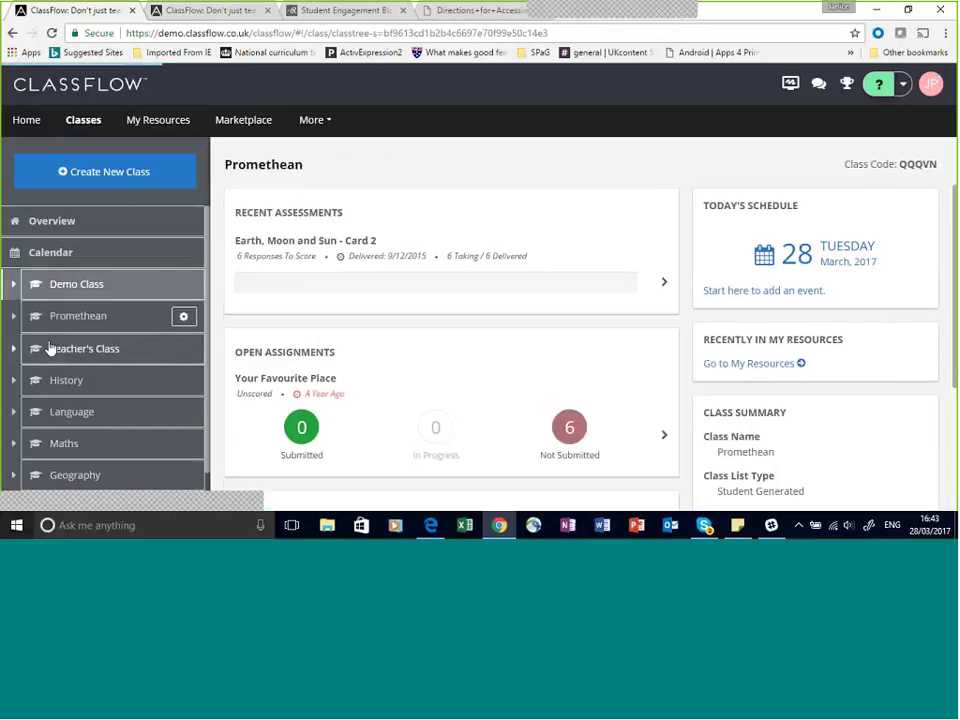
pyautogui.click(13, 292)
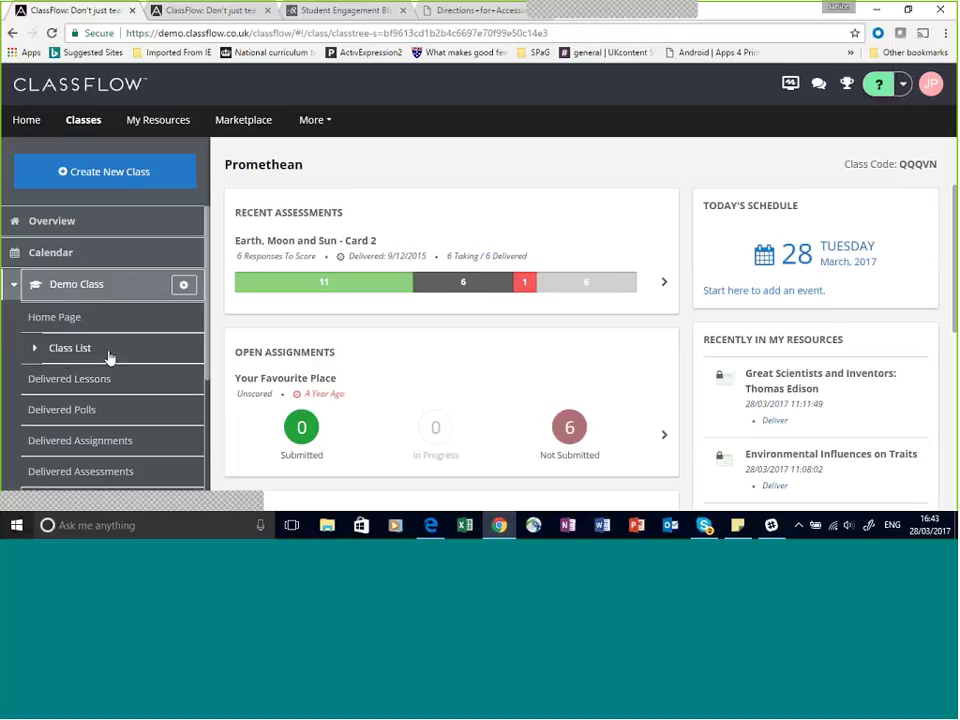
pyautogui.click(60, 324)
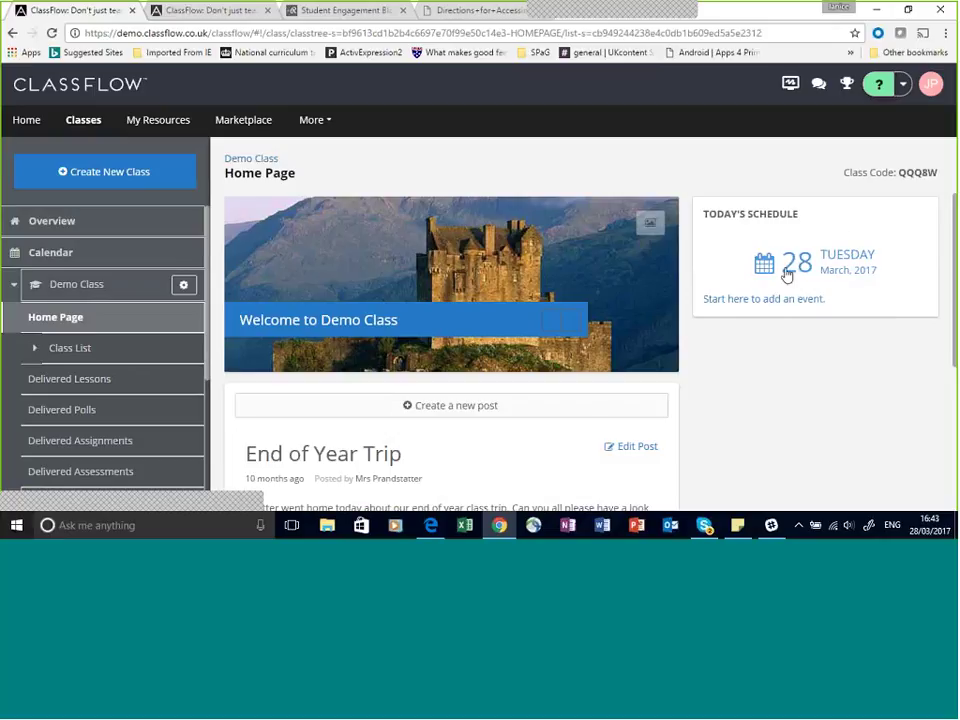
# - Read through the End of Year Trip post and its comments area on the Demo Class home page
pyautogui.scroll(-1, 386, 413)
pyautogui.scroll(-1, 386, 413)
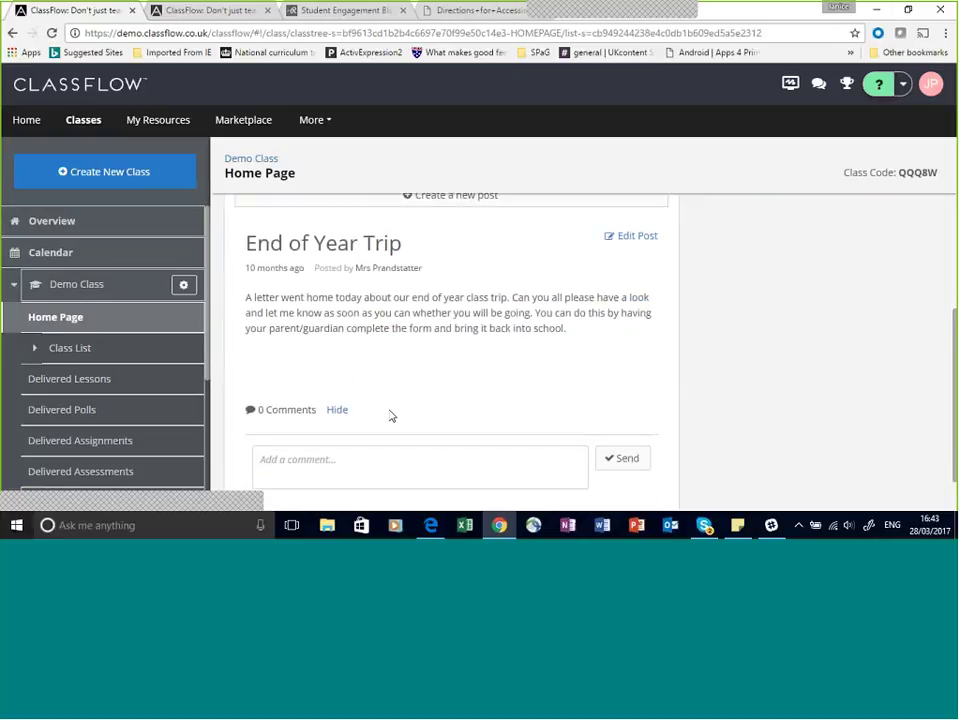
pyautogui.scroll(3, 478, 352)
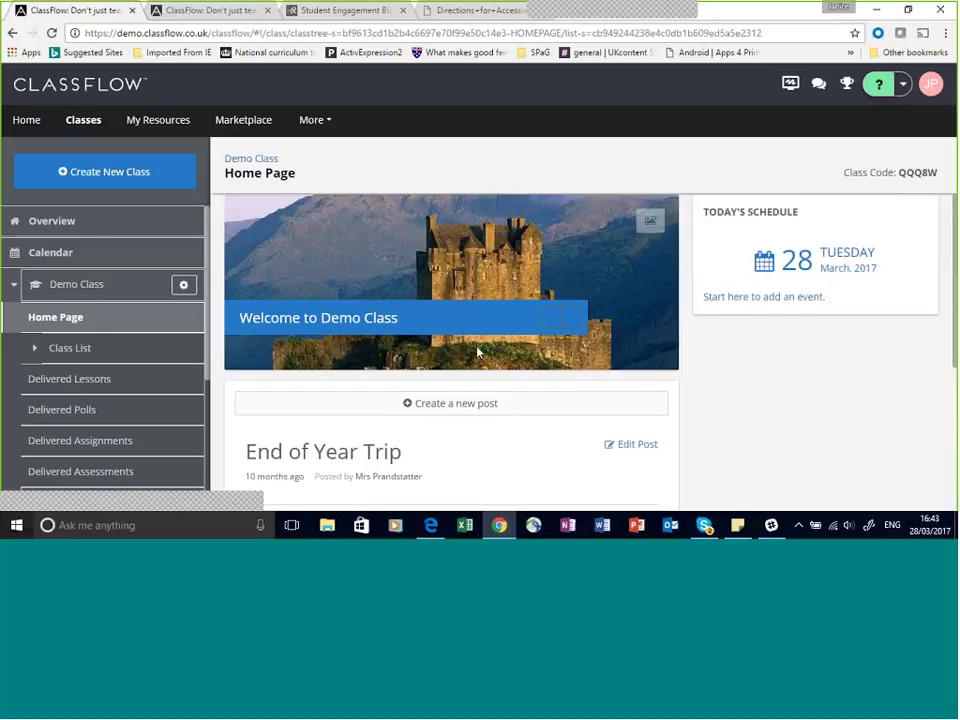
pyautogui.scroll(-3, 478, 352)
pyautogui.scroll(2, 478, 352)
pyautogui.scroll(-3, 478, 352)
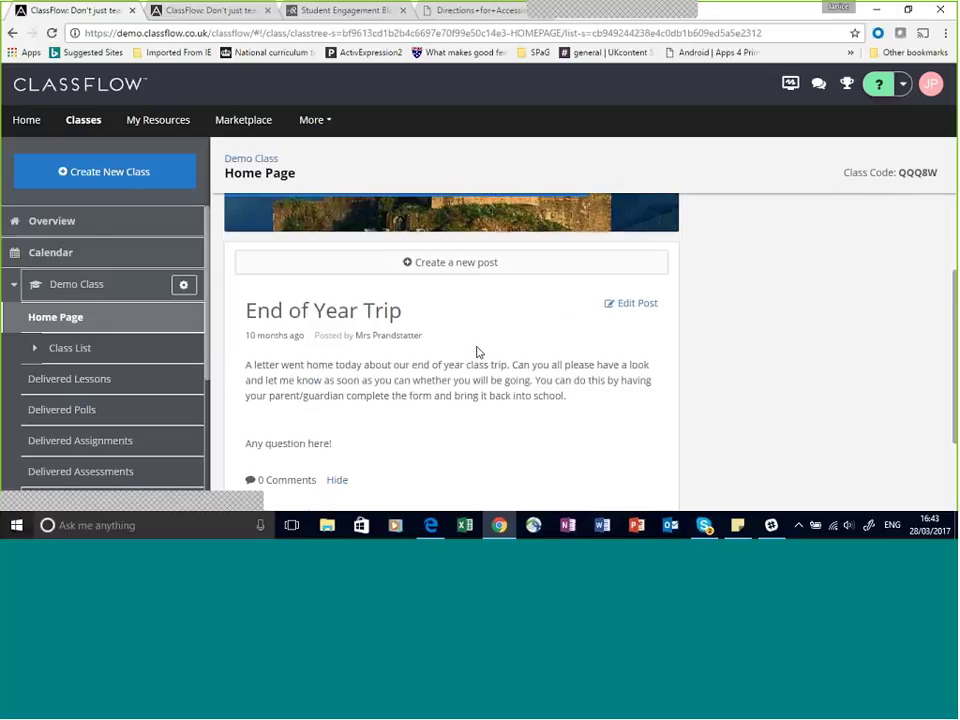
pyautogui.scroll(4, 478, 352)
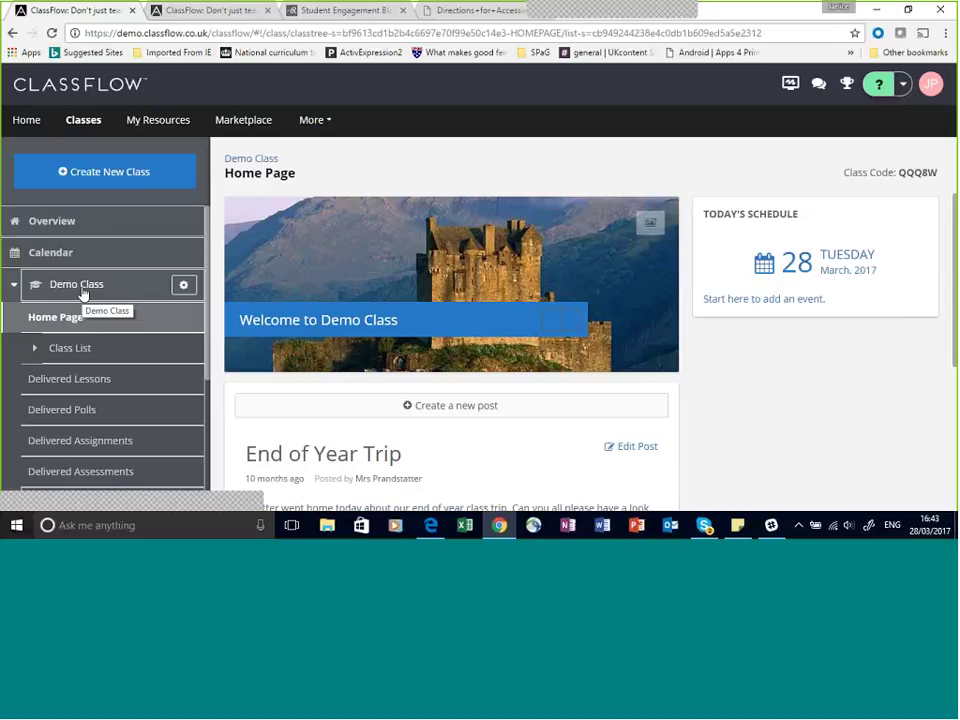
# - View Demo Class's student list and its Maths group with the Triangles sub-group, and collapse the class's entries
pyautogui.click(54, 352)
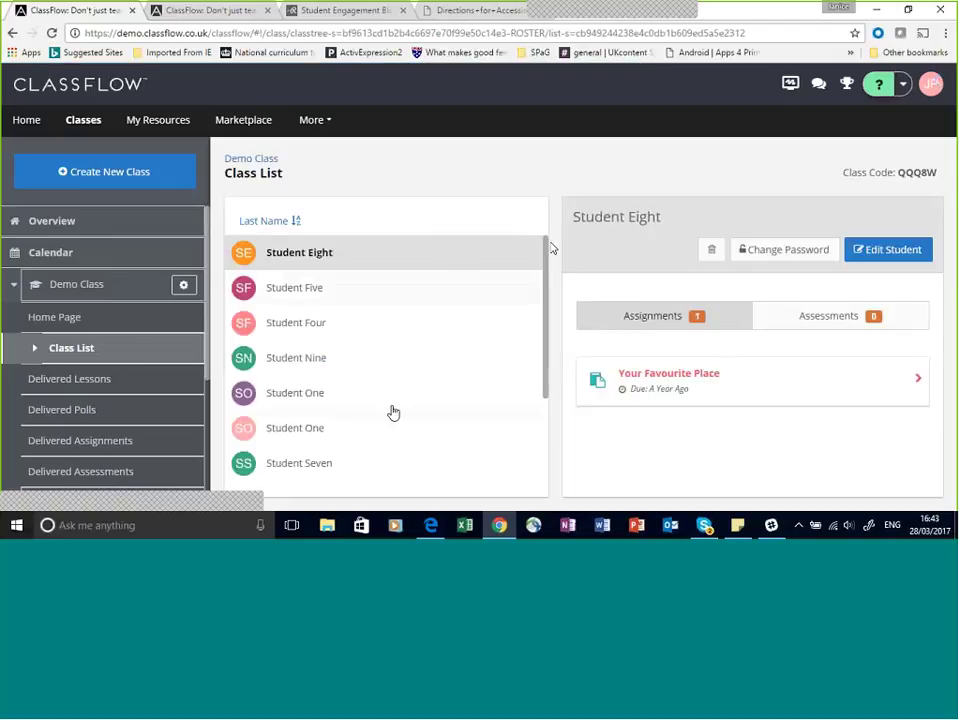
pyautogui.moveTo(544, 270); pyautogui.dragTo(557, 234)
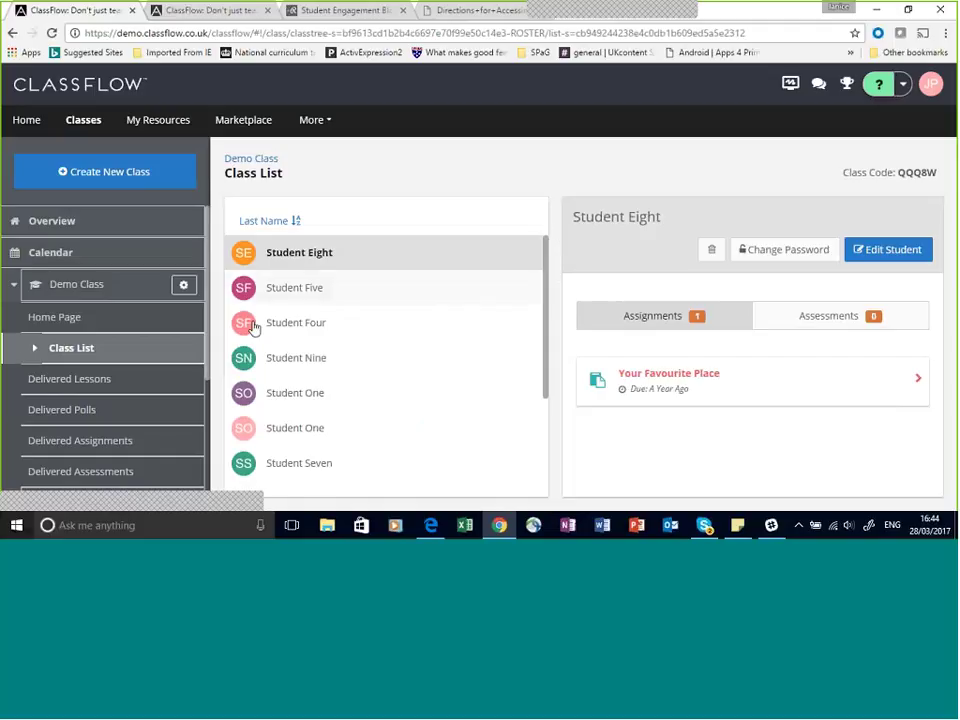
pyautogui.click(33, 350)
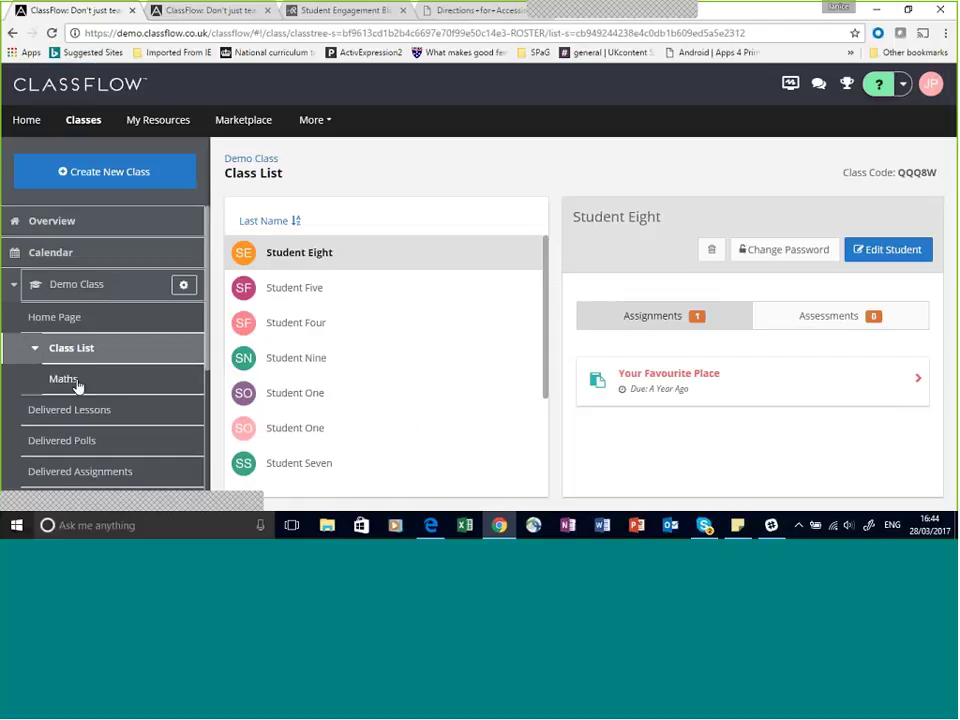
pyautogui.click(76, 385)
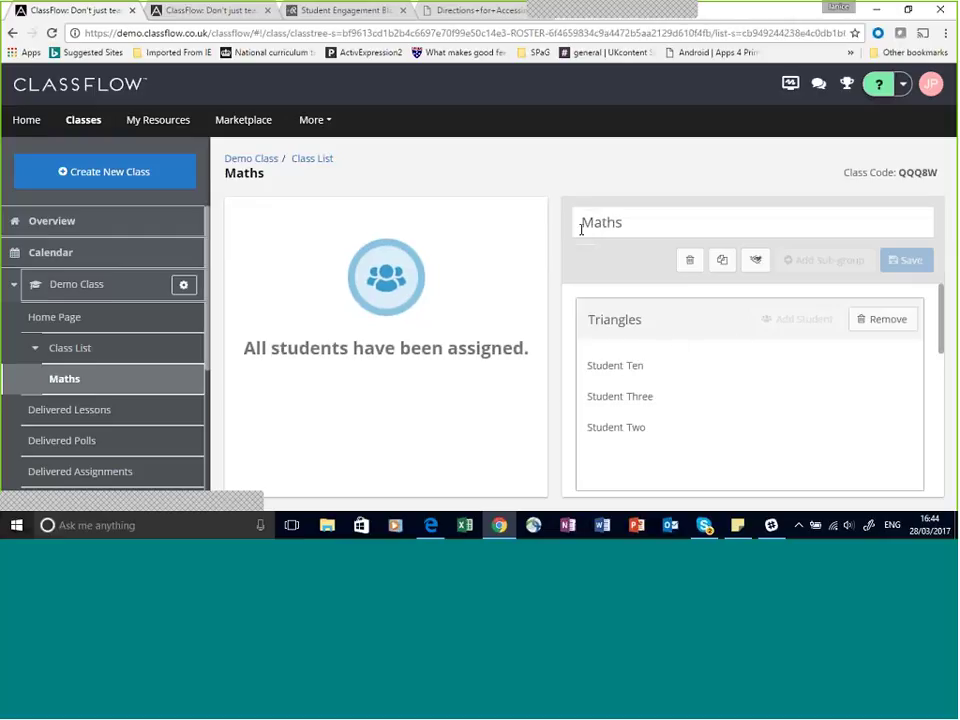
pyautogui.click(630, 343)
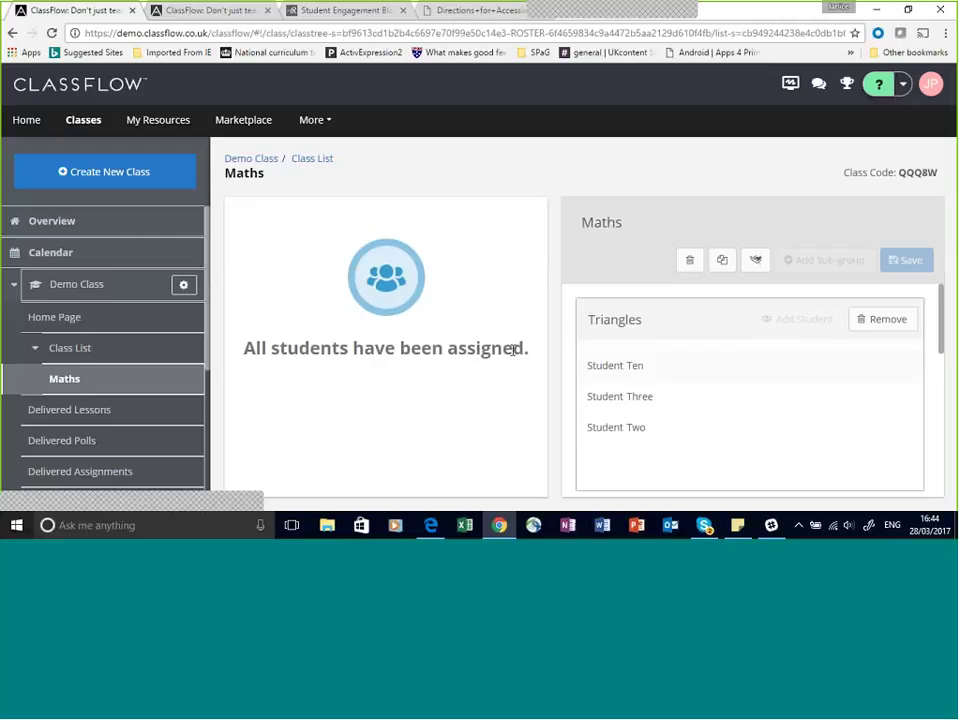
pyautogui.click(34, 350)
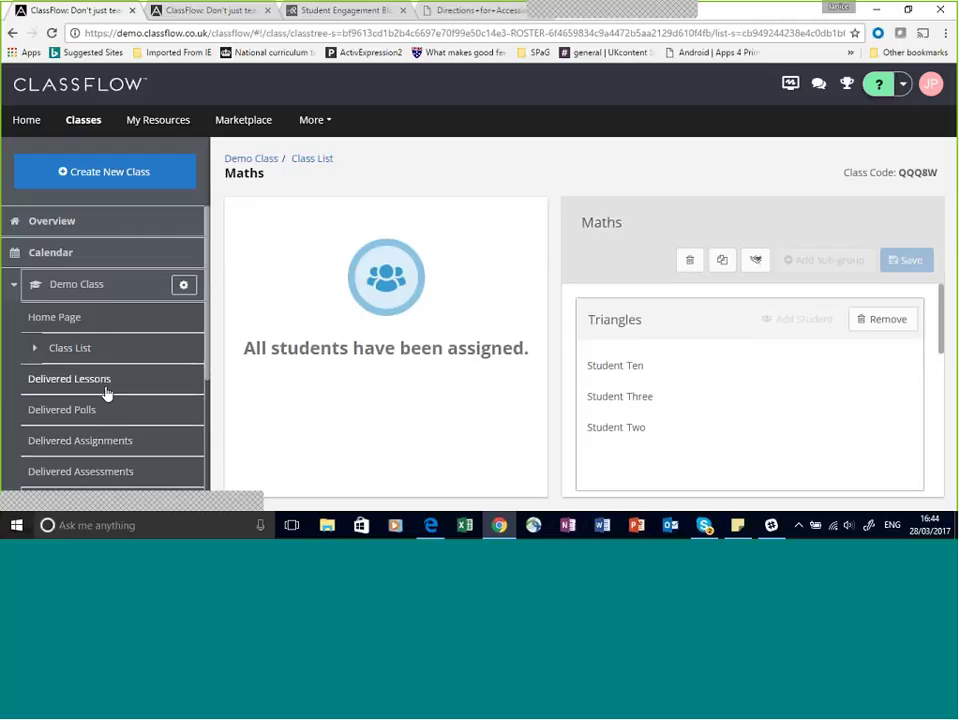
pyautogui.click(11, 288)
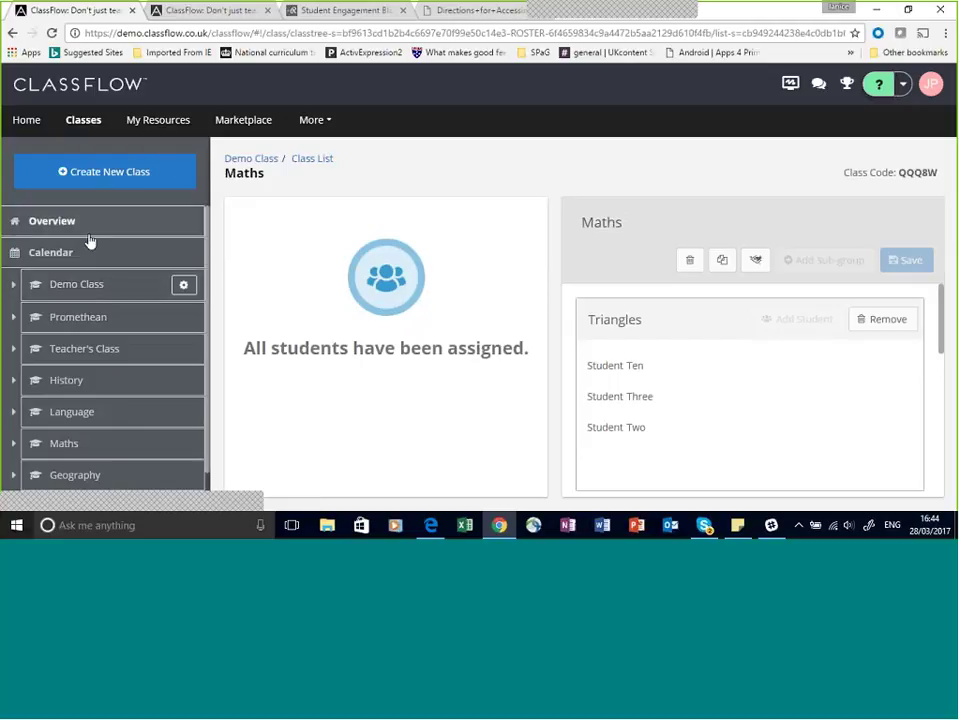
# - Compare the student generated and teacher generated options in the new class form, and cancel the form
pyautogui.click(85, 187)
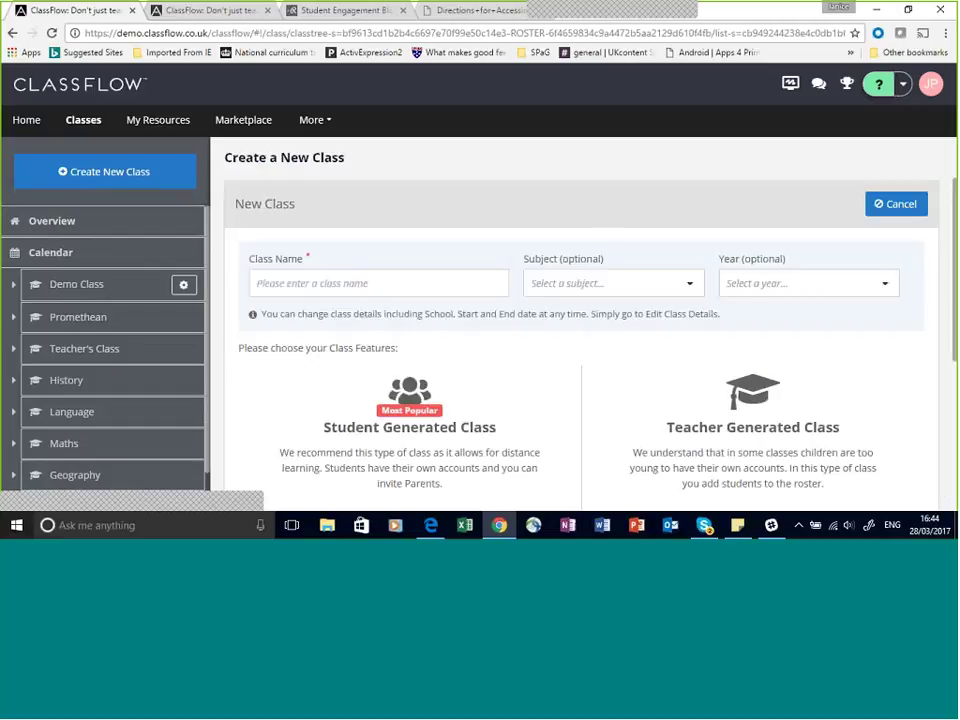
pyautogui.scroll(-2, 448, 372)
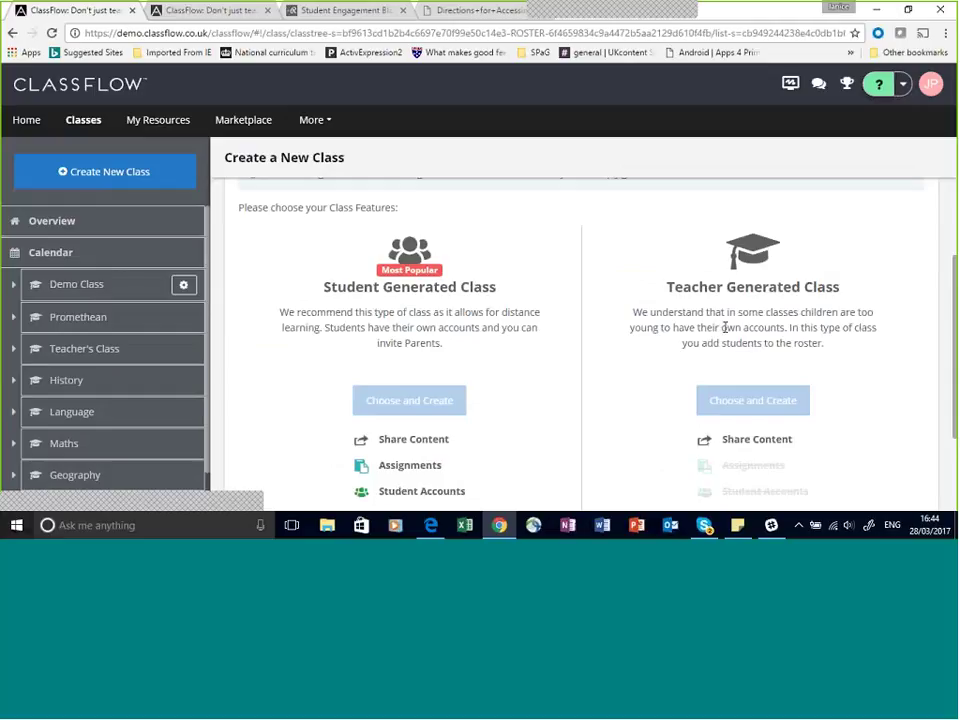
pyautogui.scroll(2, 634, 330)
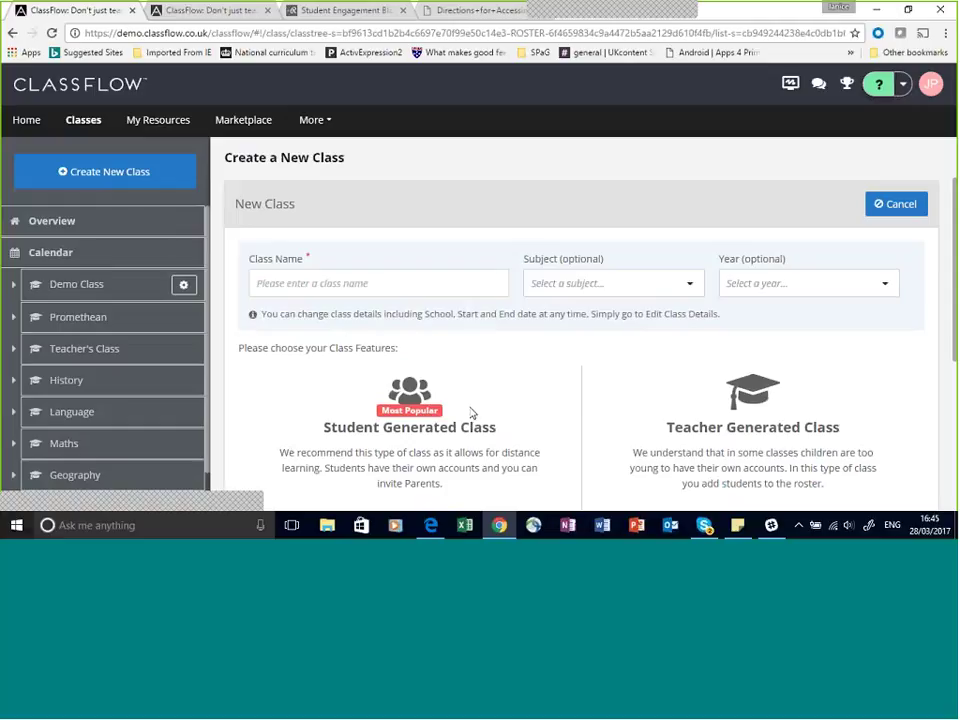
pyautogui.click(892, 205)
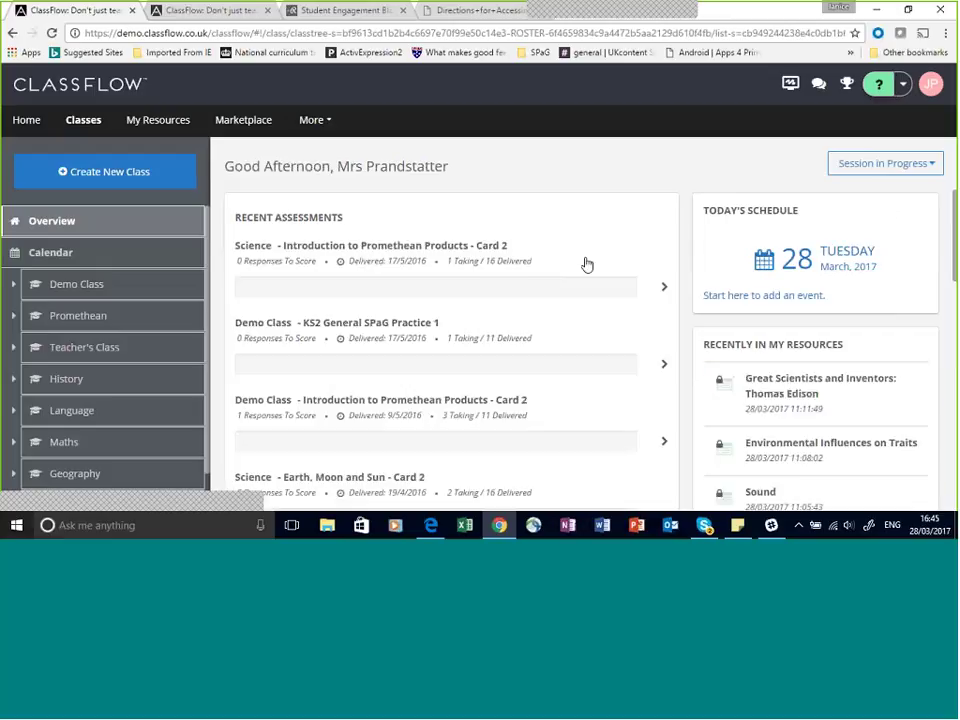
# - View the overview pages of Demo Class and the Promethean class with their recent assessments and open assignments
pyautogui.click(87, 288)
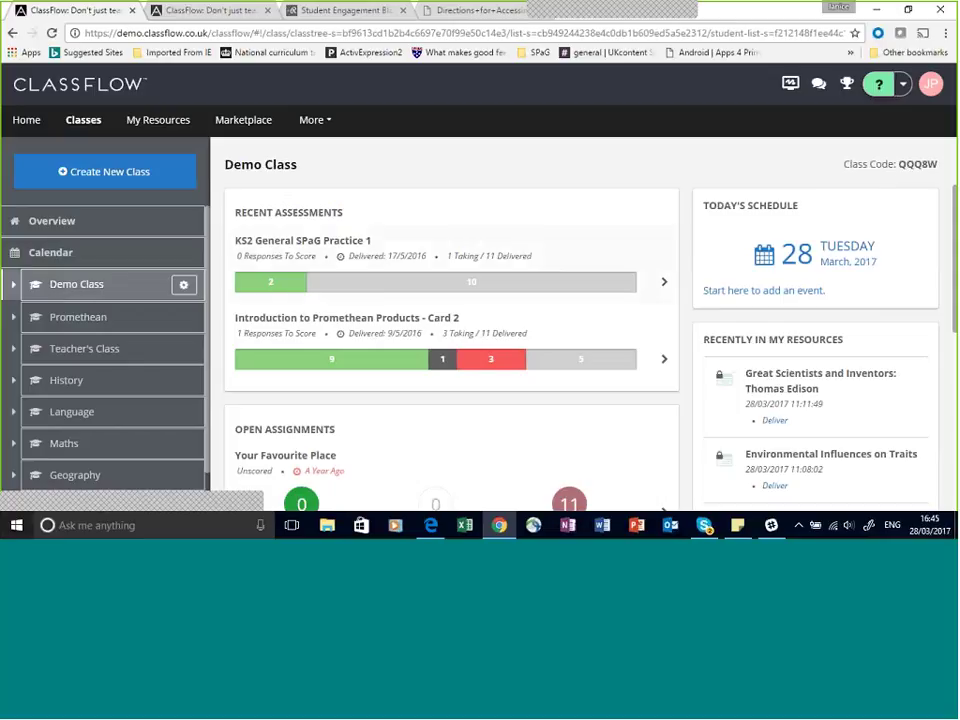
pyautogui.click(113, 317)
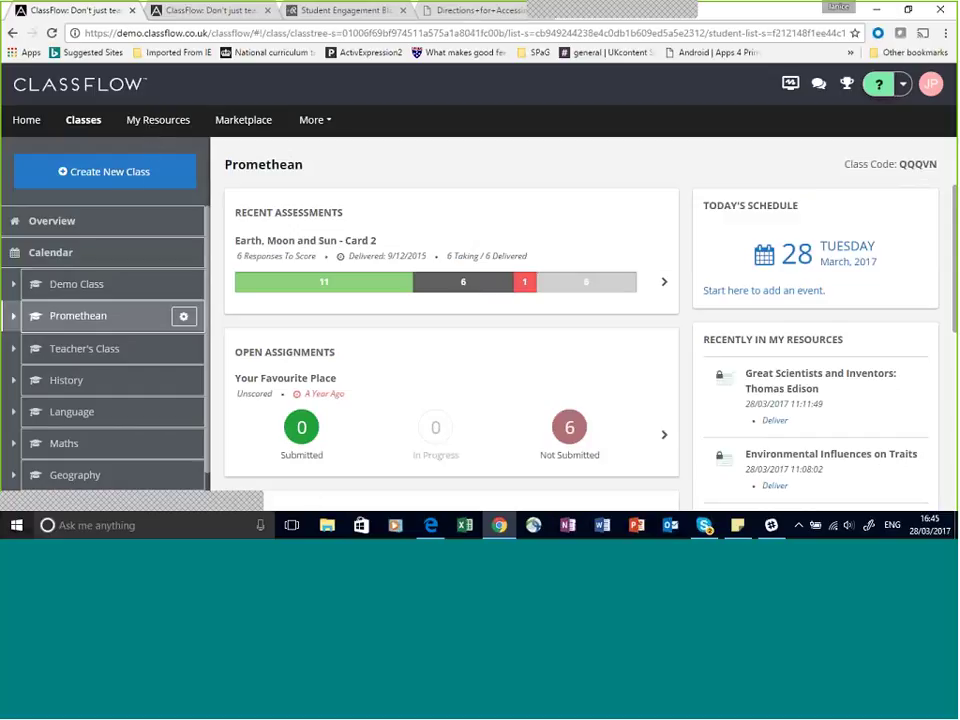
# - Open the Sample Activities folder in My Resources, and show the list of resource types that can be created
pyautogui.click(170, 121)
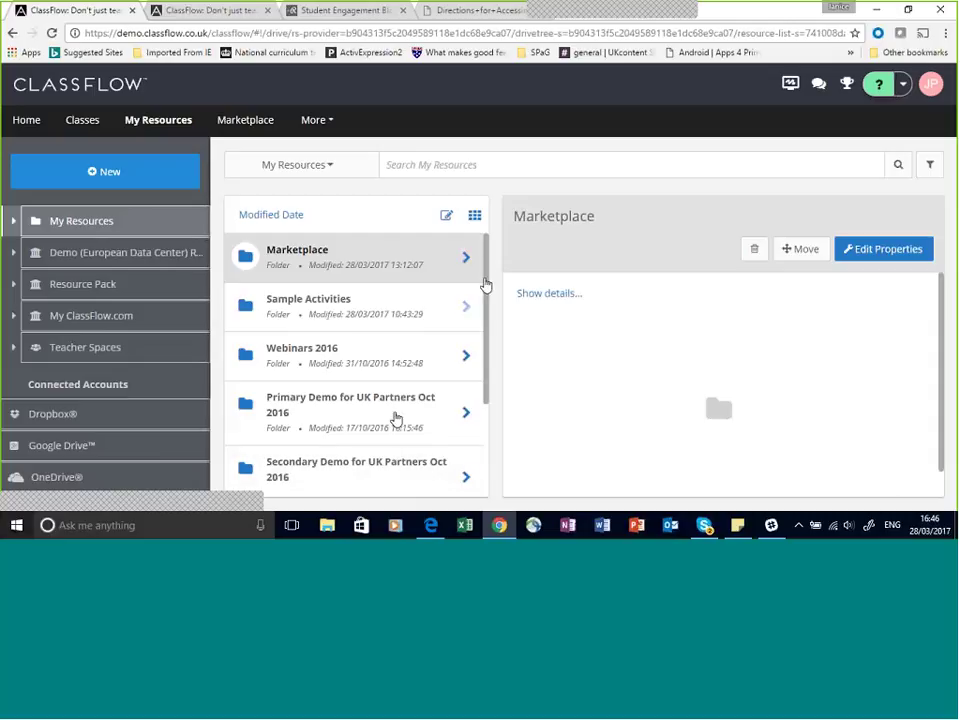
pyautogui.click(466, 308)
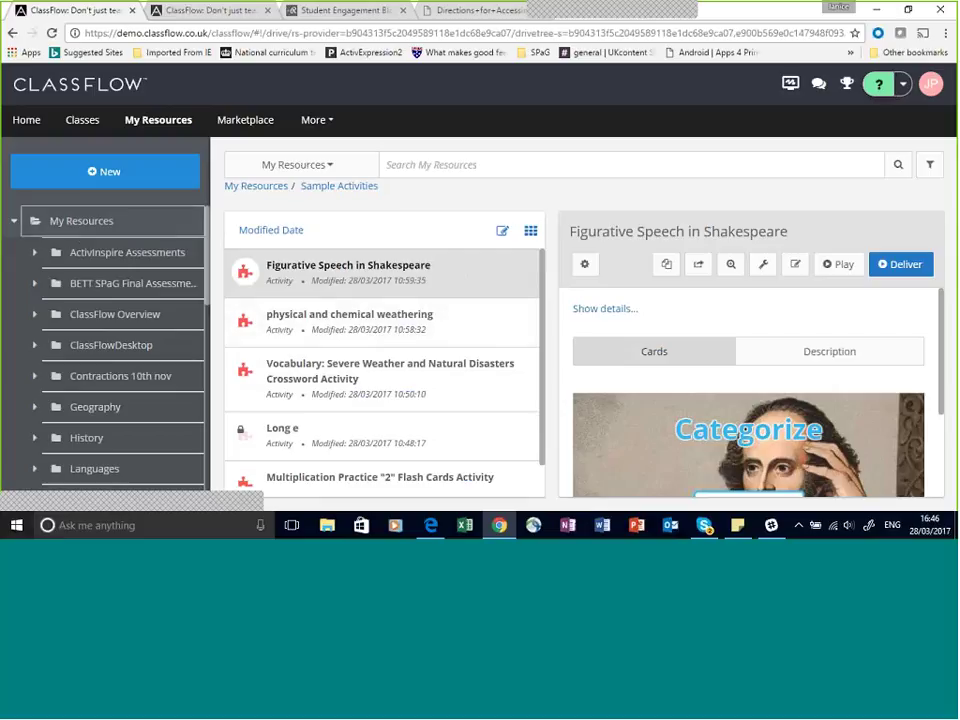
pyautogui.click(15, 224)
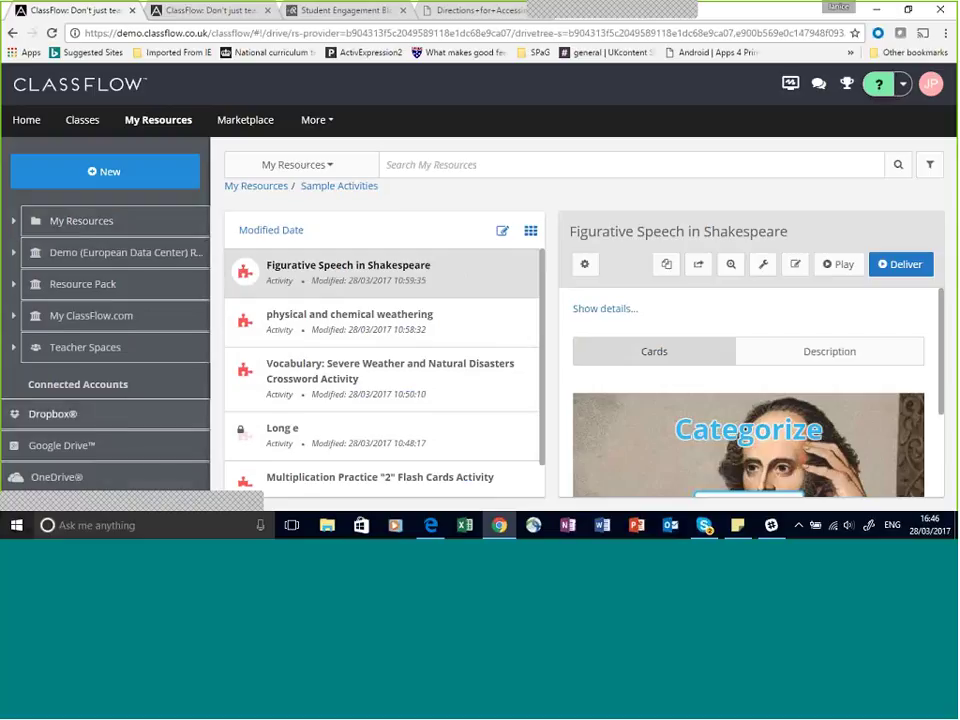
pyautogui.click(108, 178)
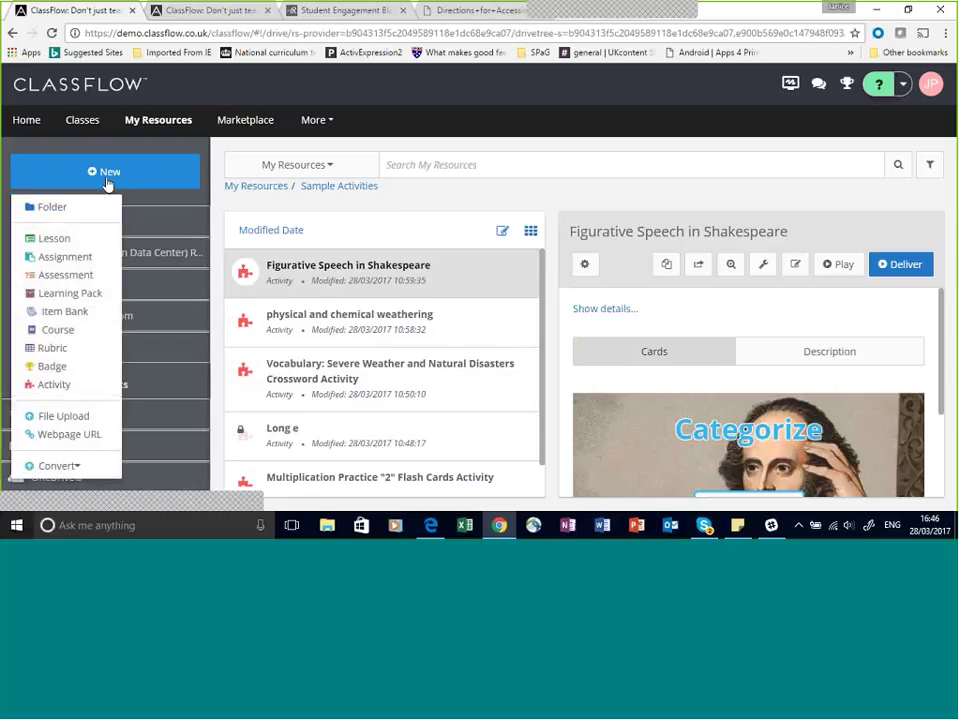
# - Upload the Resourced site image from the Webinars folder into Sample Activities, and dismiss the upload status window
pyautogui.click(64, 416)
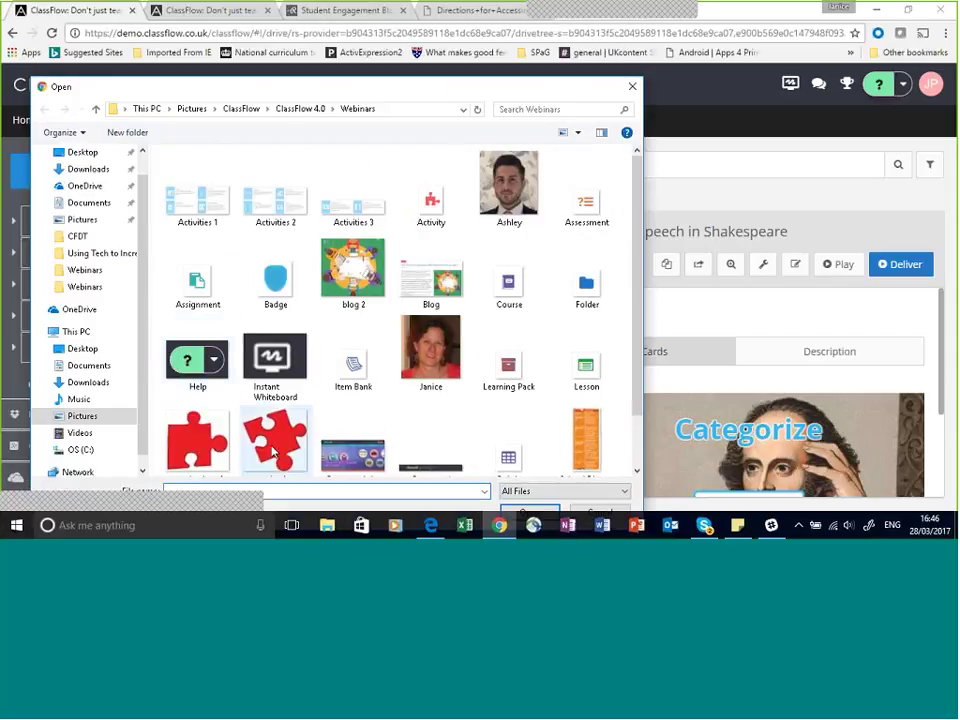
pyautogui.click(352, 455)
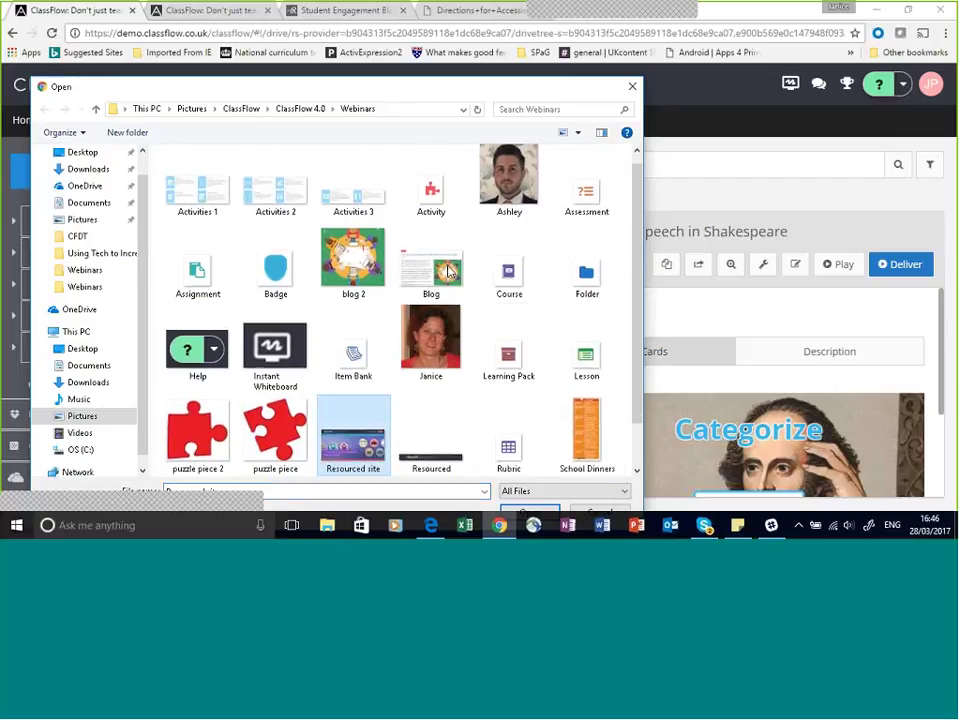
pyautogui.click(529, 484)
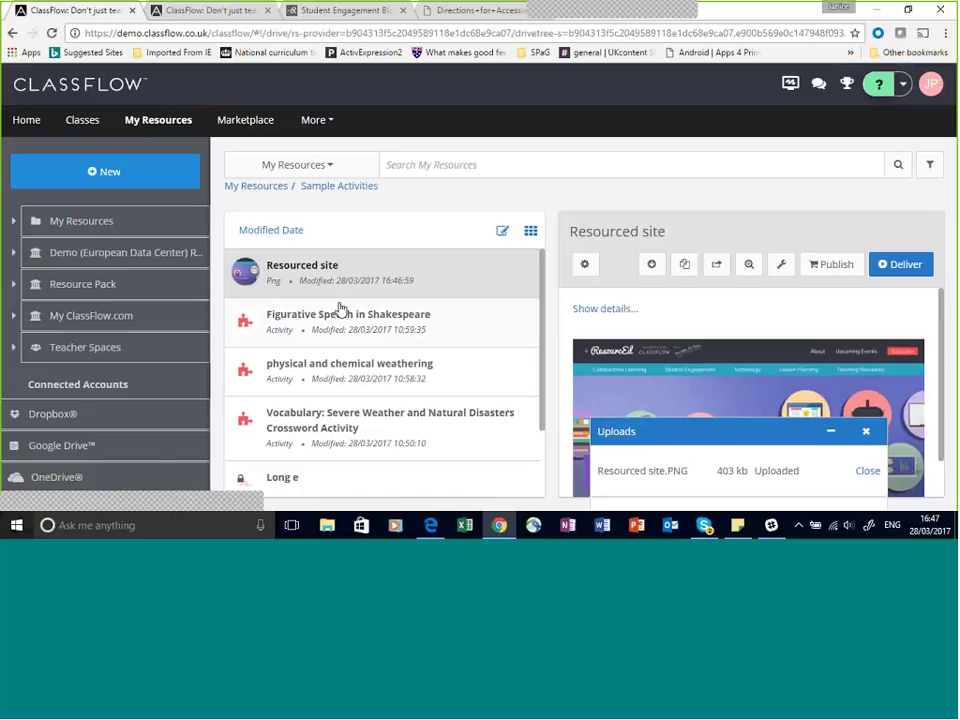
pyautogui.click(866, 431)
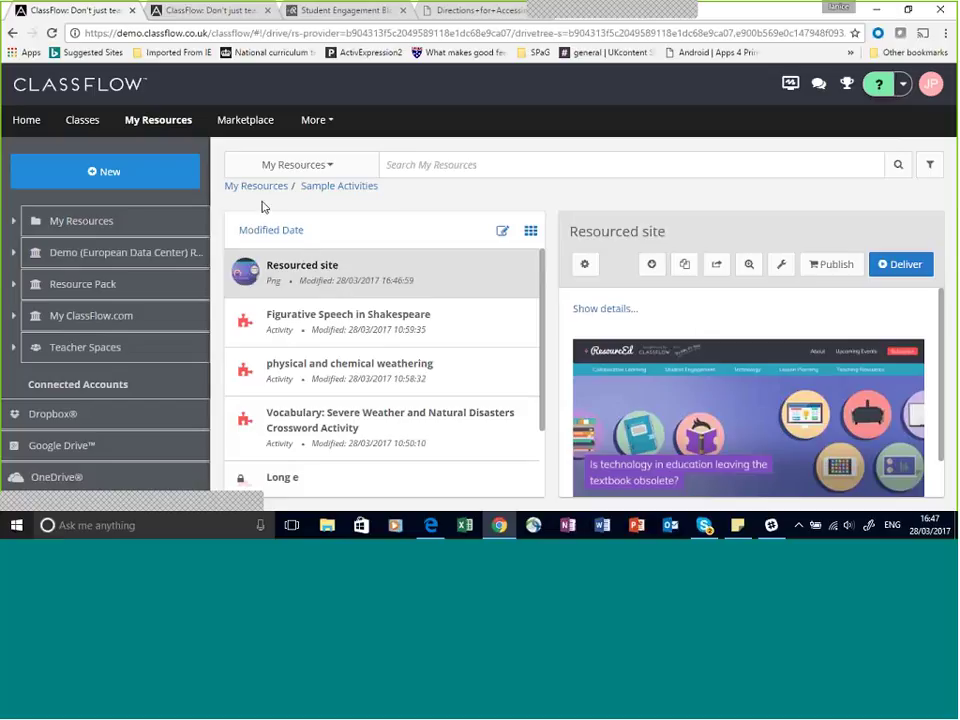
pyautogui.click(137, 180)
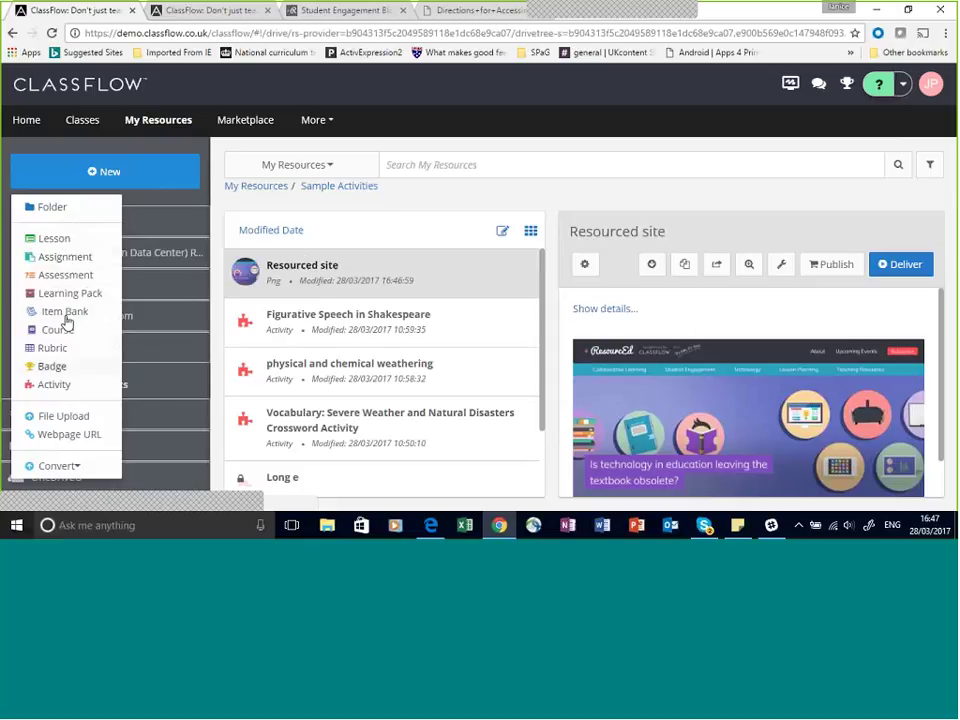
pyautogui.click(153, 207)
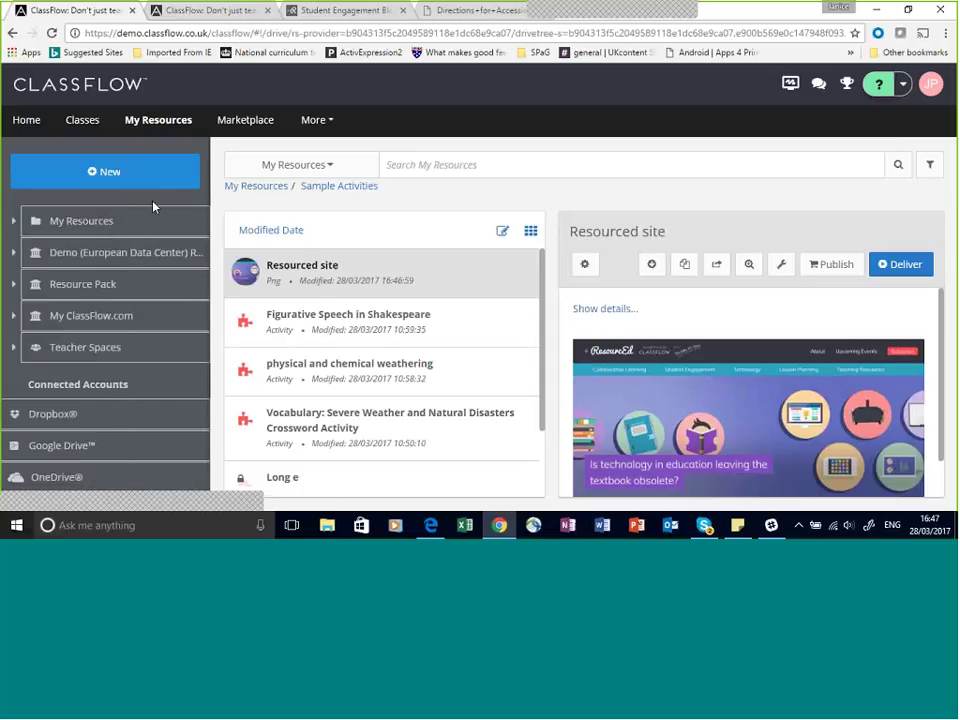
# - Search the Marketplace for "Key Stage" and browse the first page of matching resources
pyautogui.click(245, 122)
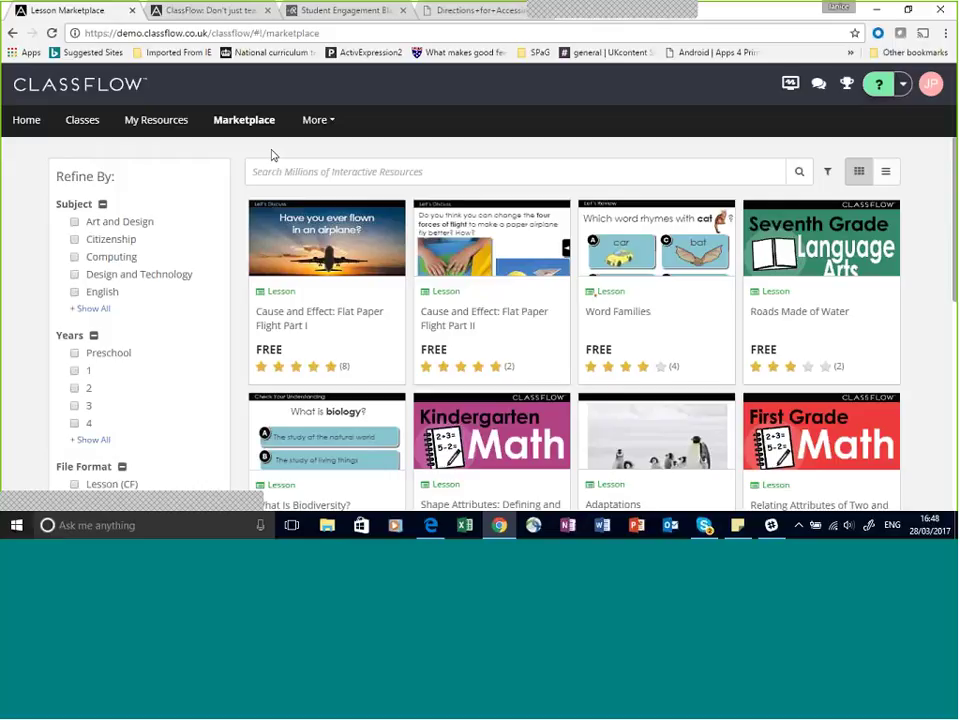
pyautogui.click(329, 178)
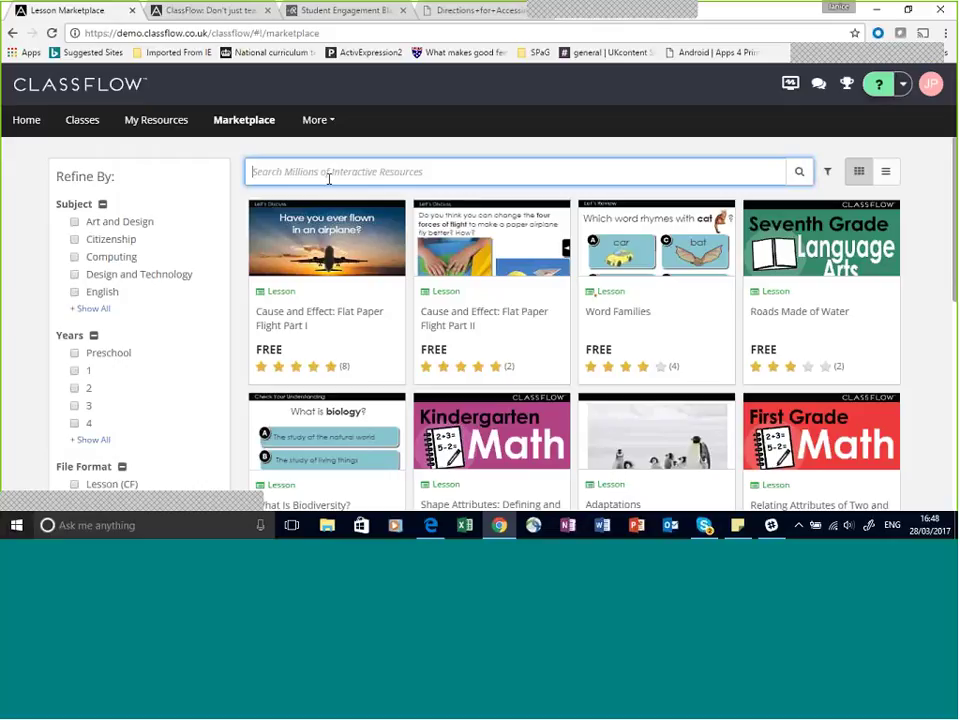
pyautogui.write('Ke')
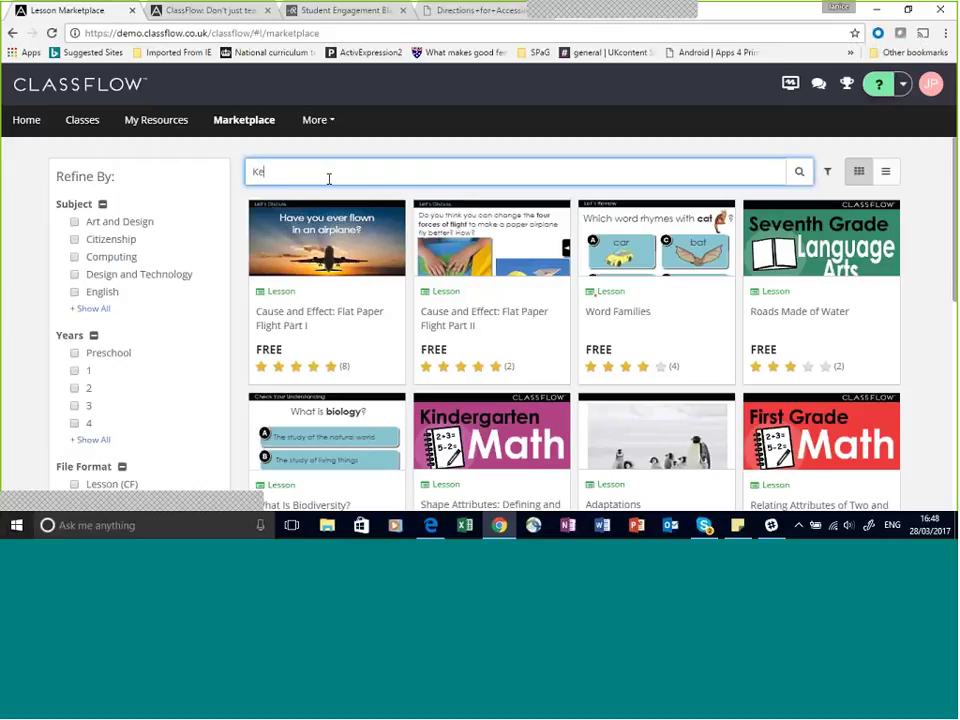
pyautogui.write('y Stage')
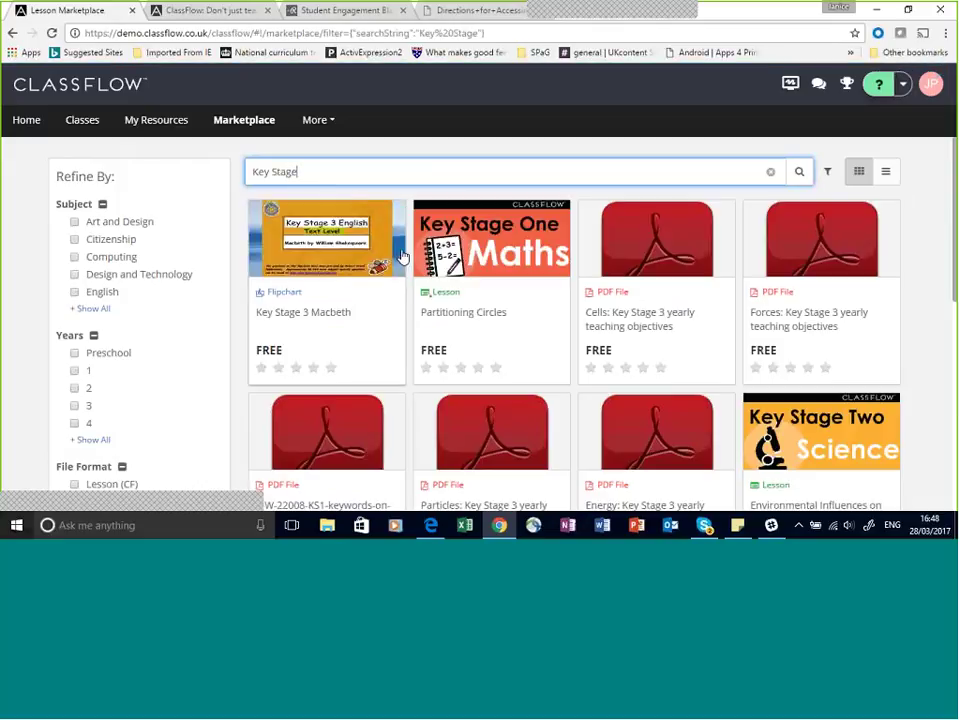
pyautogui.scroll(-2, 567, 318)
pyautogui.scroll(-1, 567, 320)
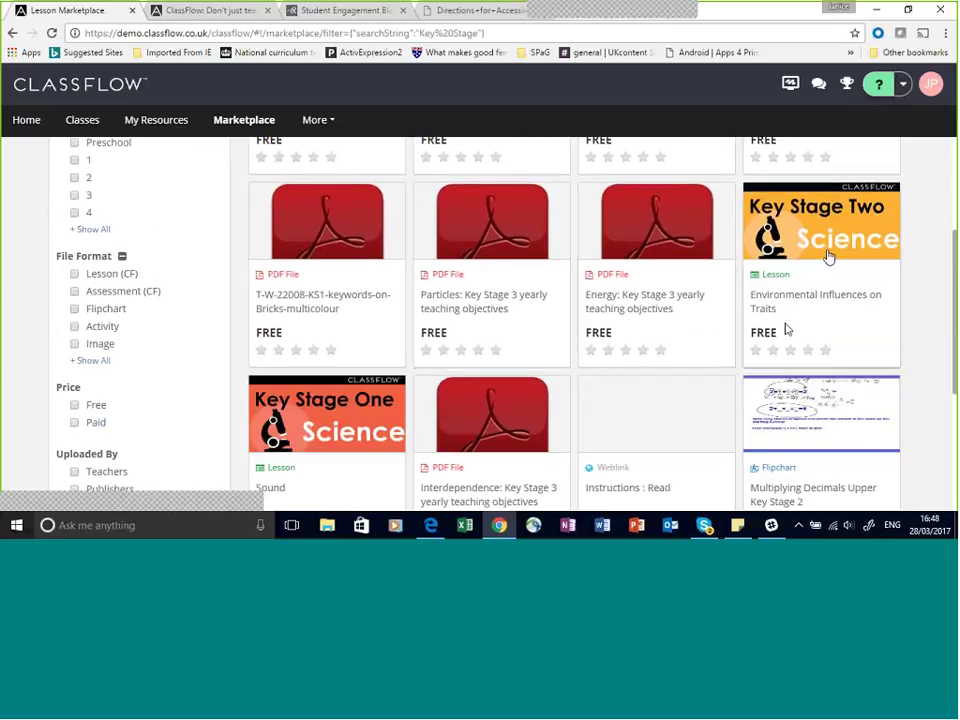
pyautogui.scroll(-1, 730, 387)
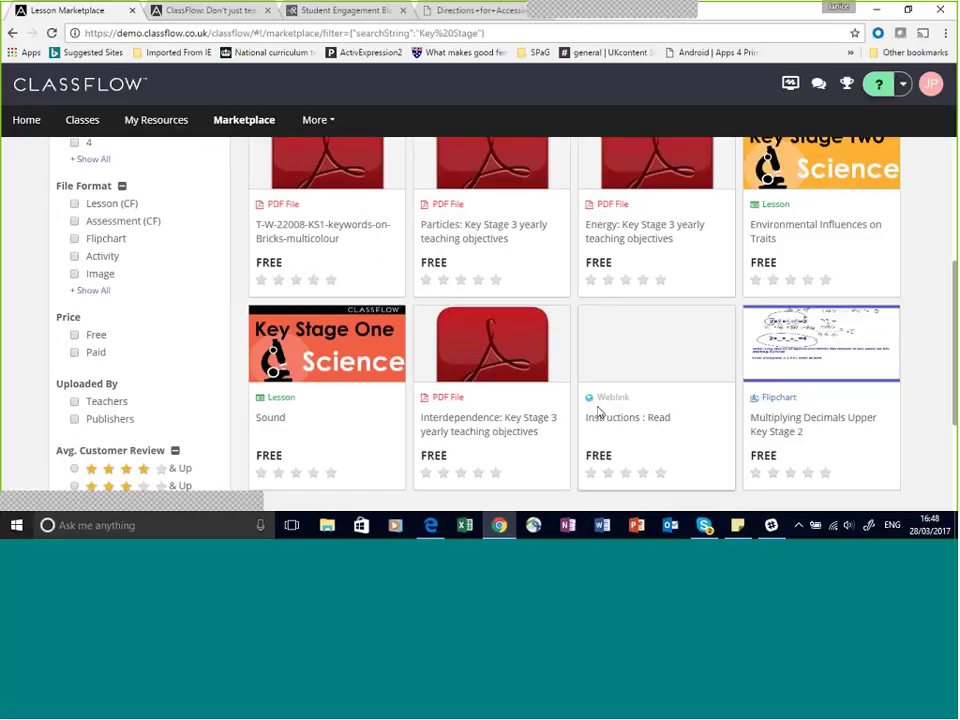
pyautogui.scroll(1, 476, 420)
pyautogui.scroll(2, 476, 420)
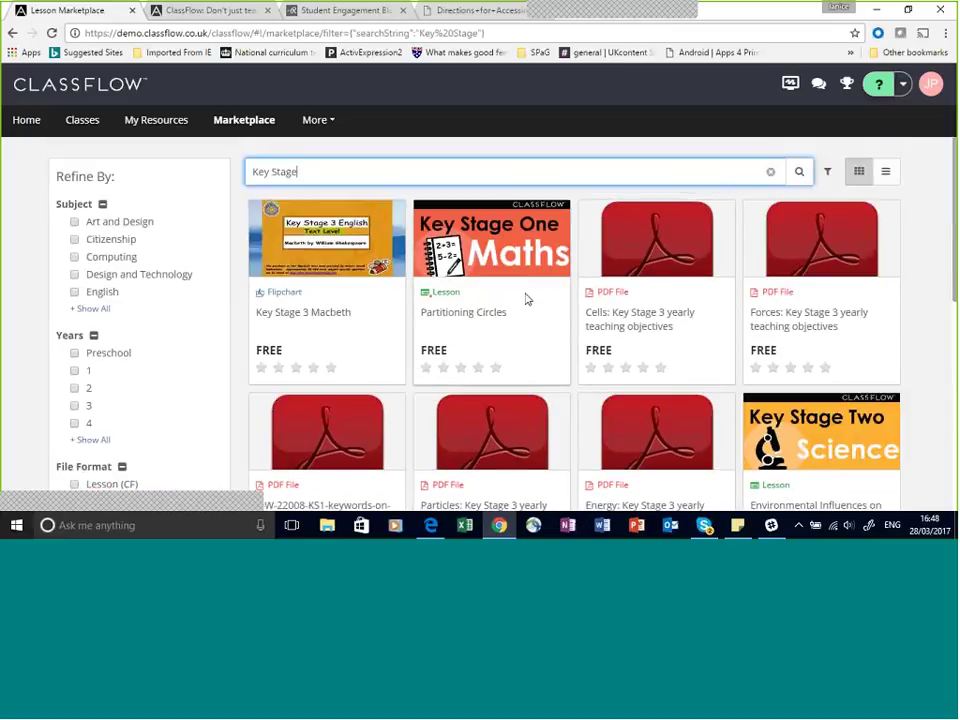
pyautogui.scroll(-3, 526, 298)
pyautogui.scroll(-1, 446, 343)
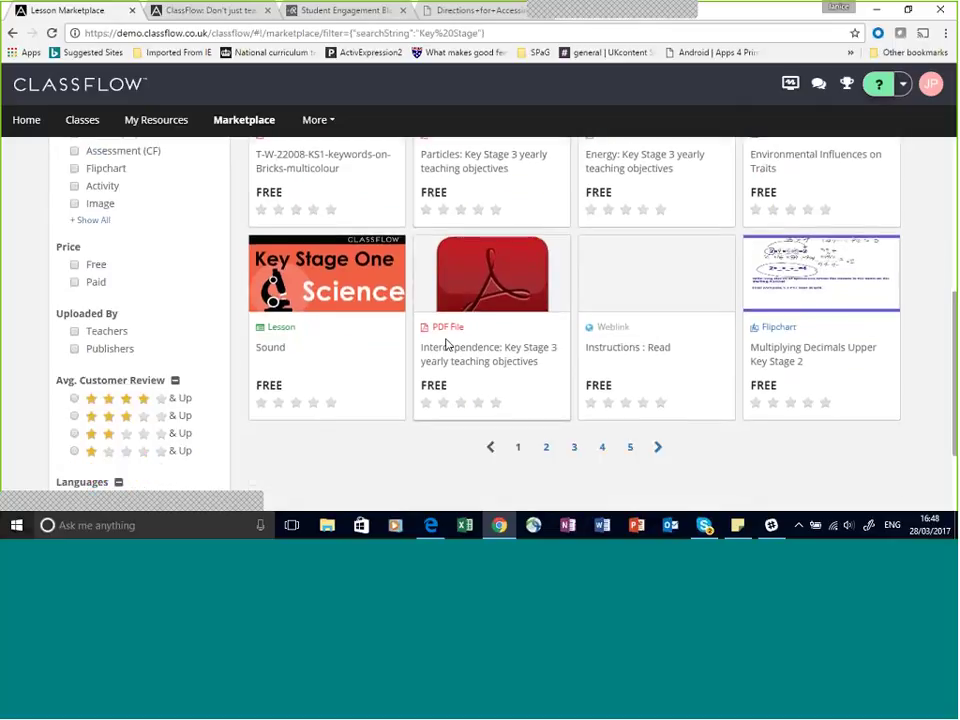
# - Show all File Format filter options in the Marketplace, review them, and collapse the File Format section
pyautogui.scroll(2, 446, 343)
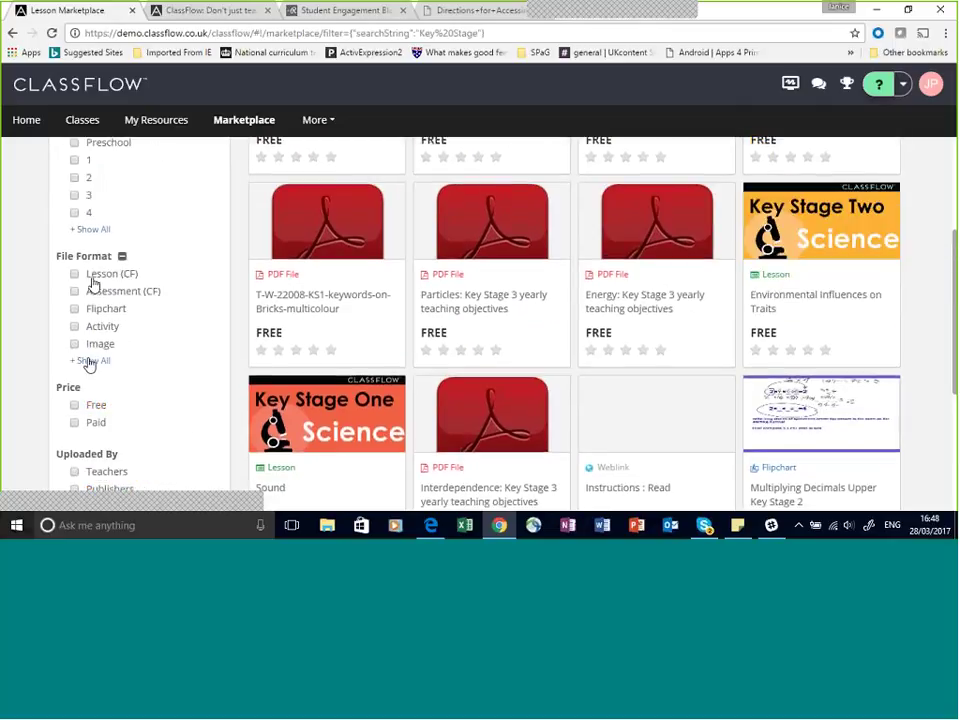
pyautogui.click(102, 362)
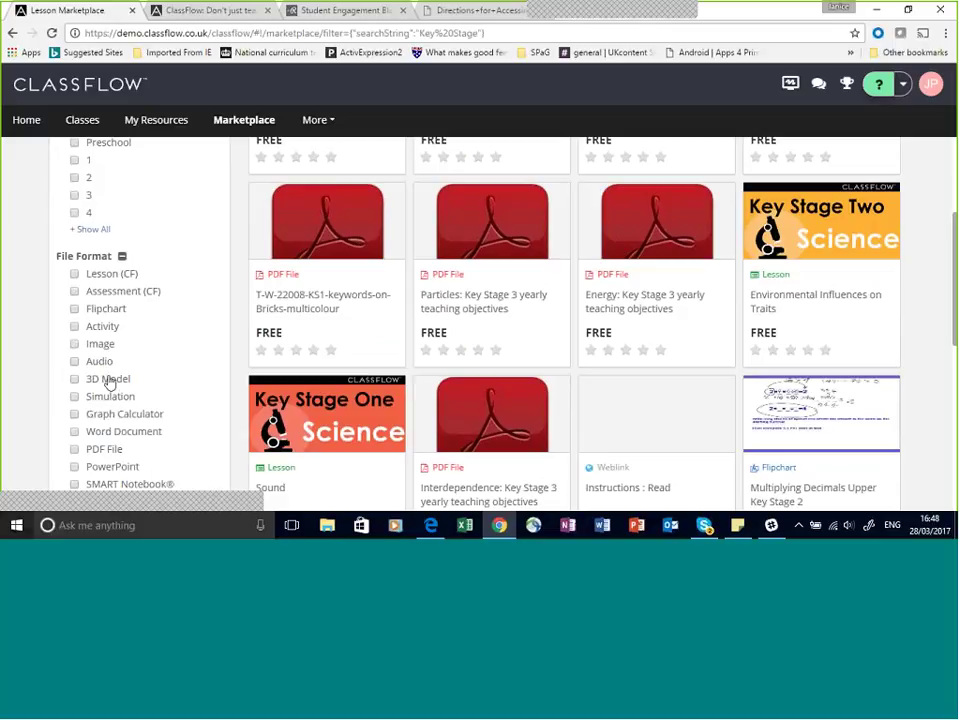
pyautogui.scroll(-2, 101, 293)
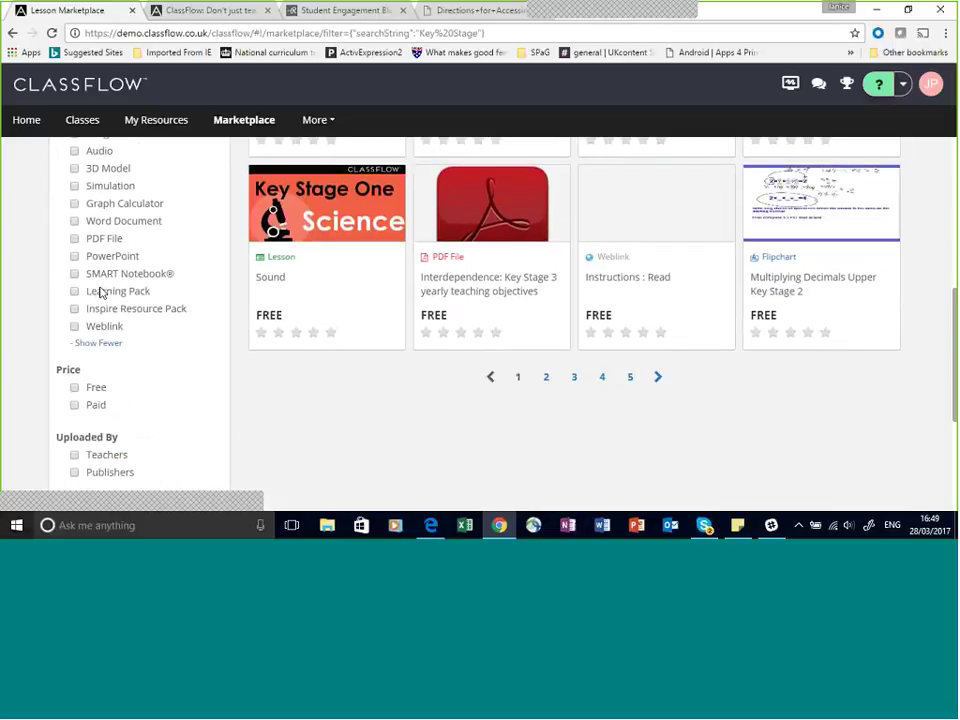
pyautogui.scroll(2, 101, 293)
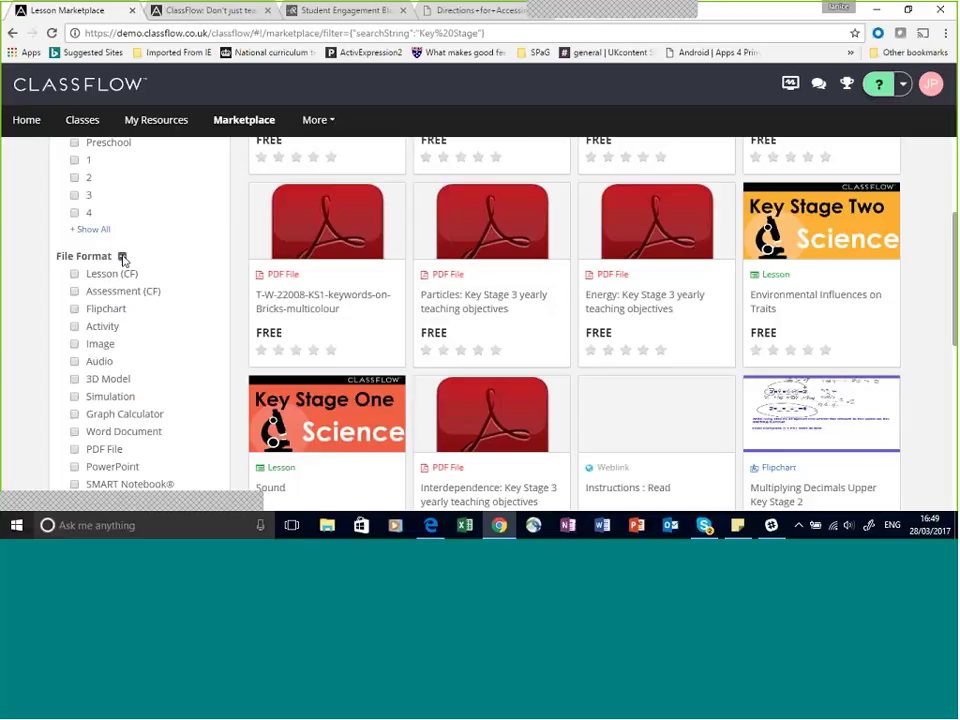
pyautogui.click(122, 257)
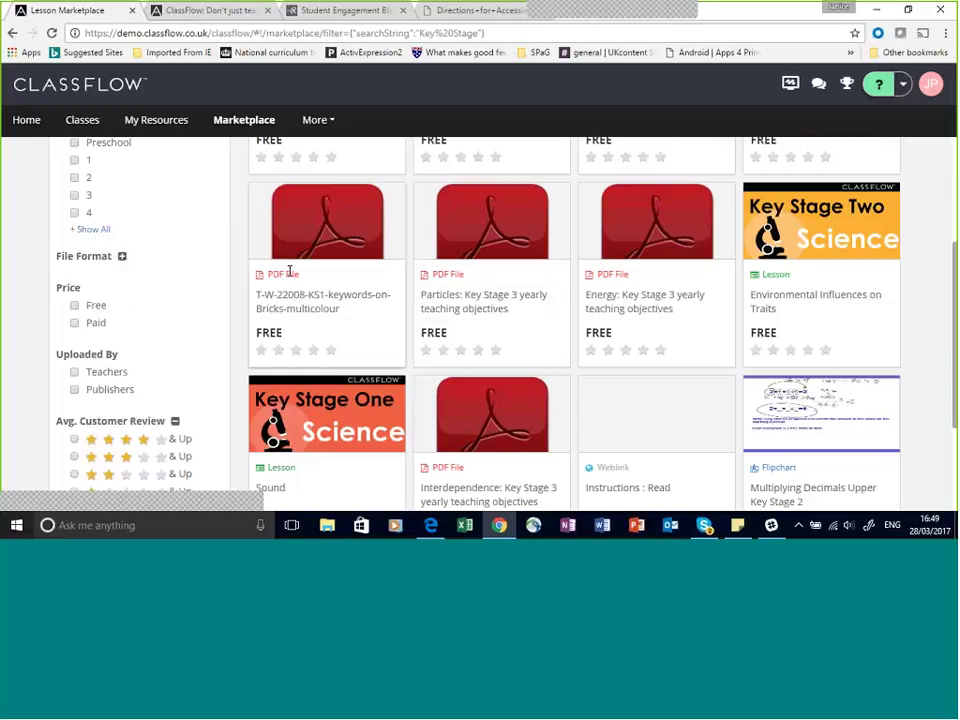
# - Filter the Key Stage results by the English subject and look through the matching resources
pyautogui.scroll(4, 289, 272)
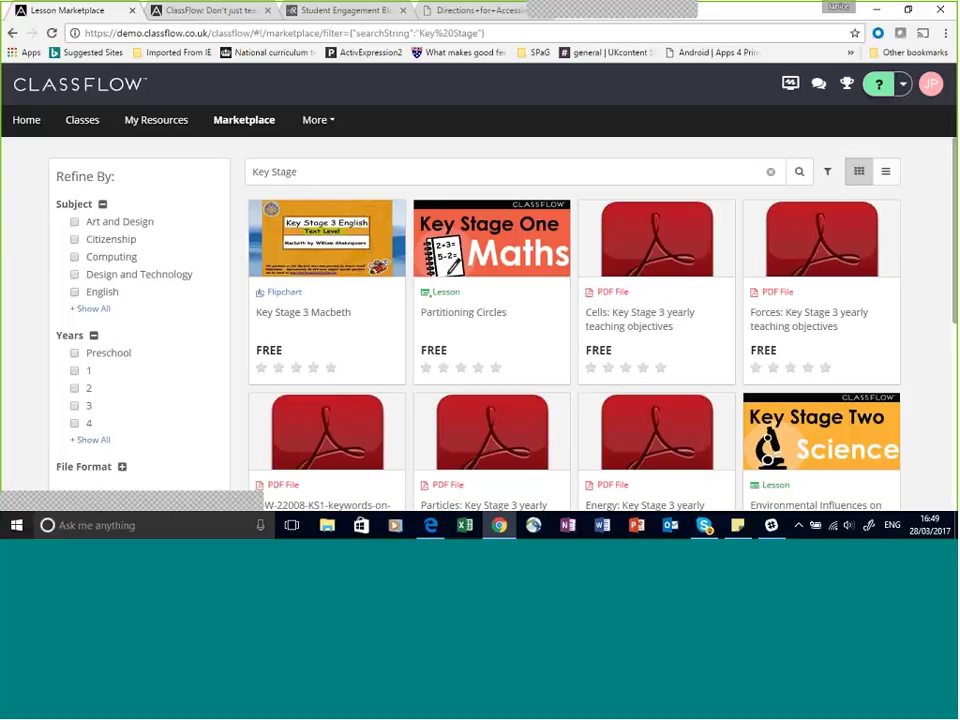
pyautogui.click(75, 292)
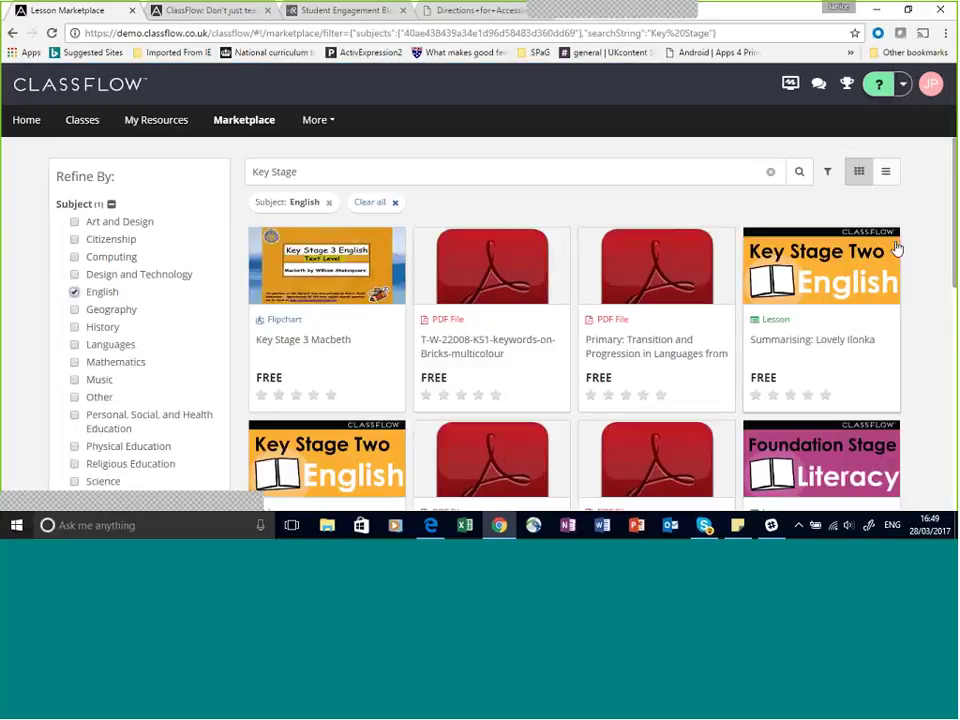
pyautogui.scroll(-3, 795, 440)
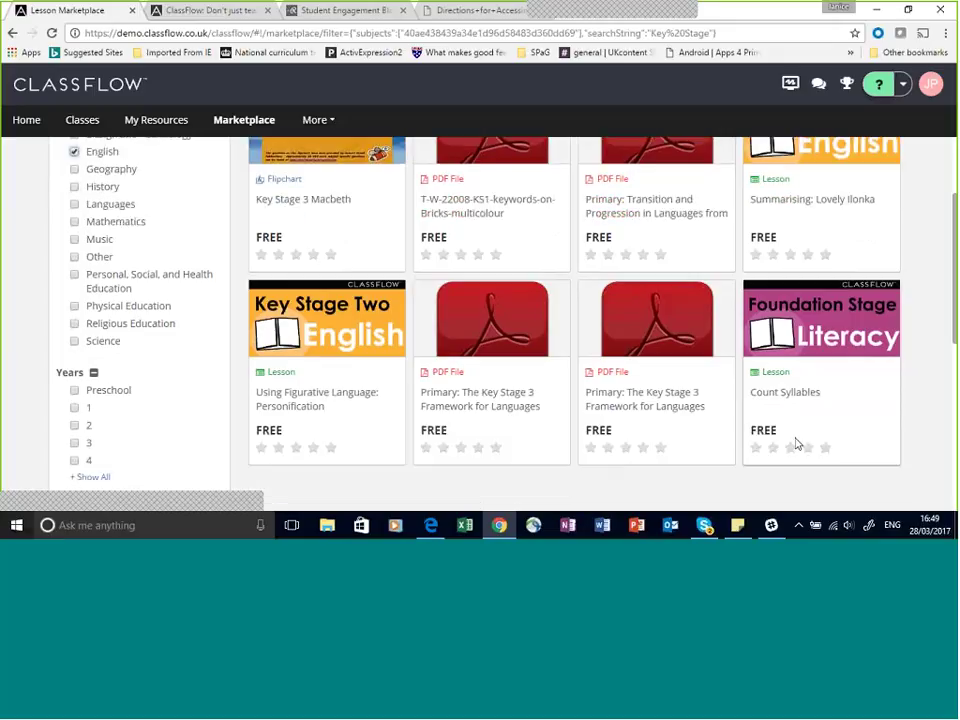
pyautogui.scroll(-3, 795, 443)
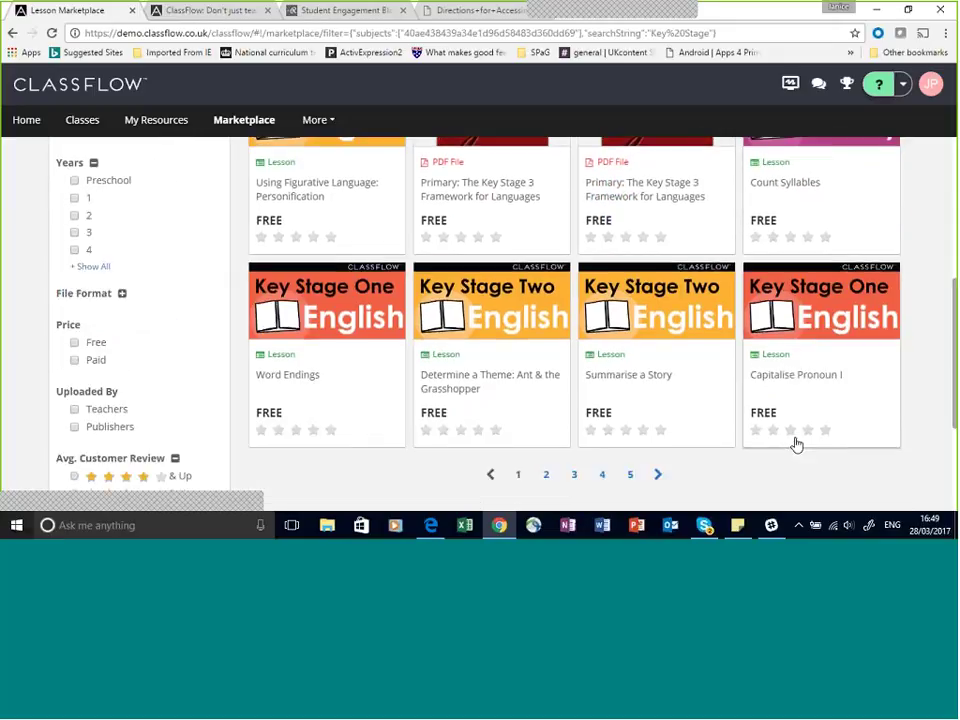
pyautogui.scroll(1, 795, 443)
pyautogui.scroll(5, 797, 443)
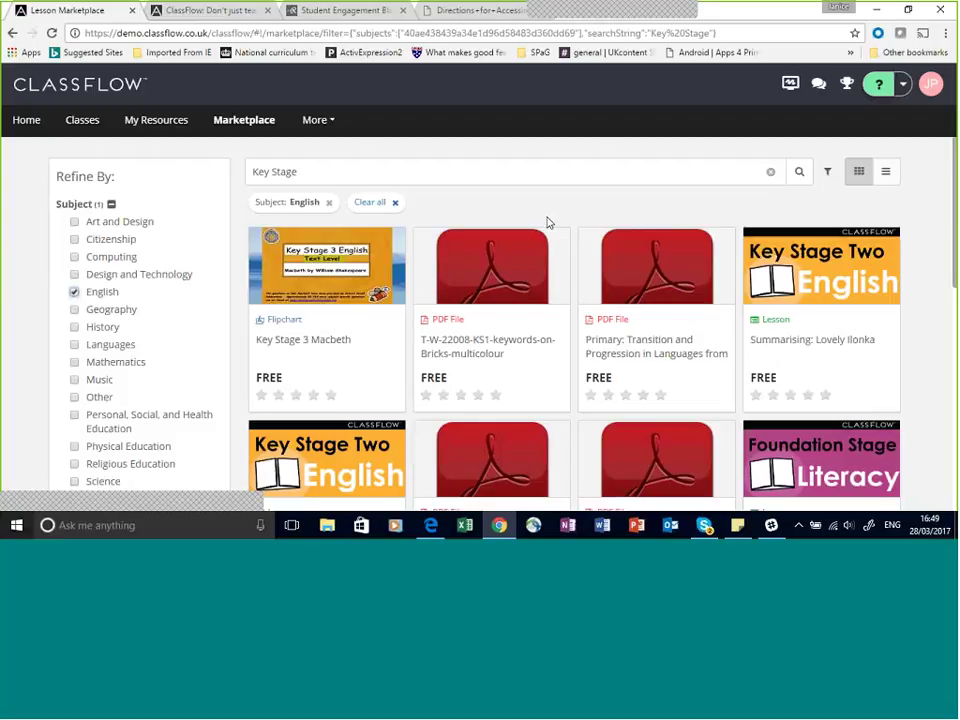
# - Review the remaining Marketplace filters for years, price, uploader, customer review and language
pyautogui.scroll(-1, 143, 235)
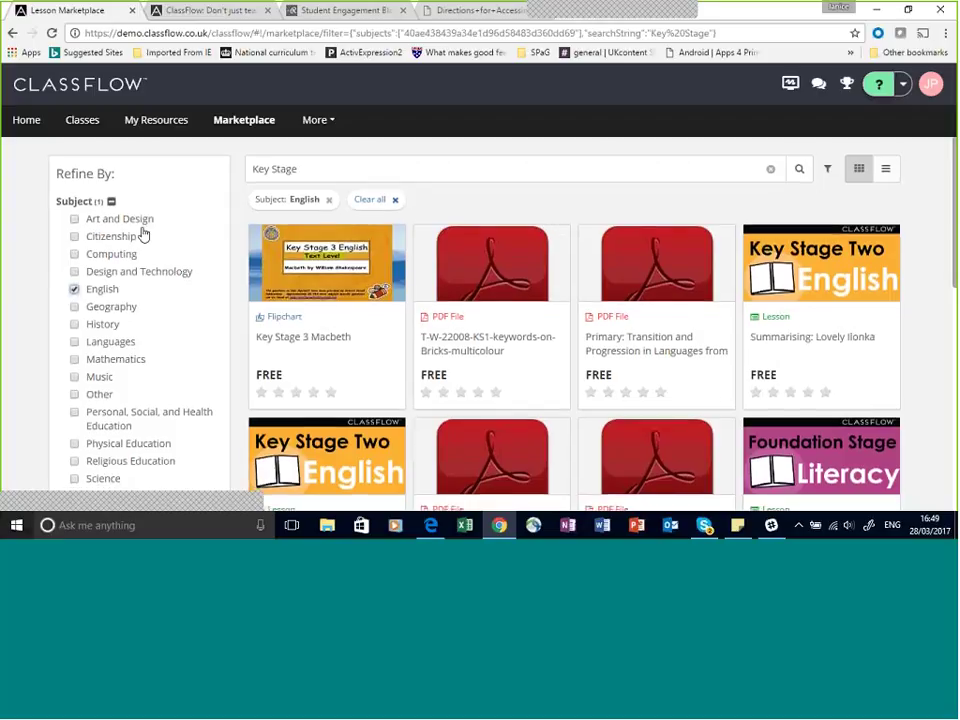
pyautogui.scroll(-4, 143, 235)
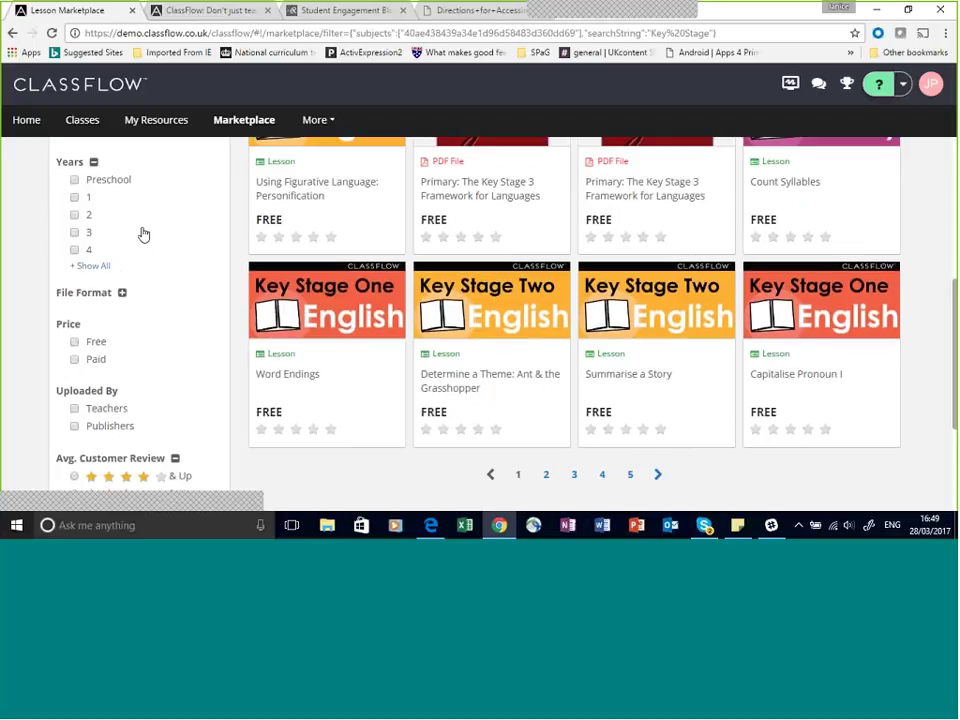
pyautogui.scroll(-2, 143, 234)
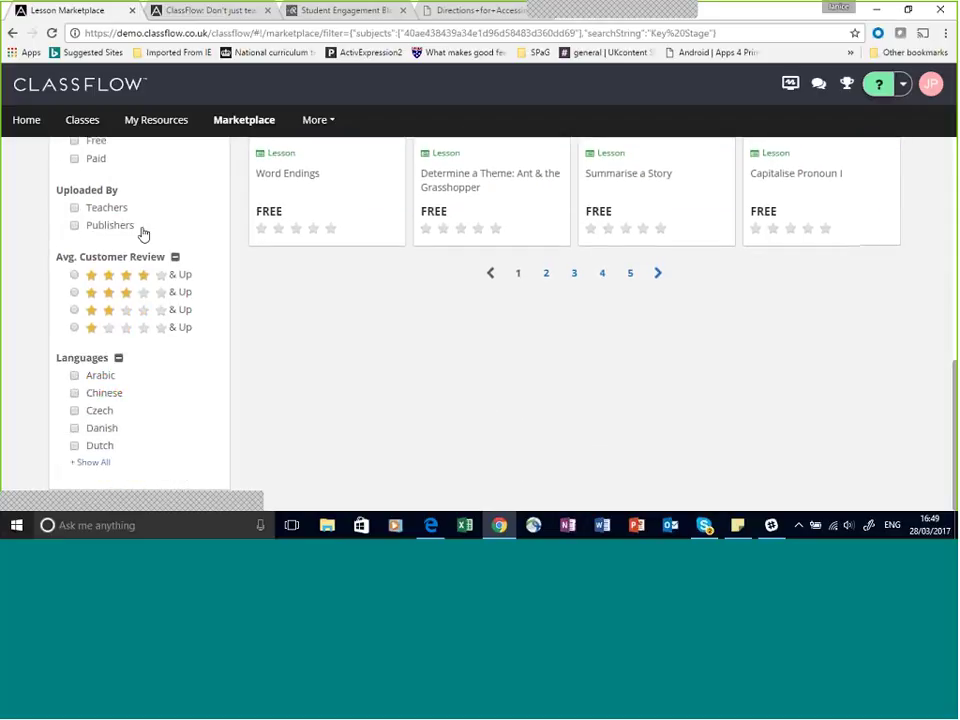
pyautogui.scroll(6, 143, 234)
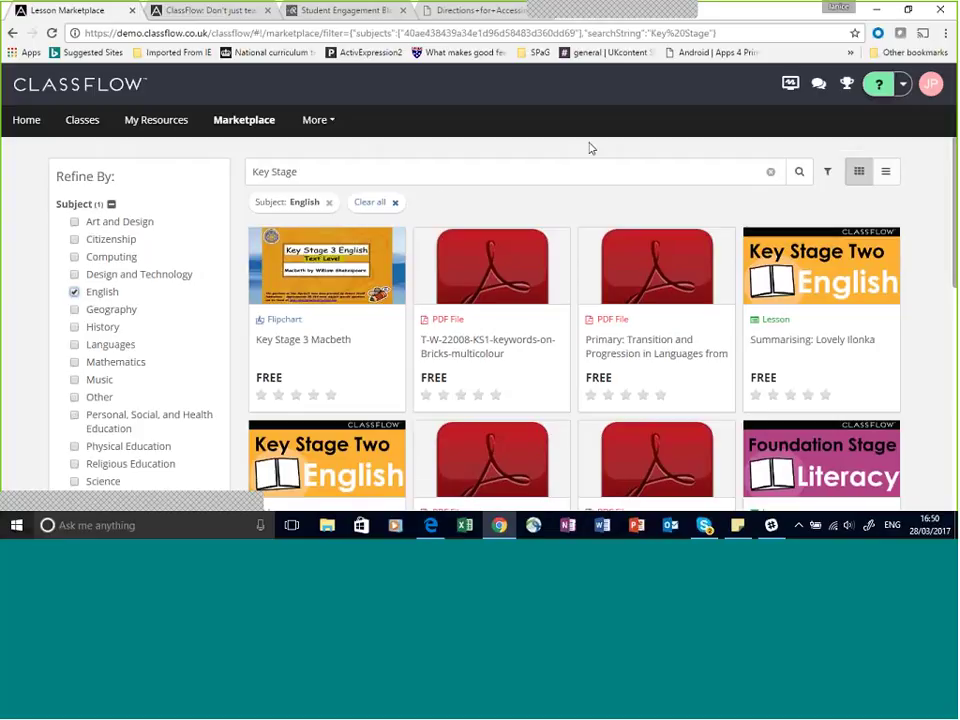
# - View the ClassFlow support conversations, open a blank new conversation to see the messaging options, and close the chat
pyautogui.click(879, 87)
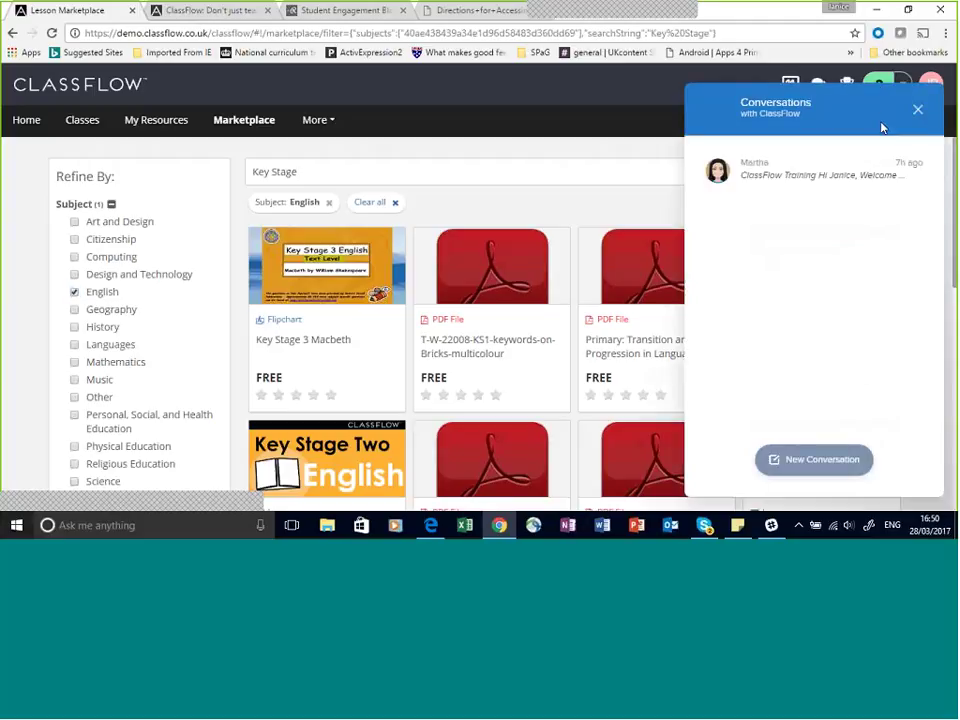
pyautogui.click(818, 461)
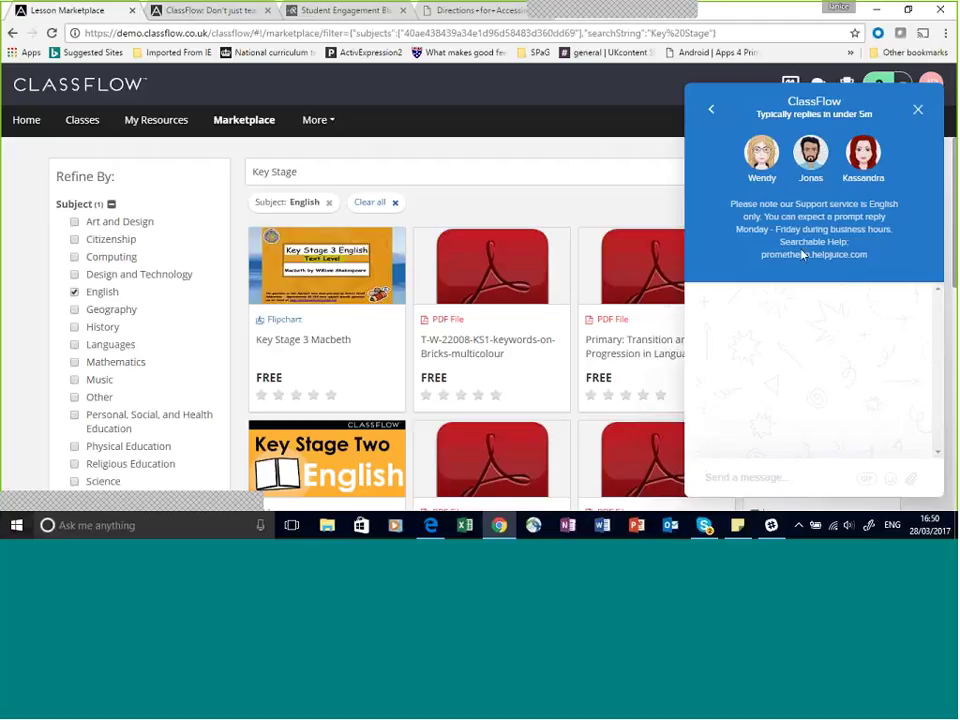
pyautogui.click(789, 476)
pyautogui.click(919, 111)
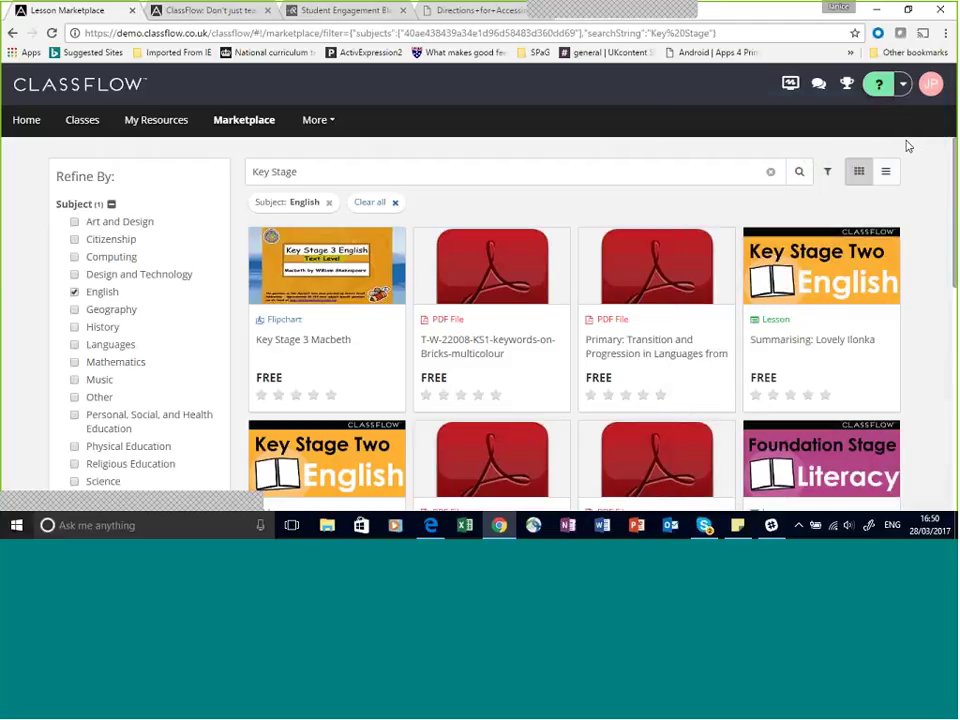
# - Compare the help topics offered for the Marketplace with those offered for My Resources, and close the help list
pyautogui.click(903, 86)
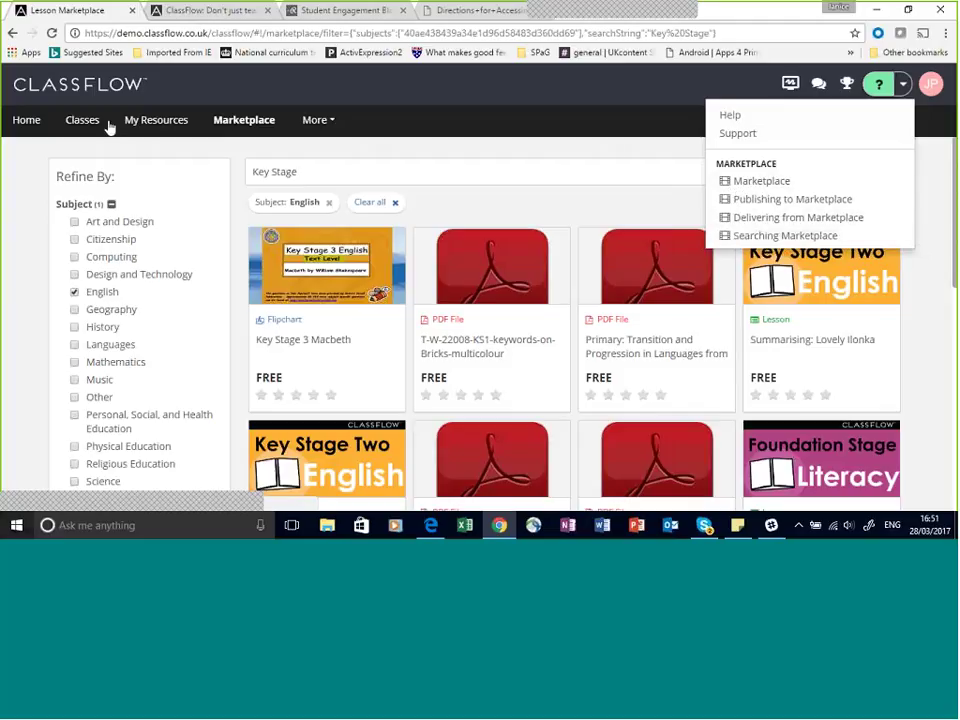
pyautogui.click(156, 124)
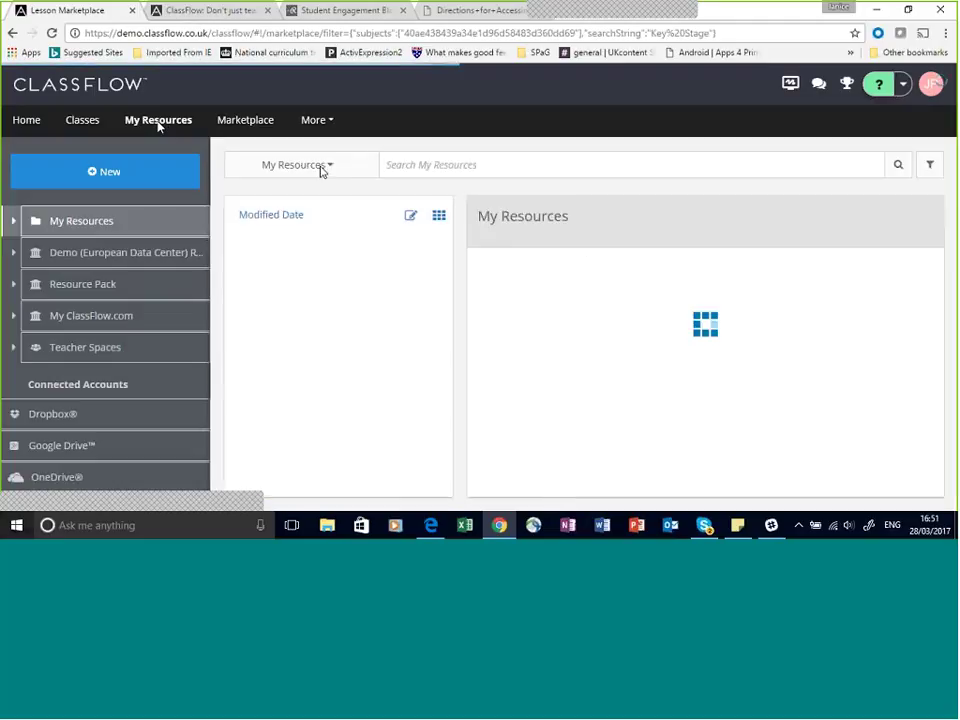
pyautogui.click(904, 86)
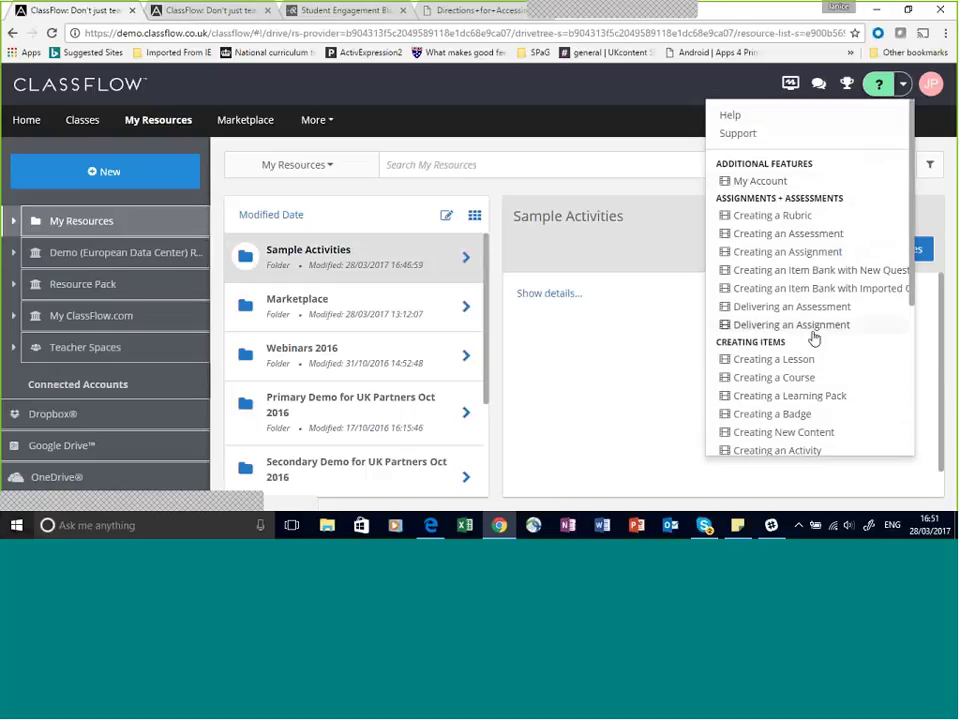
pyautogui.click(623, 89)
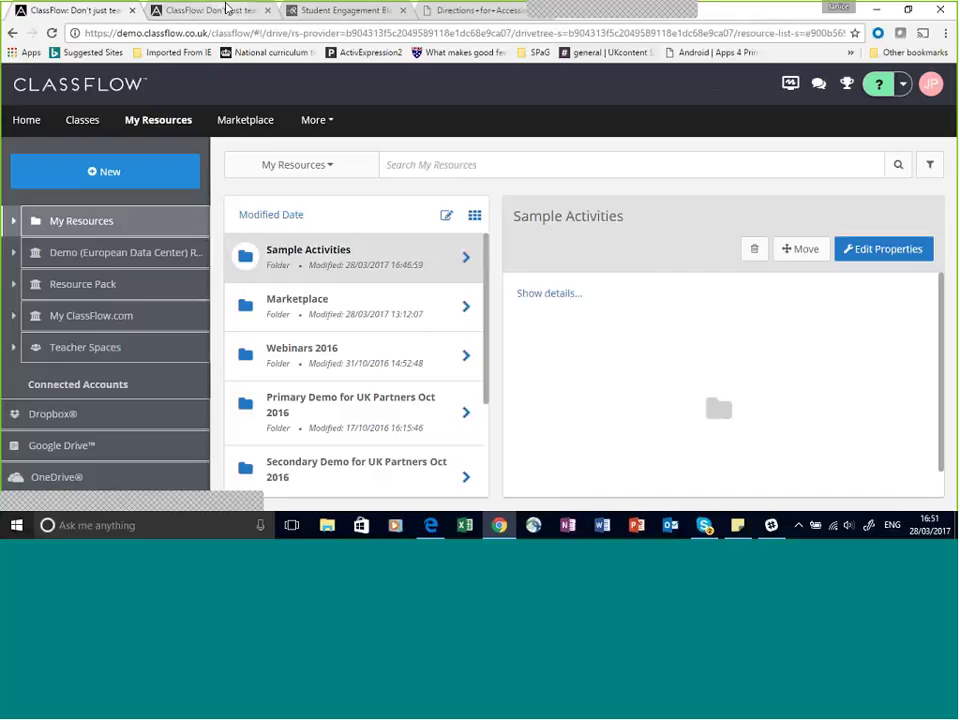
# - Switch to the Presenter session, handwrite "hello!" with the blue pen on the blank instant whiteboard, and check the pen options
pyautogui.click(225, 10)
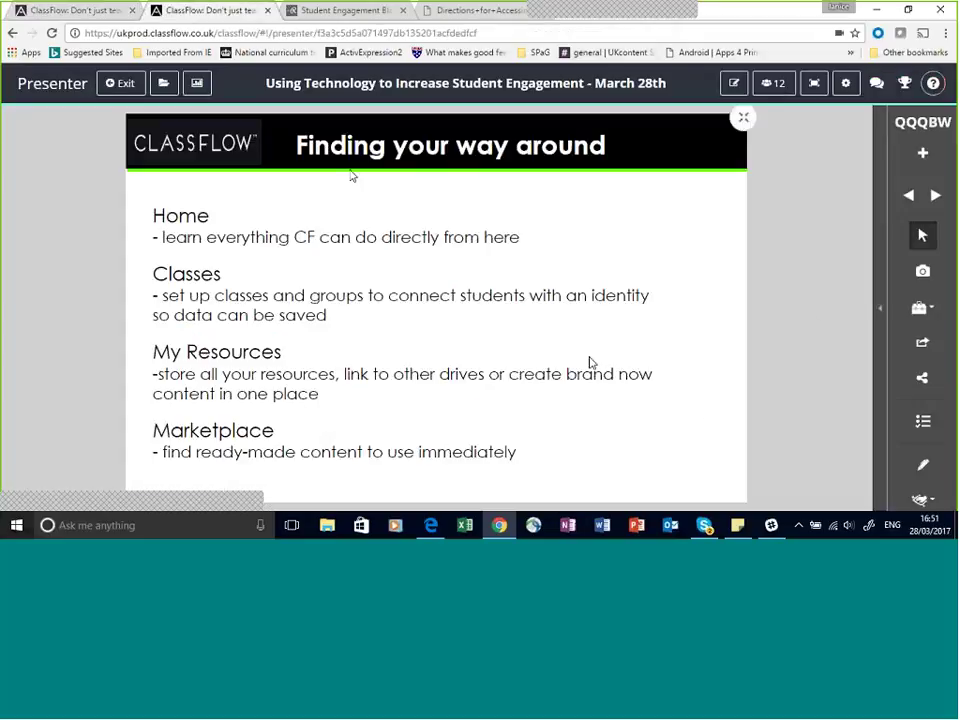
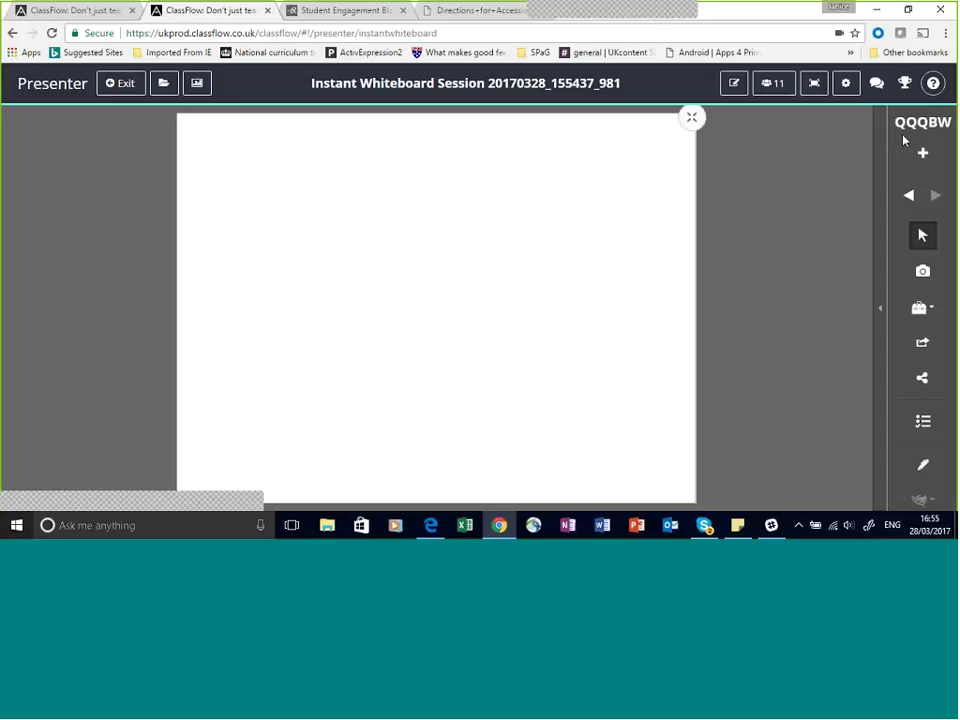
pyautogui.click(922, 464)
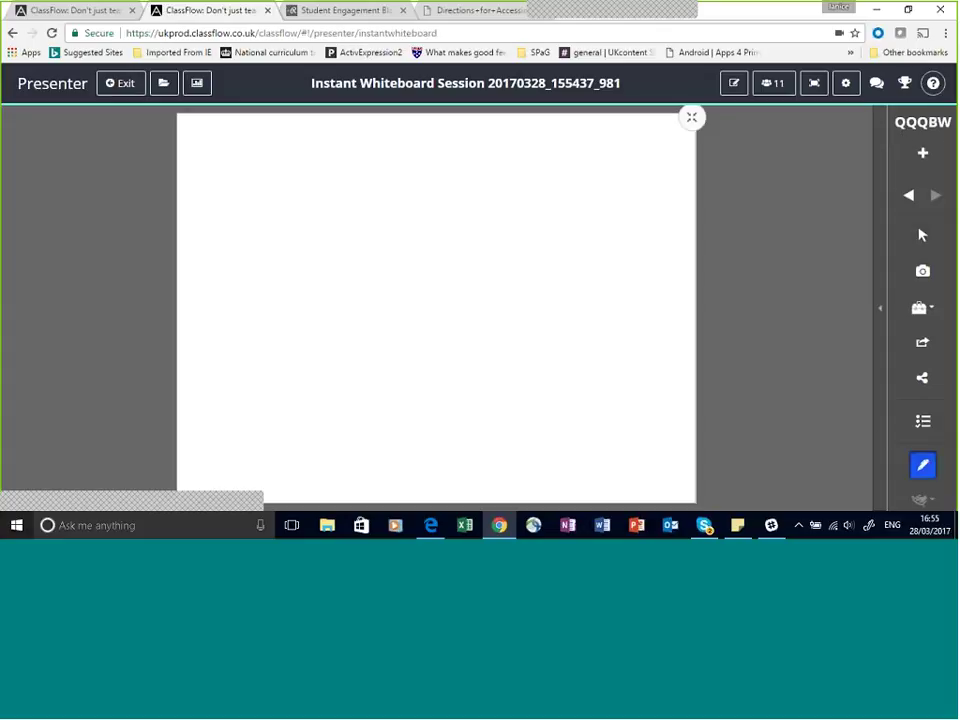
pyautogui.moveTo(253, 178)
pyautogui.mouseDown()
pyautogui.moveTo(289, 261)
pyautogui.moveTo(356, 263)
pyautogui.moveTo(386, 193)
pyautogui.moveTo(399, 258)
pyautogui.moveTo(411, 160)
pyautogui.moveTo(438, 256)
pyautogui.moveTo(445, 214)
pyautogui.mouseUp()
pyautogui.moveTo(487, 158); pyautogui.dragTo(491, 255)
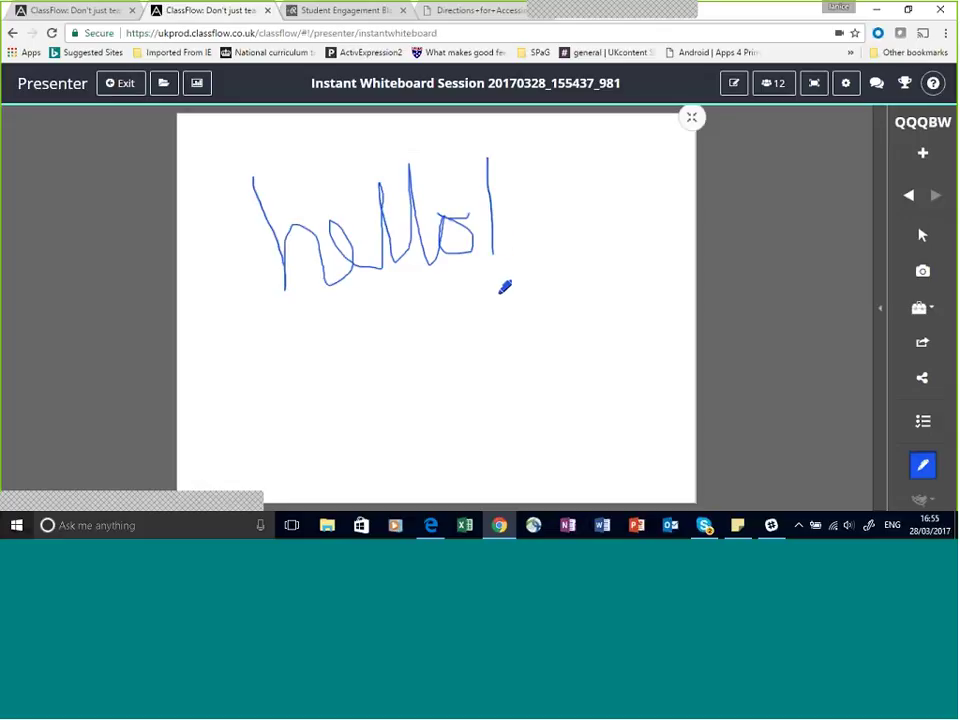
pyautogui.click(497, 293)
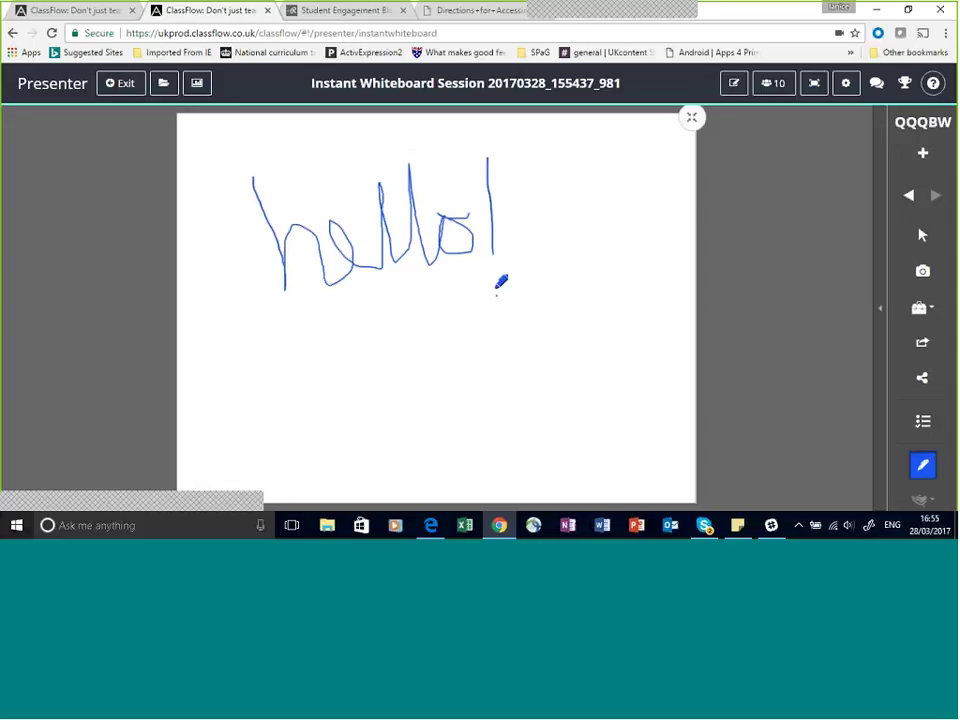
pyautogui.click(922, 466)
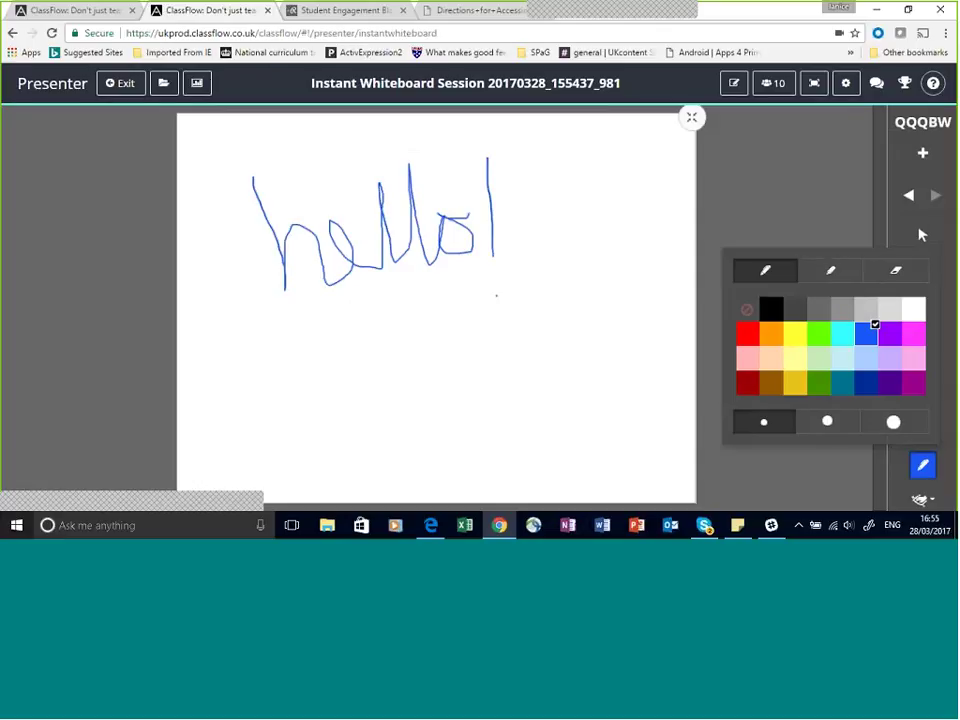
pyautogui.click(922, 466)
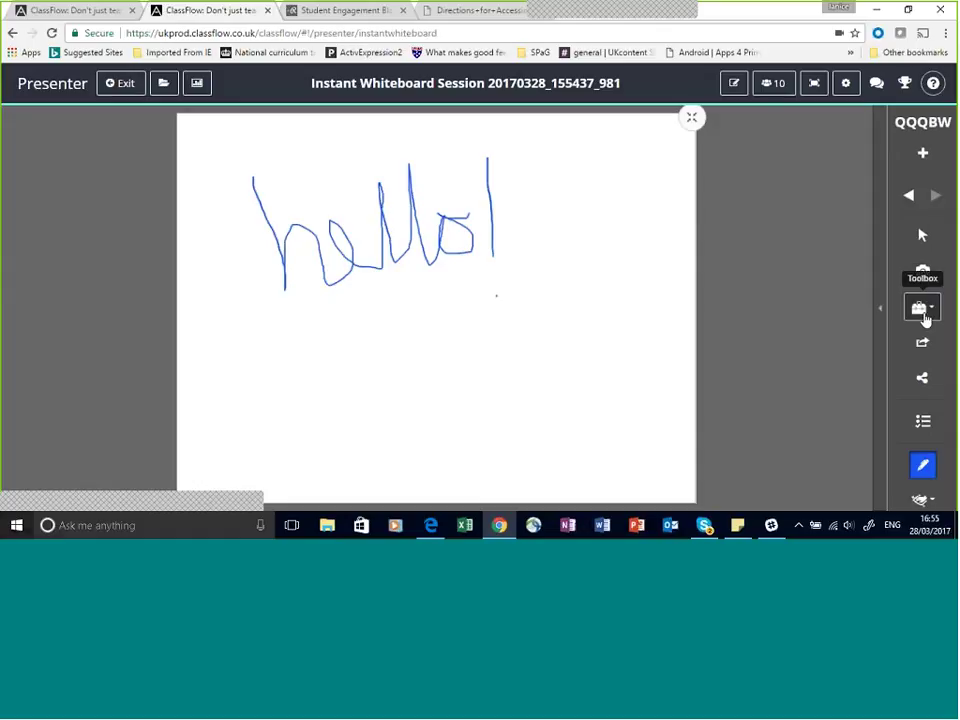
# - Place a ruler below the handwriting, enlarge and tilt it, rule a straight slanted line along its edge, and remove the ruler
pyautogui.click(925, 316)
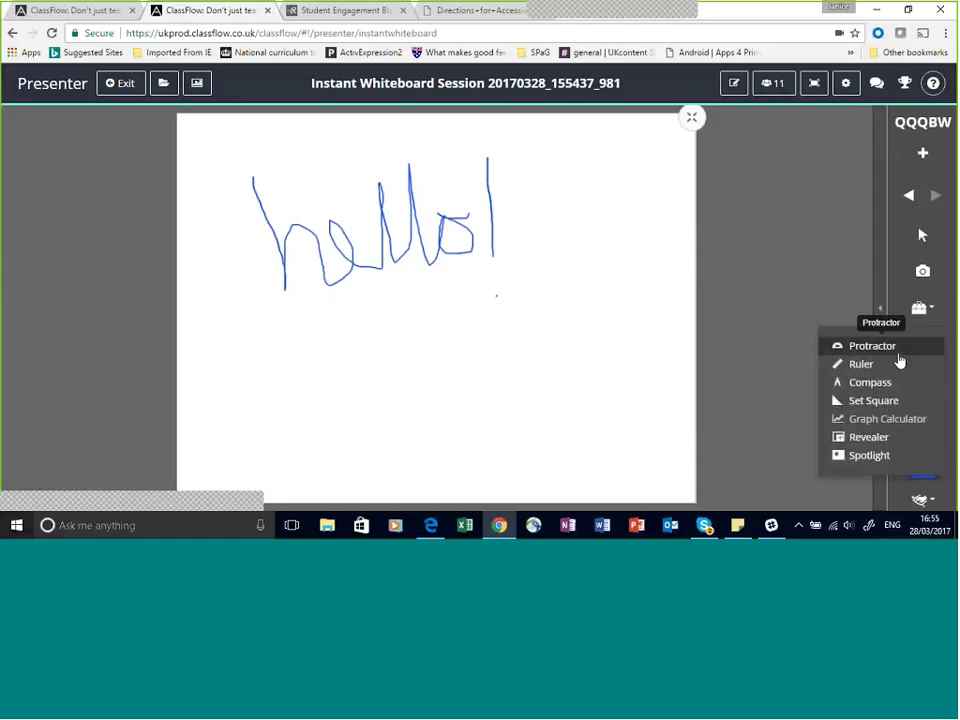
pyautogui.click(860, 364)
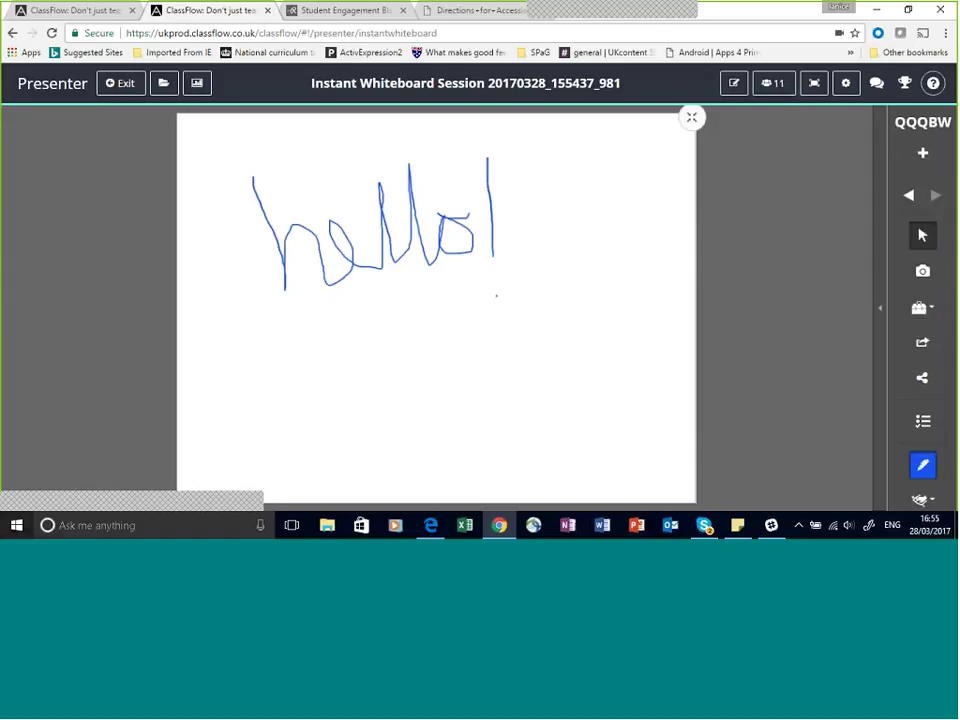
pyautogui.moveTo(339, 143); pyautogui.dragTo(453, 407)
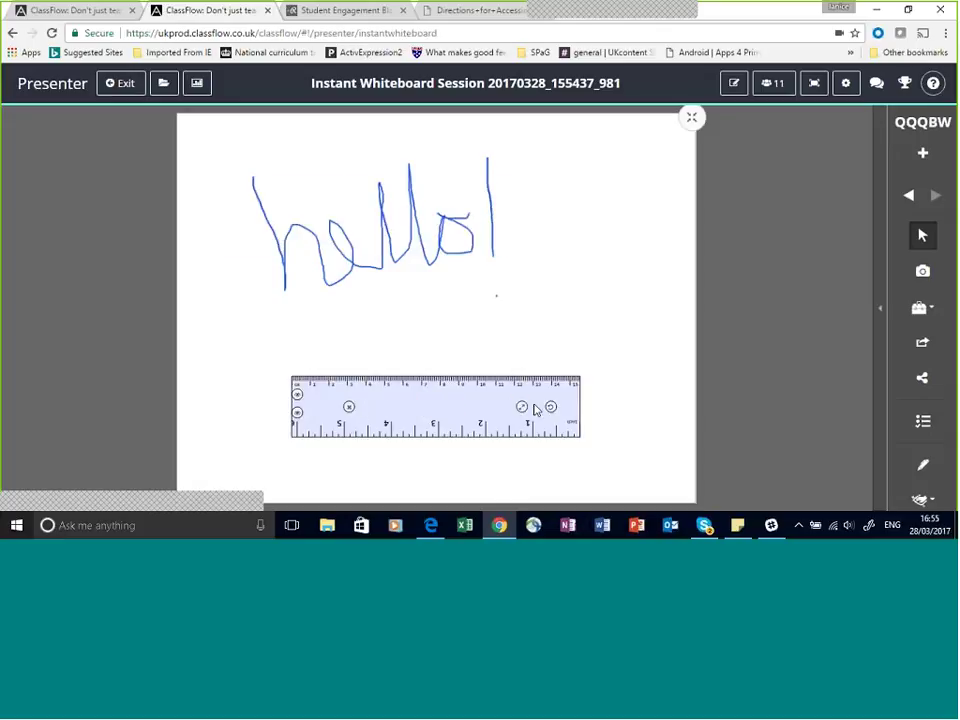
pyautogui.moveTo(551, 405); pyautogui.dragTo(604, 338)
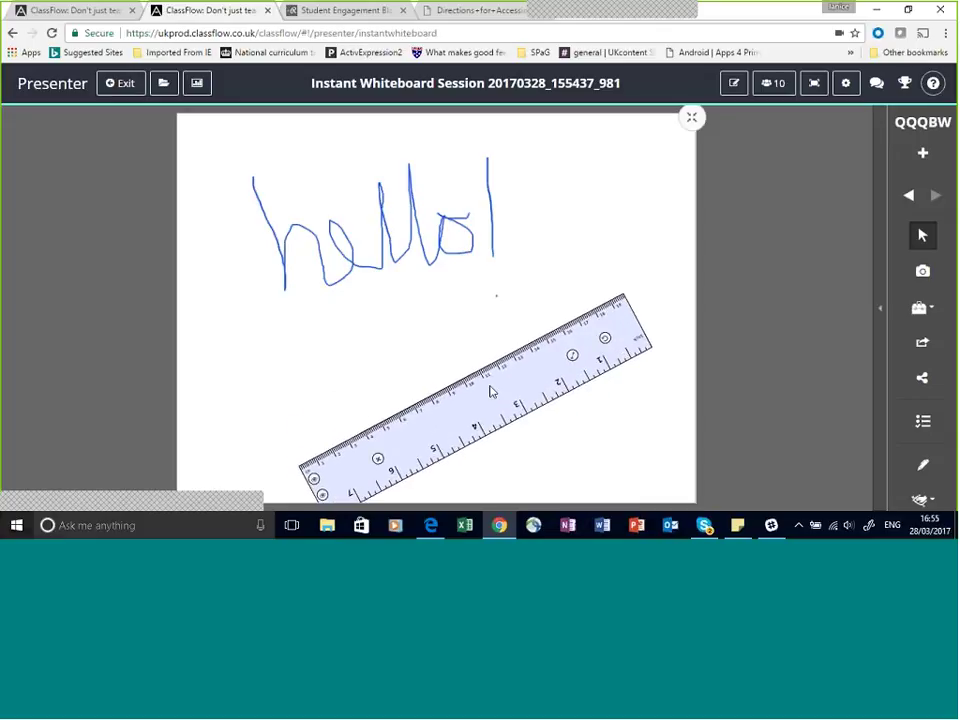
pyautogui.moveTo(490, 392)
pyautogui.mouseDown()
pyautogui.moveTo(514, 345)
pyautogui.moveTo(491, 279)
pyautogui.moveTo(505, 345)
pyautogui.mouseUp()
pyautogui.moveTo(360, 432); pyautogui.dragTo(481, 369)
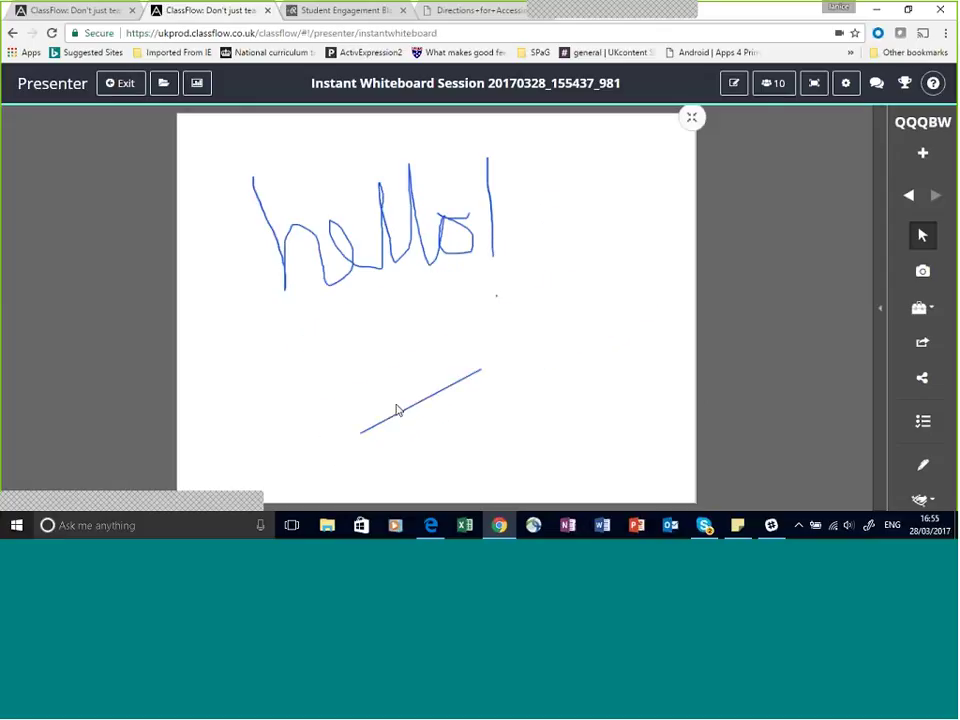
# - Cover the whiteboard with the Revealer, uncover its upper part to show the handwriting, and close the Revealer
pyautogui.click(920, 308)
pyautogui.moveTo(443, 151); pyautogui.dragTo(381, 298)
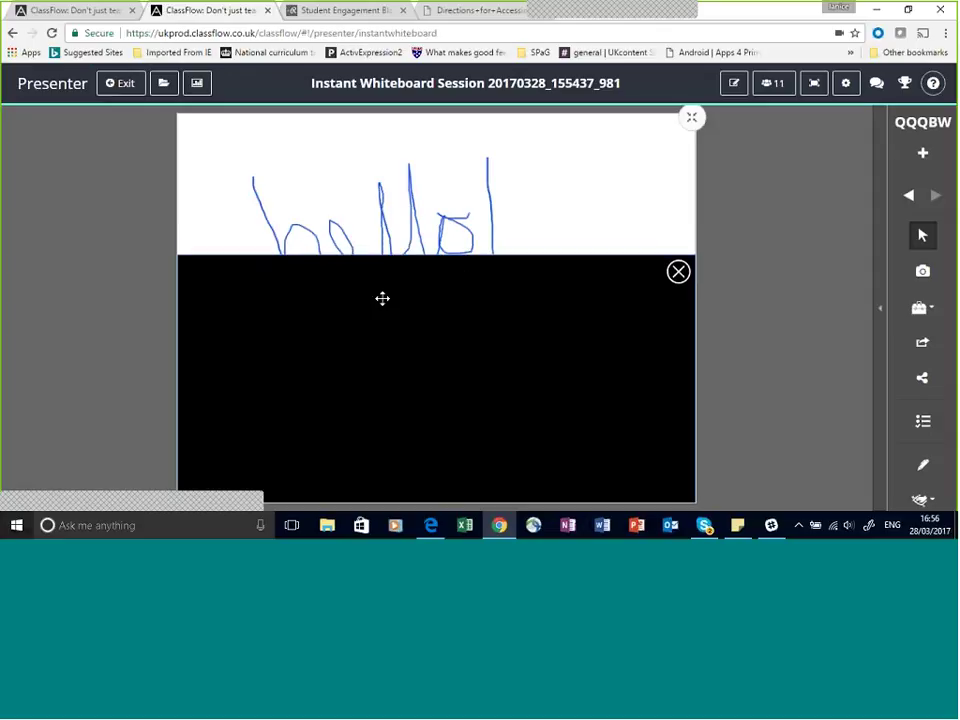
pyautogui.moveTo(206, 354)
pyautogui.mouseDown()
pyautogui.moveTo(325, 342)
pyautogui.moveTo(403, 360)
pyautogui.moveTo(185, 337)
pyautogui.moveTo(317, 347)
pyautogui.moveTo(204, 332)
pyautogui.mouseUp()
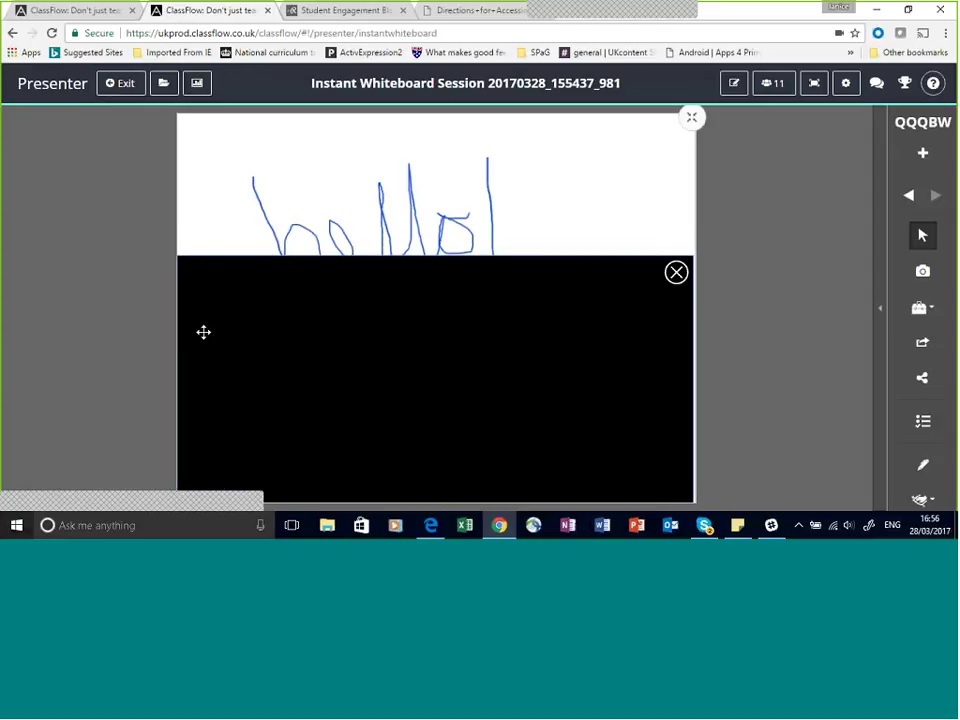
pyautogui.click(676, 273)
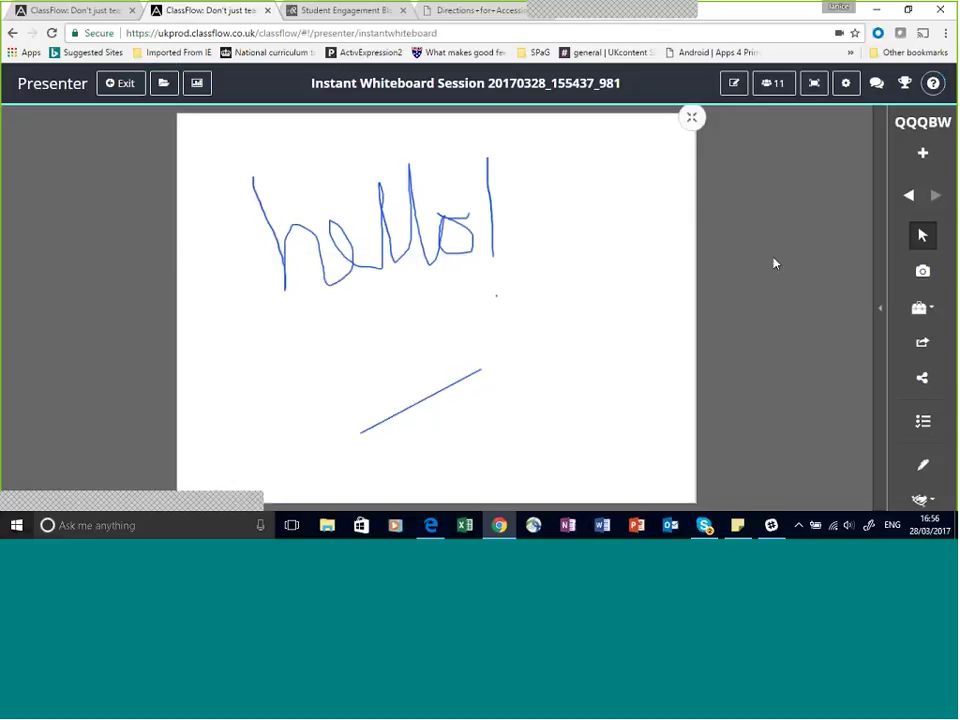
# - Add a second blank page to the whiteboard session and view both pages as thumbnails
pyautogui.click(923, 156)
pyautogui.click(877, 313)
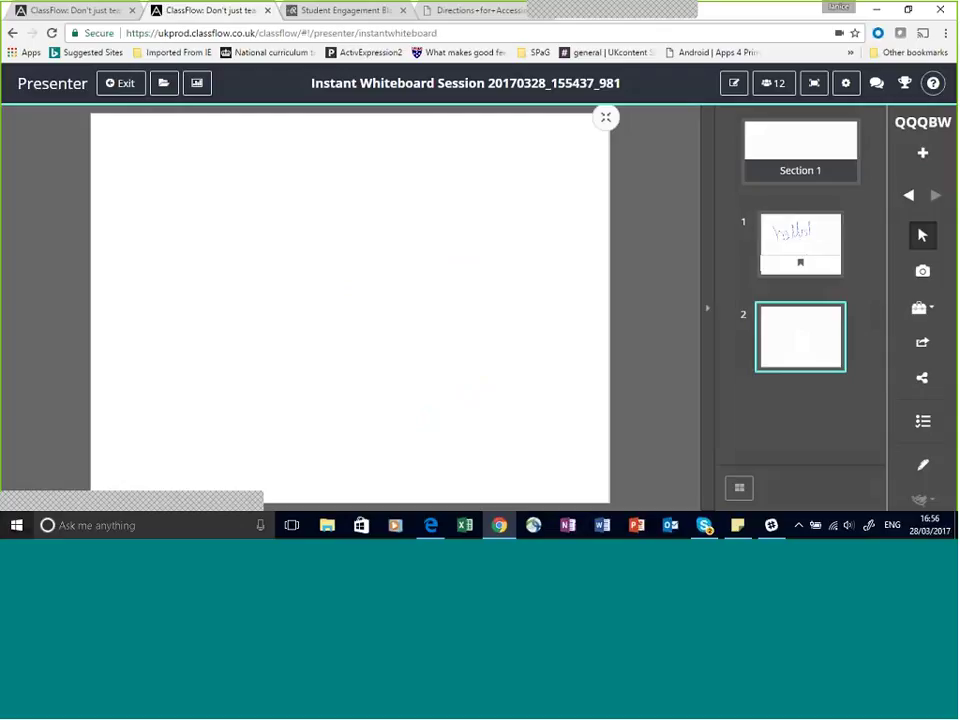
pyautogui.click(708, 316)
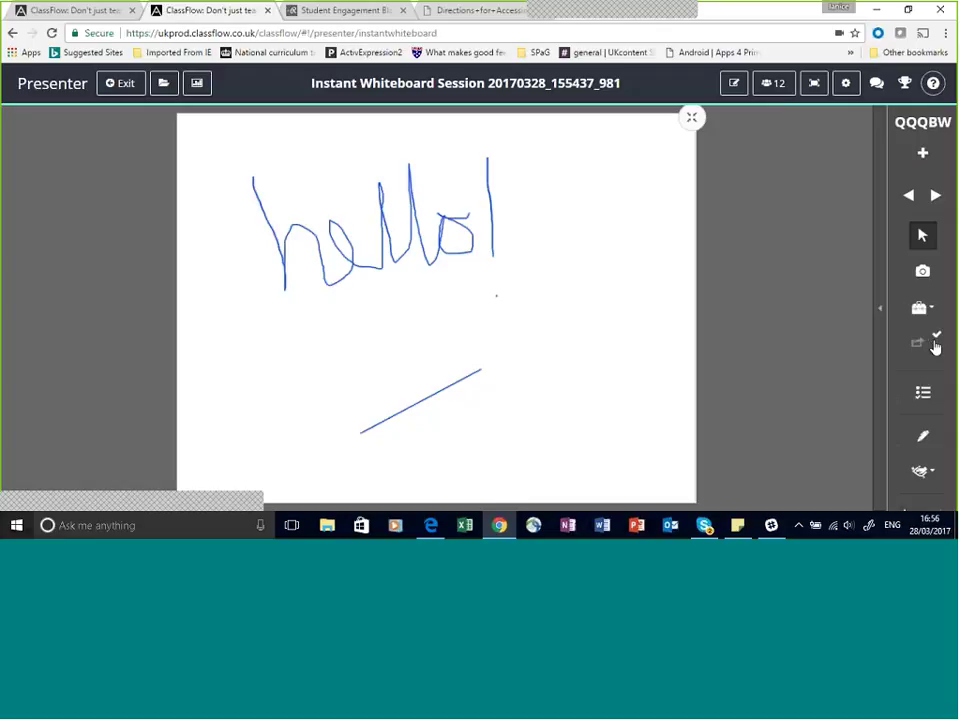
# - Check the handwritten page in the student view in Edge, and start a Text poll from the Presenter in Chrome
pyautogui.click(431, 527)
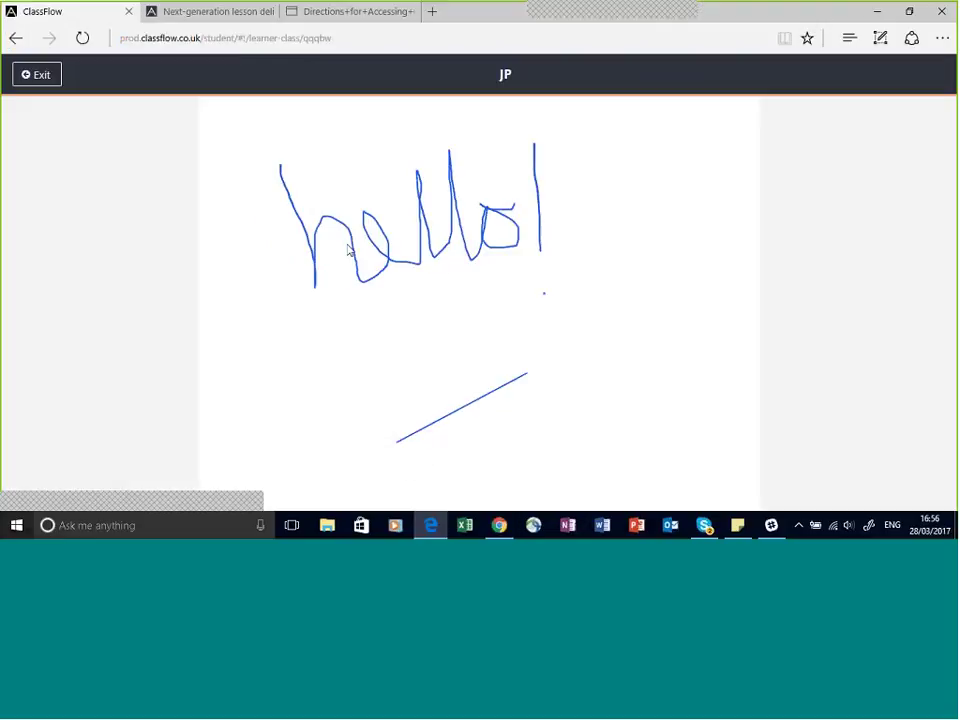
pyautogui.click(499, 527)
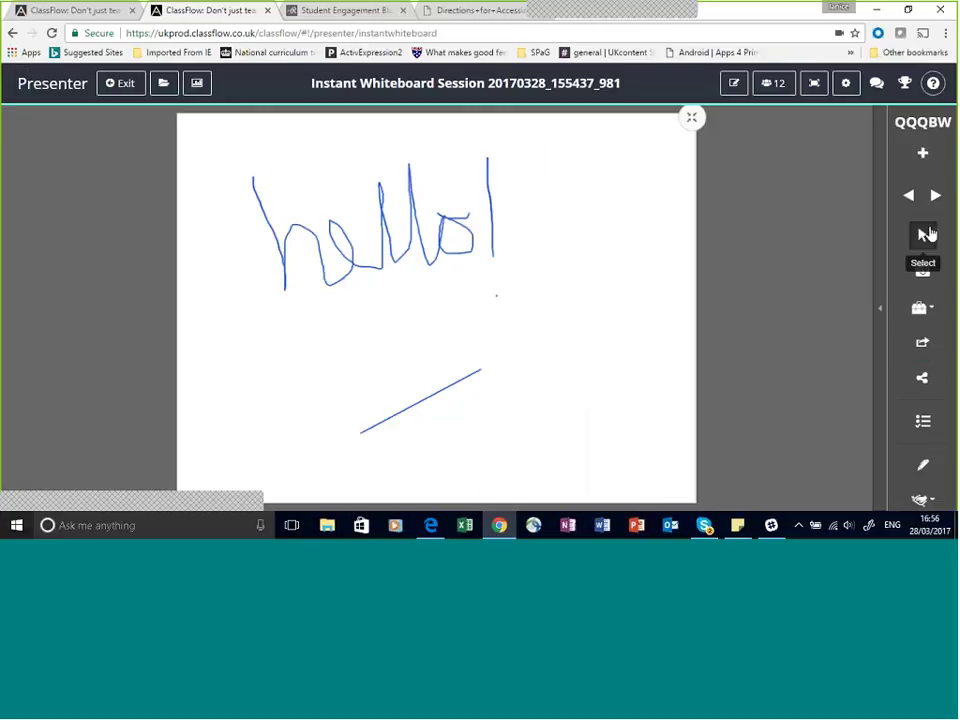
pyautogui.click(923, 424)
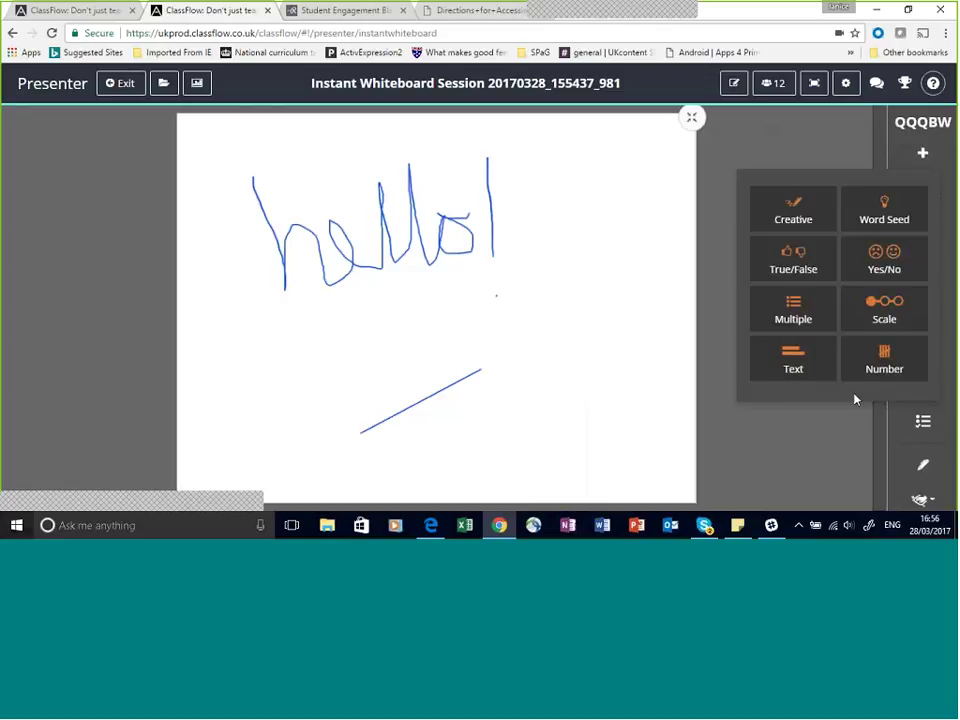
pyautogui.click(792, 361)
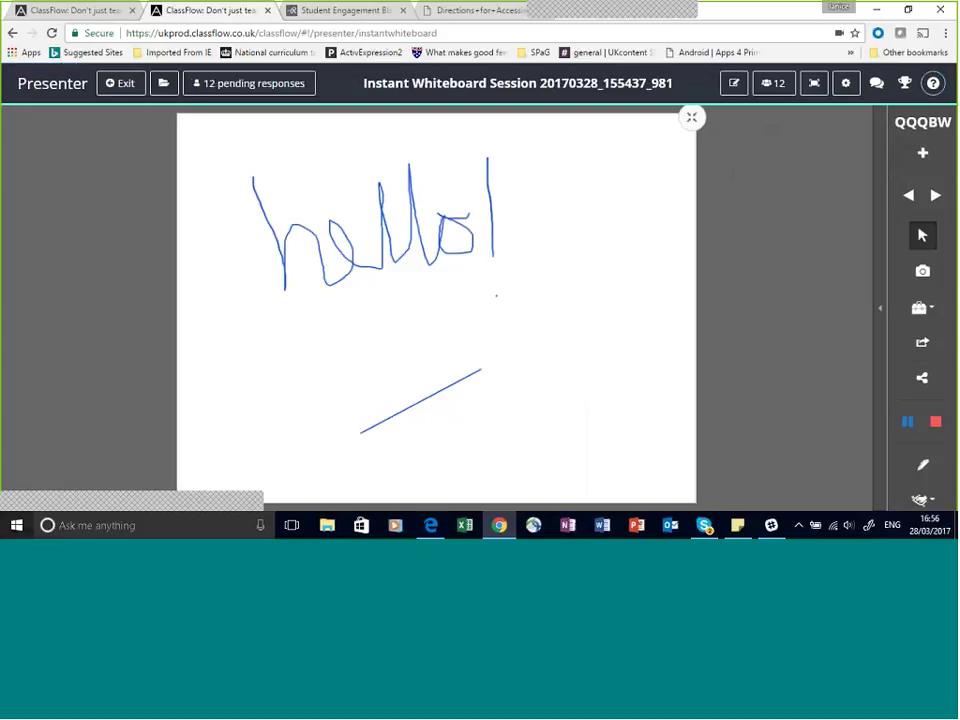
# - Answer the poll from the student view in Edge with "Brainstorming a new topic" and submit the response
pyautogui.click(430, 526)
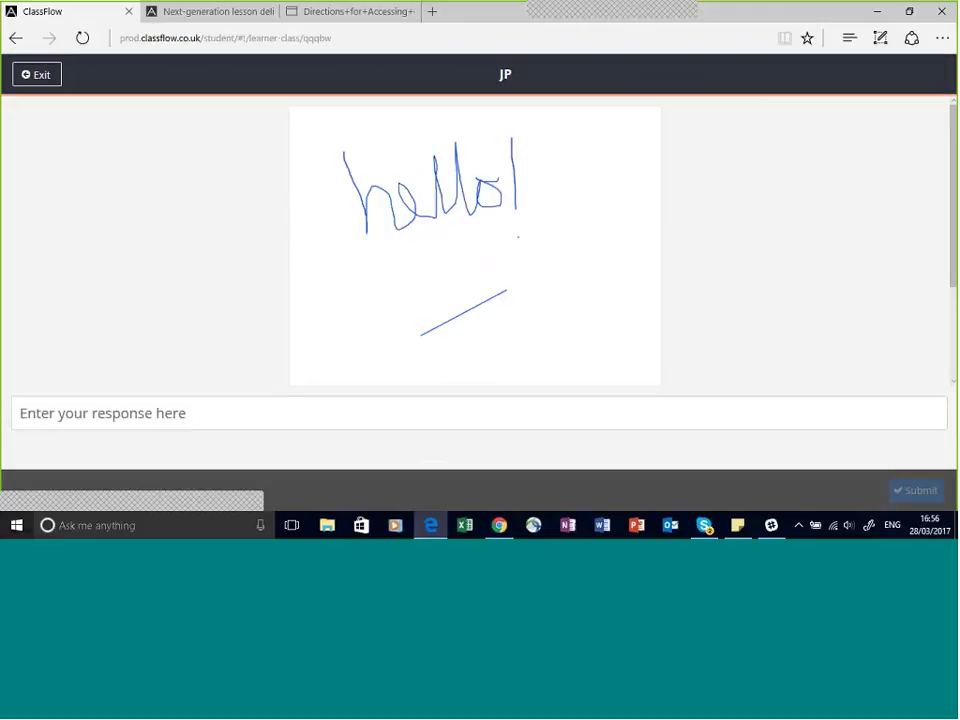
pyautogui.click(370, 421)
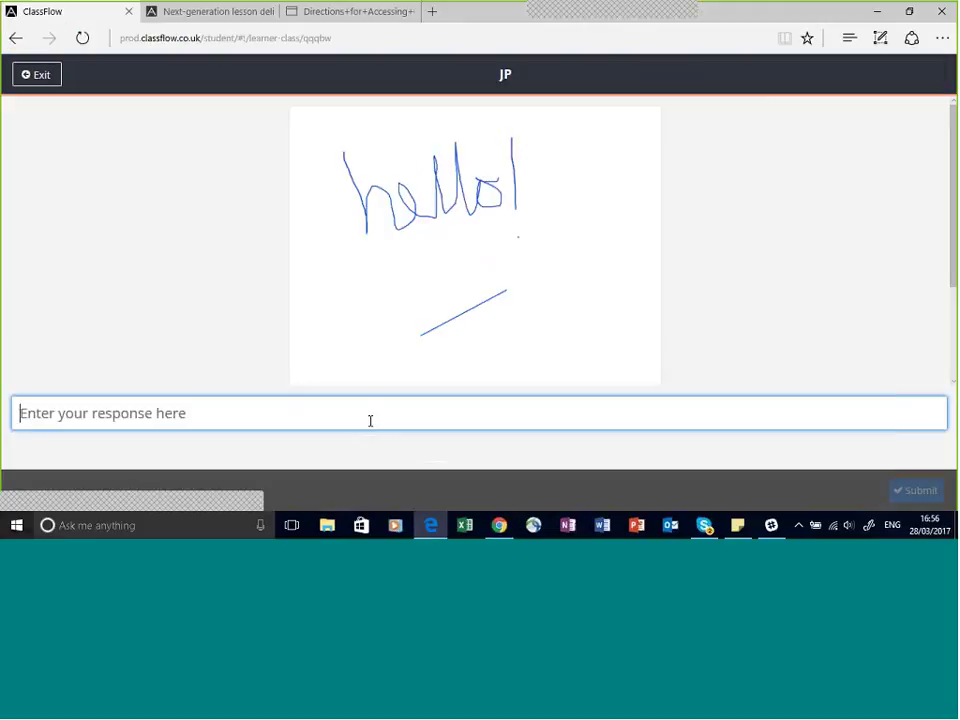
pyautogui.write('Brainstor')
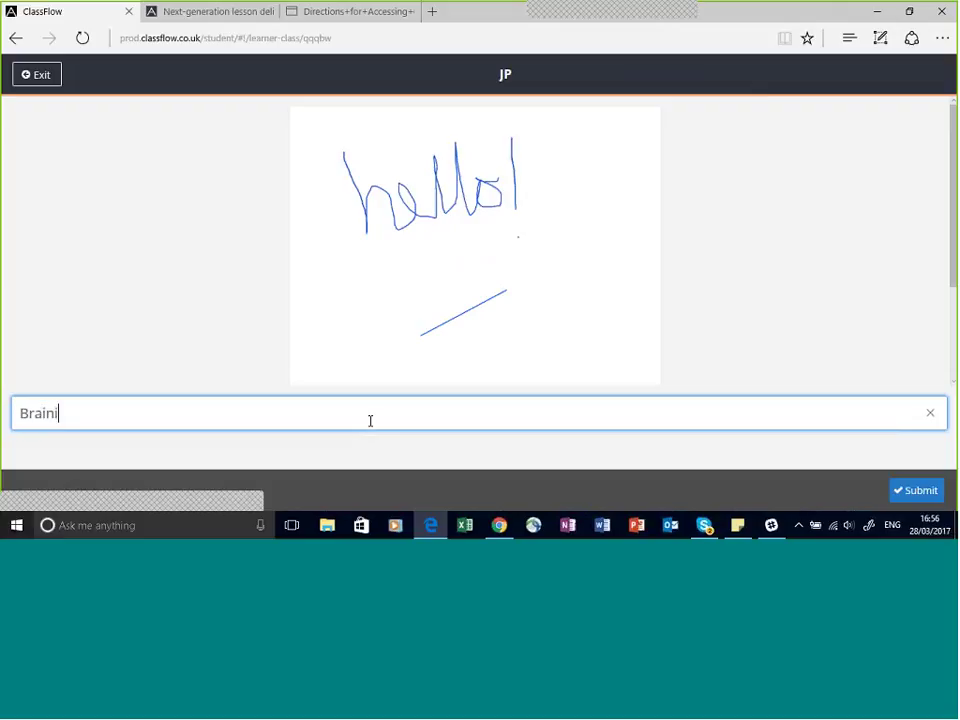
pyautogui.write('ming a n')
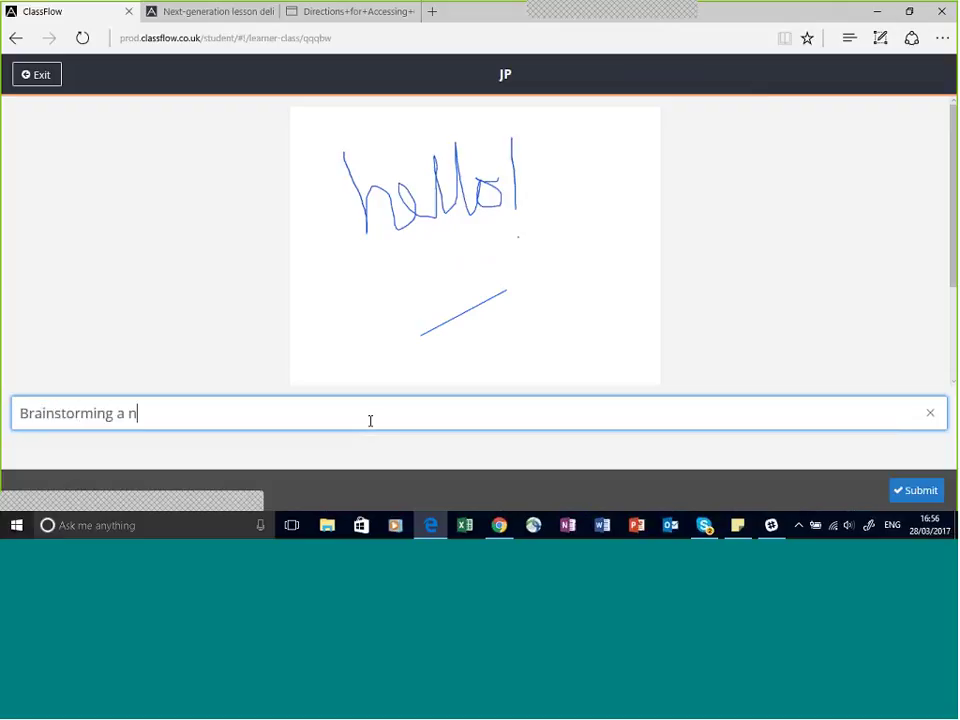
pyautogui.write('ew topic')
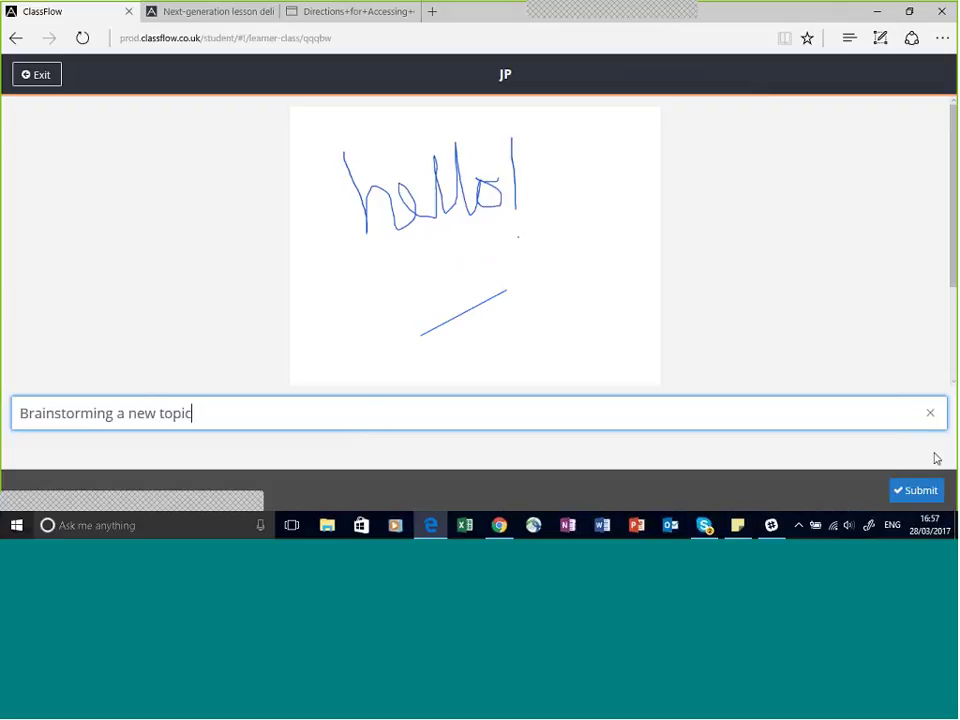
pyautogui.click(925, 494)
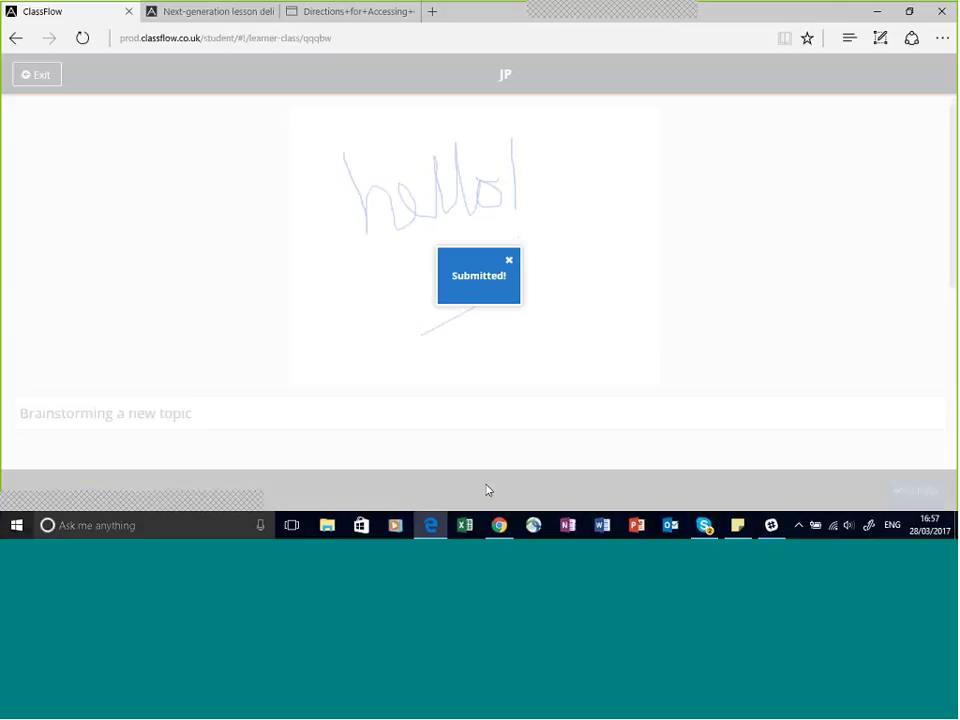
# - Back in the Presenter in Chrome, review the text responses with names shown and hidden, as pie chart, bar chart and list, and close the results
pyautogui.click(500, 526)
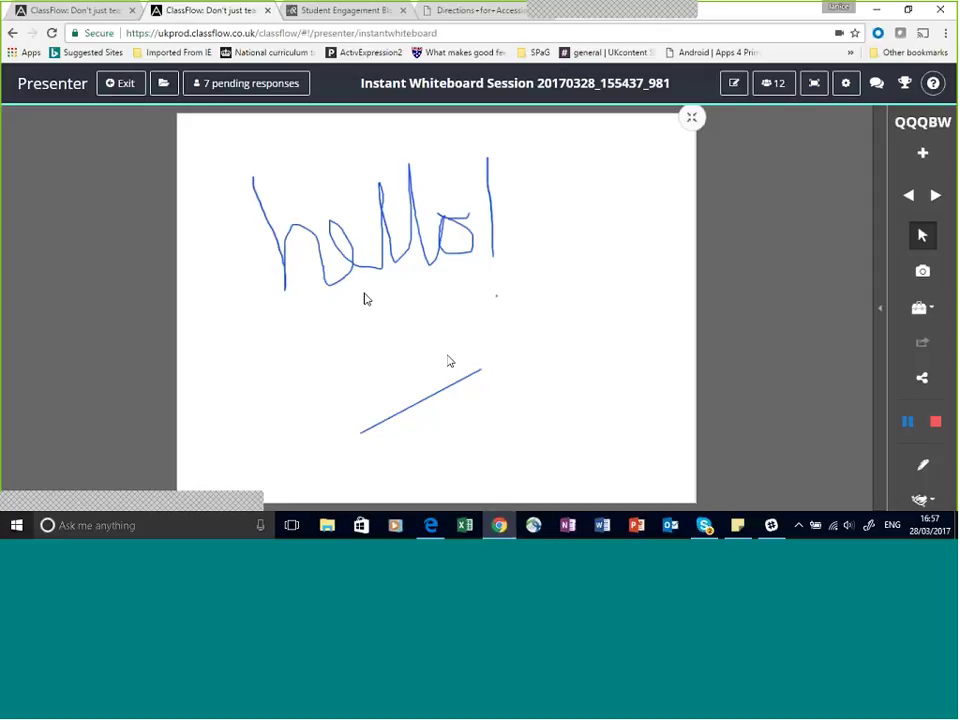
pyautogui.click(253, 85)
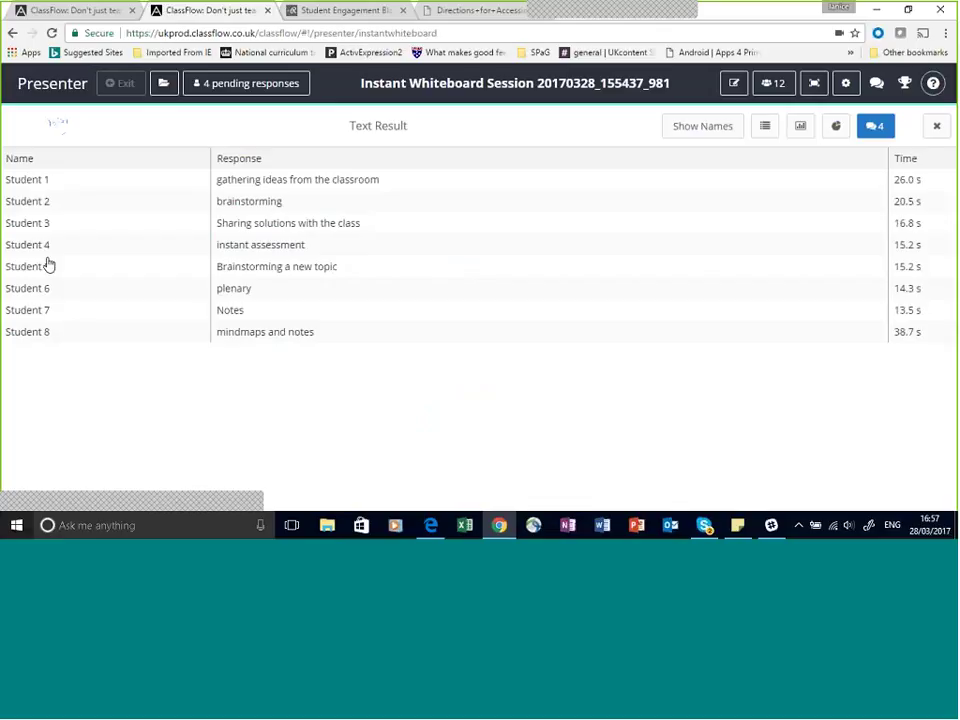
pyautogui.click(703, 127)
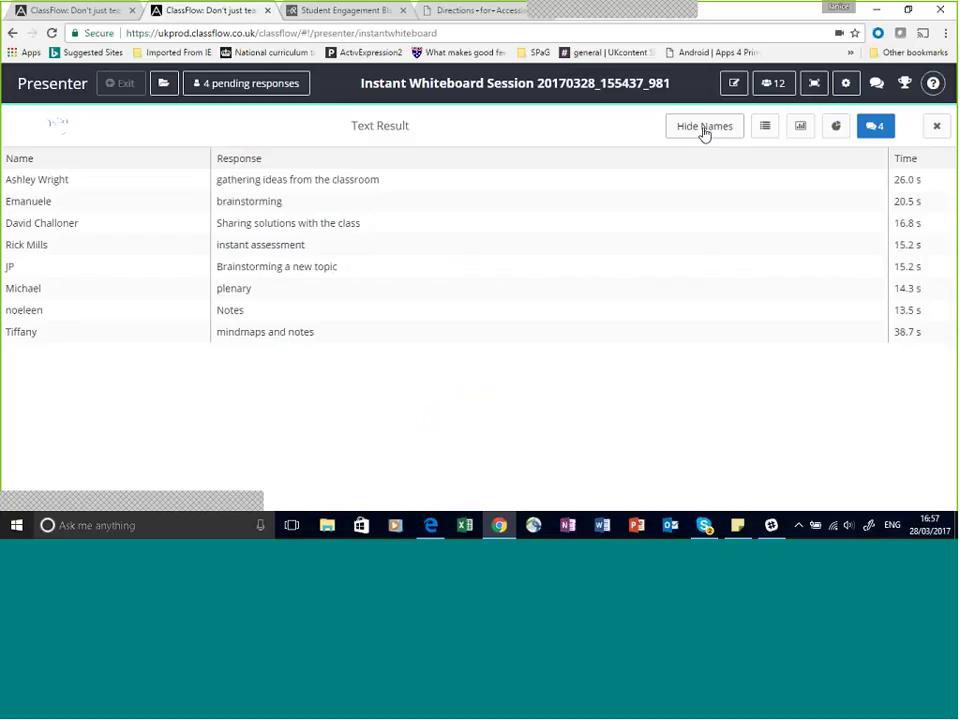
pyautogui.click(704, 130)
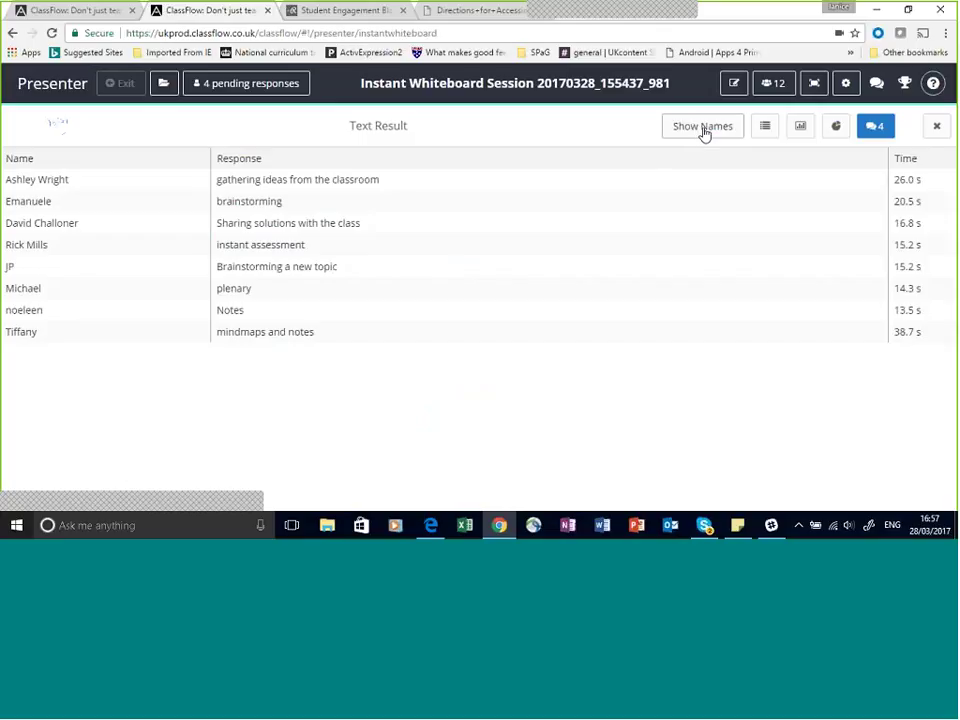
pyautogui.click(838, 128)
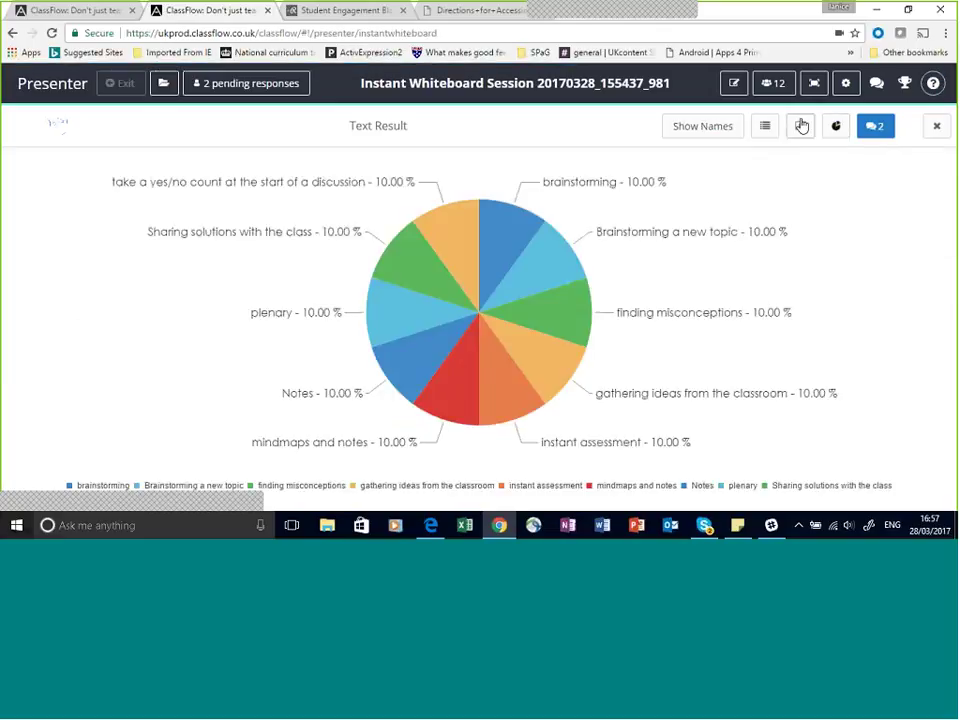
pyautogui.click(800, 132)
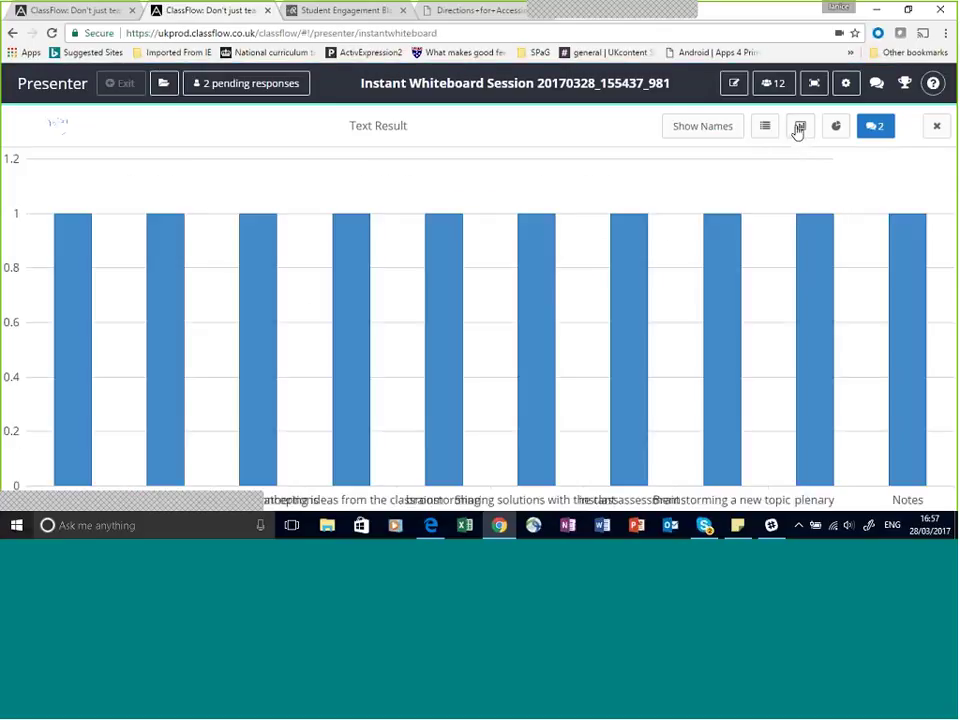
pyautogui.click(763, 130)
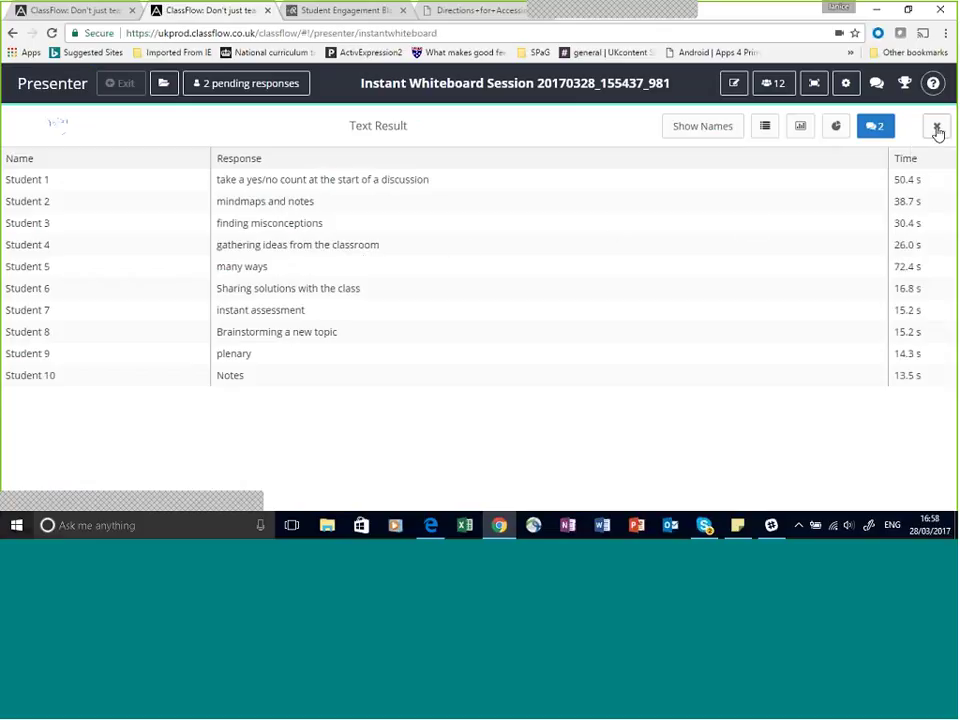
pyautogui.click(937, 128)
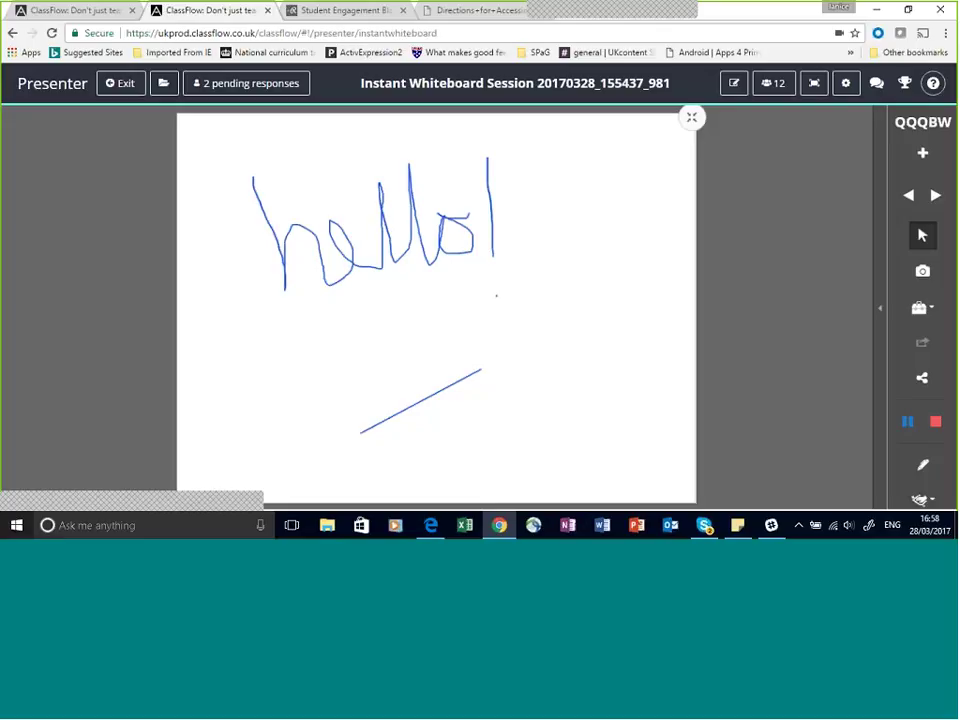
# - End the Text poll and start a Creative poll on the blank second page of the whiteboard session
pyautogui.click(938, 424)
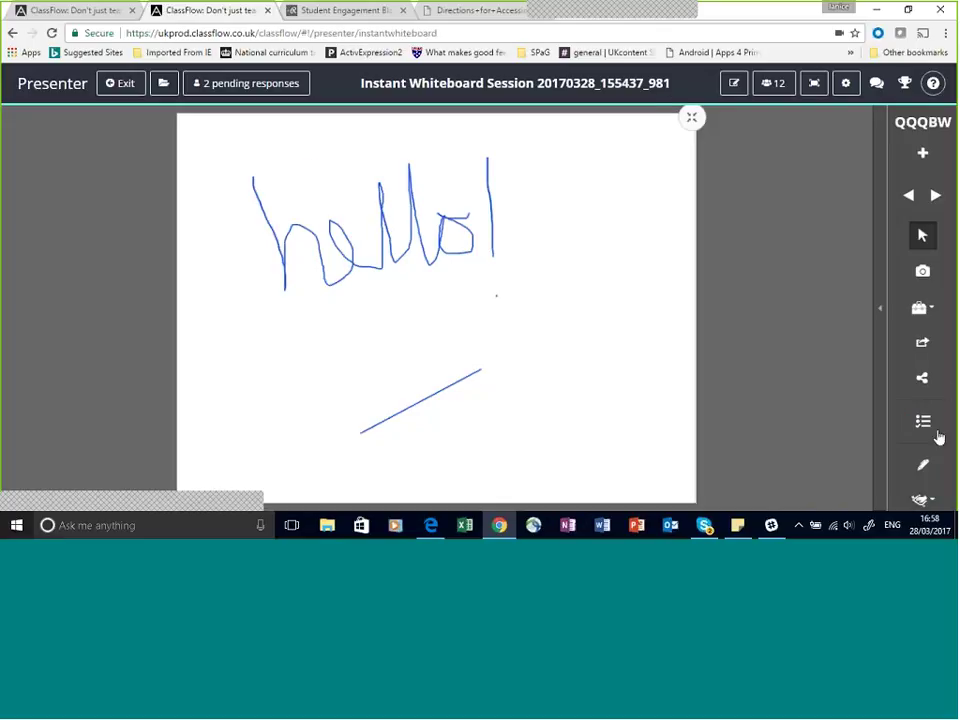
pyautogui.click(935, 197)
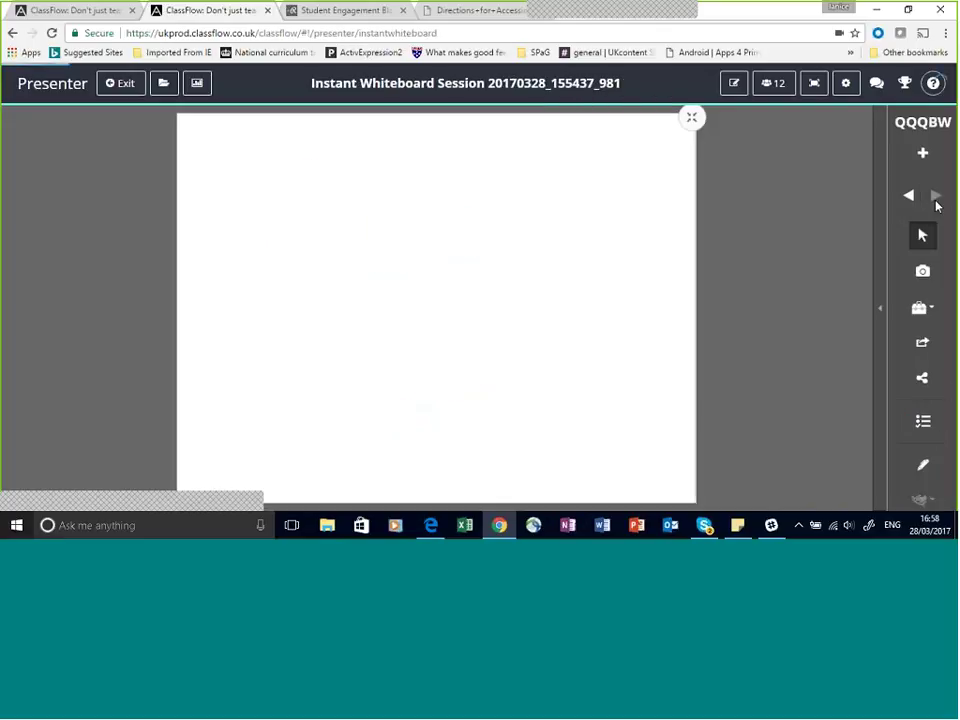
pyautogui.click(923, 422)
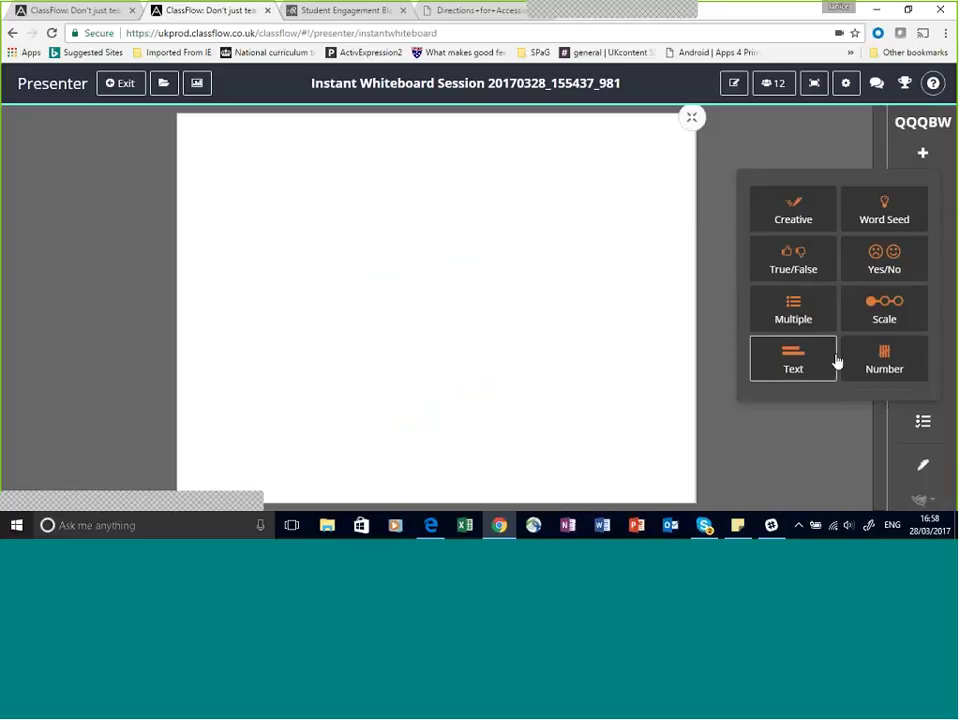
pyautogui.click(797, 217)
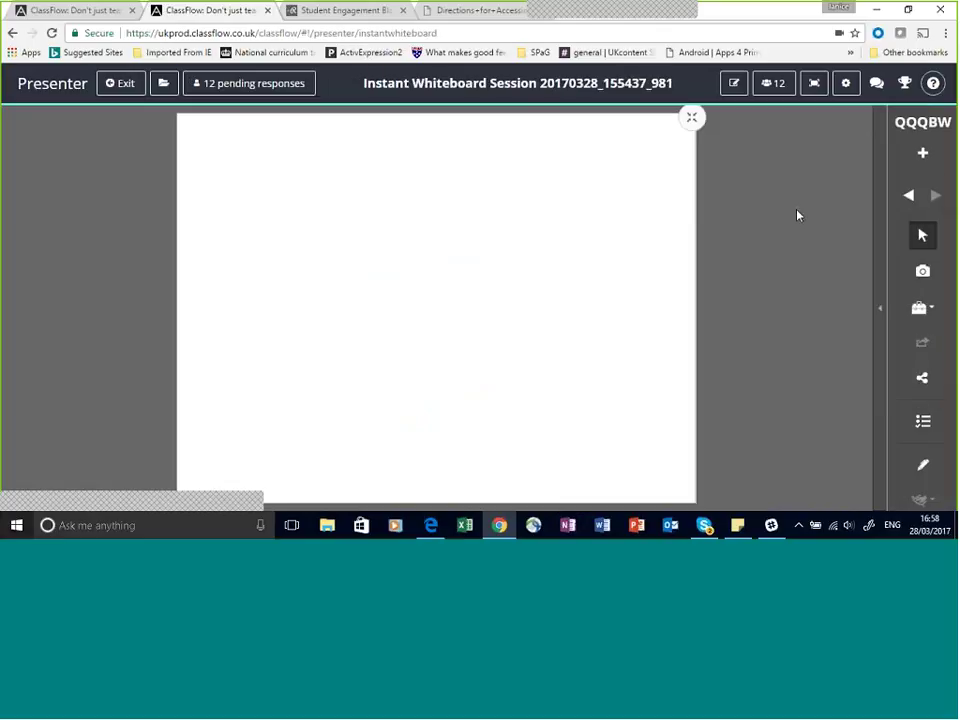
# - Draw a horizontal pen line with eight short vertical strokes on the blank page, and clear everything from it
pyautogui.click(923, 466)
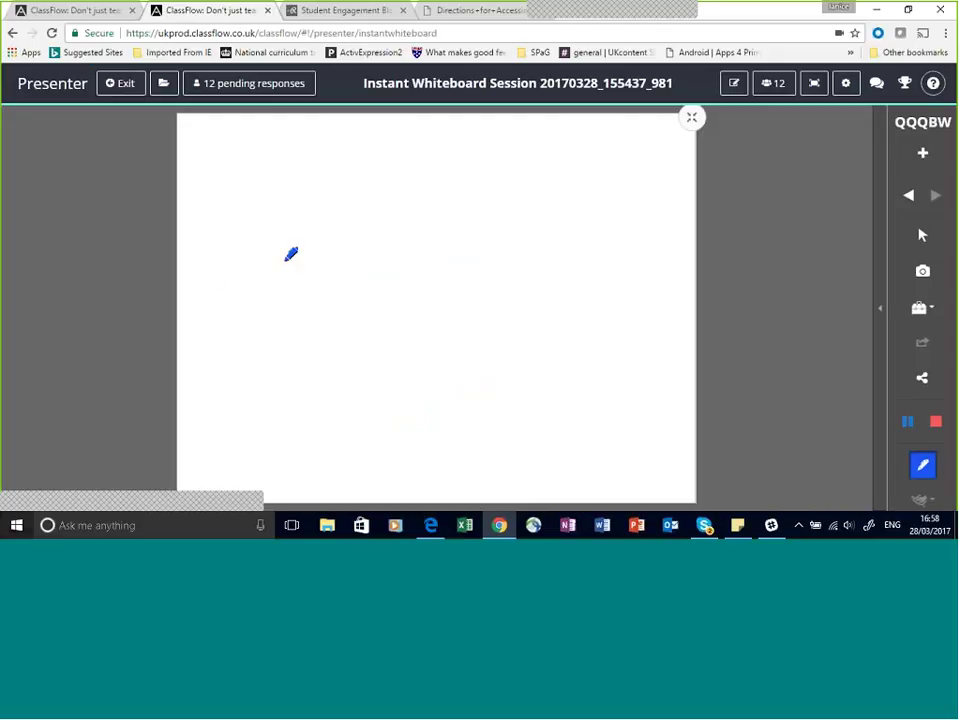
pyautogui.moveTo(210, 284); pyautogui.dragTo(597, 289)
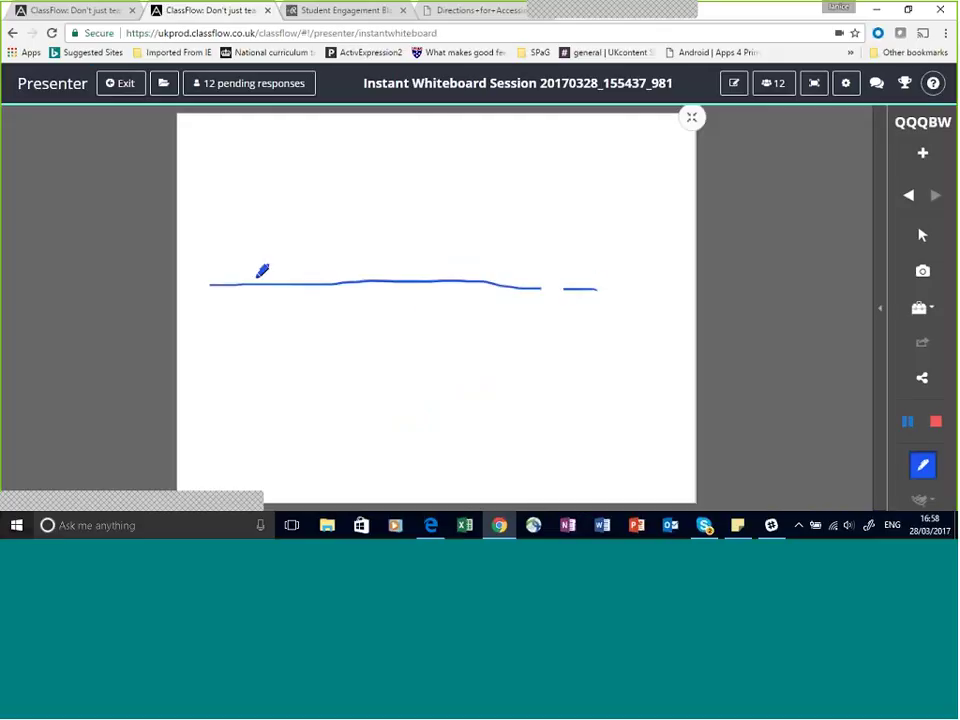
pyautogui.moveTo(254, 281); pyautogui.dragTo(255, 362)
pyautogui.moveTo(313, 279); pyautogui.dragTo(306, 355)
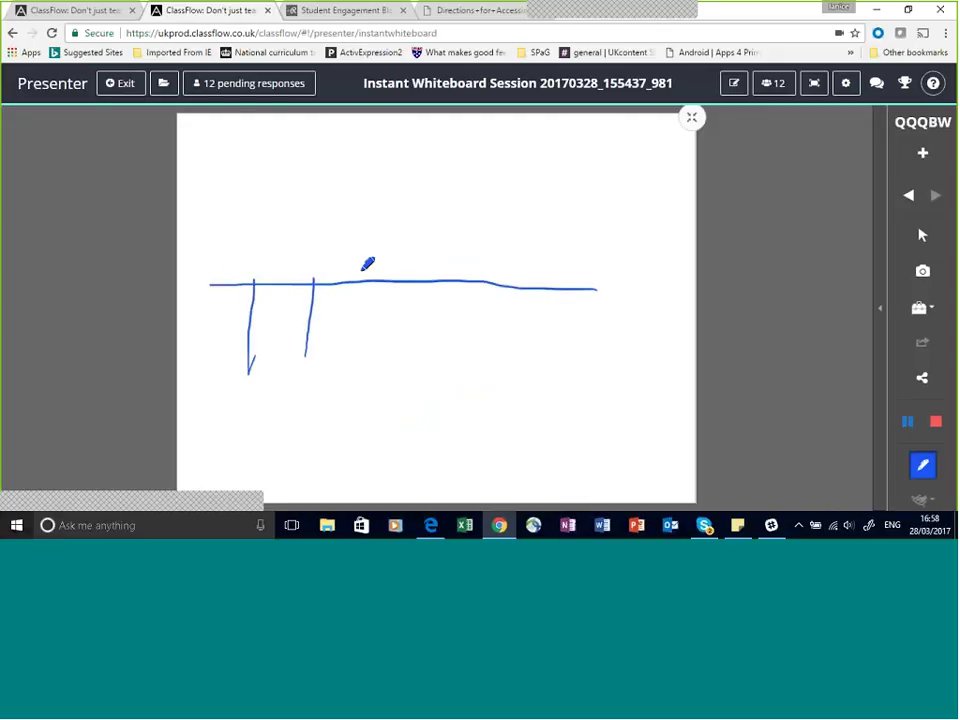
pyautogui.moveTo(360, 271); pyautogui.dragTo(365, 372)
pyautogui.moveTo(402, 280); pyautogui.dragTo(411, 364)
pyautogui.moveTo(453, 272); pyautogui.dragTo(448, 367)
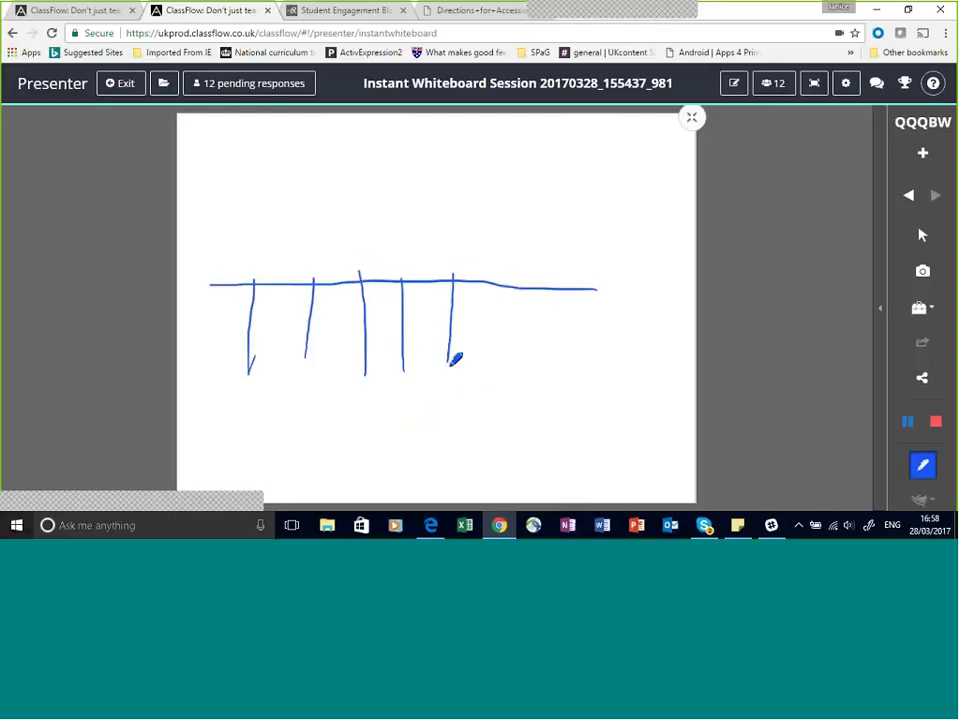
pyautogui.moveTo(495, 280); pyautogui.dragTo(498, 375)
pyautogui.moveTo(545, 272); pyautogui.dragTo(549, 348)
pyautogui.moveTo(583, 274); pyautogui.dragTo(584, 362)
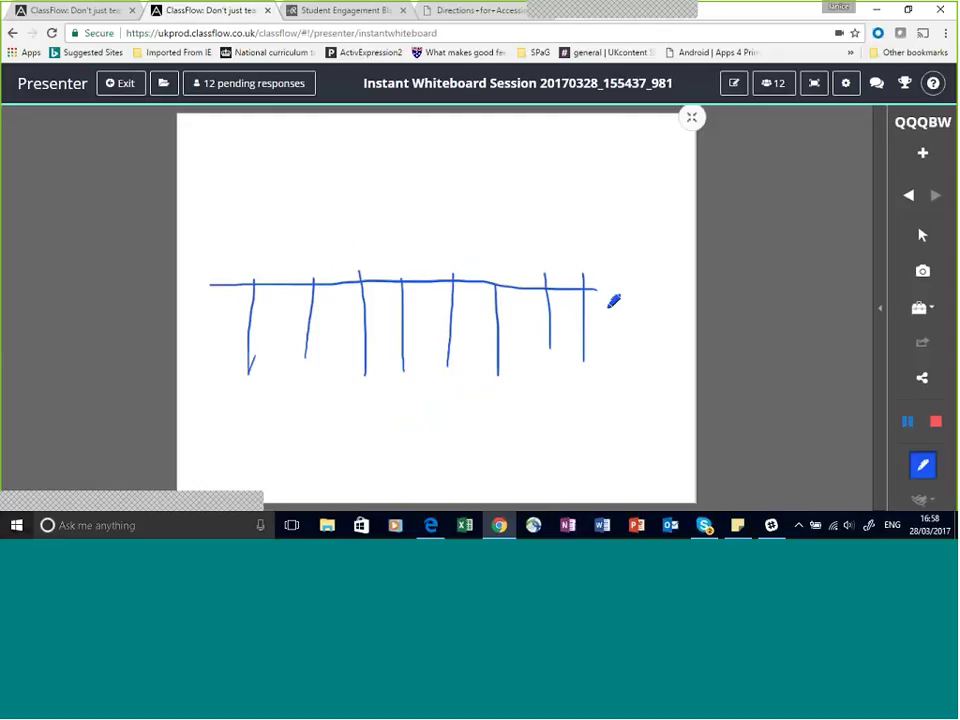
pyautogui.click(920, 498)
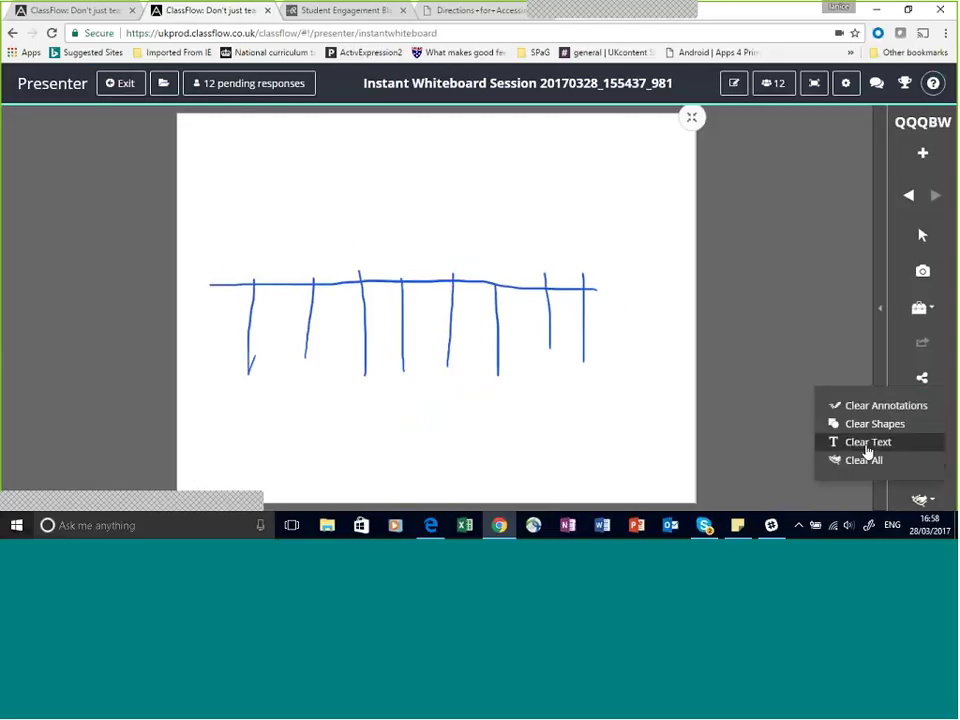
pyautogui.click(866, 460)
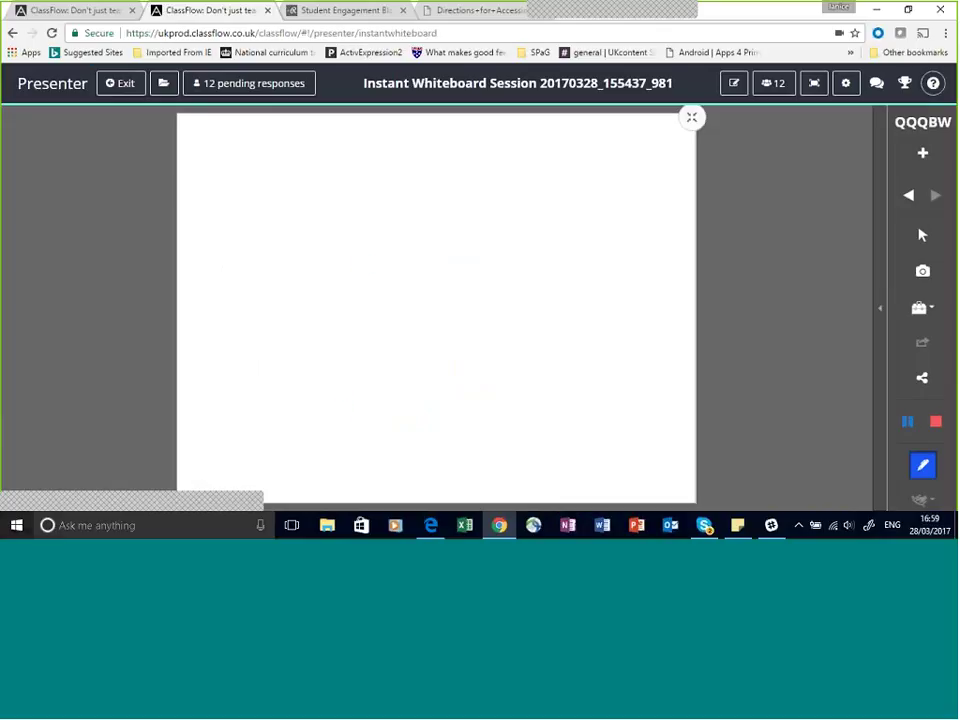
# - In the student view in Edge, draw a face with eyes, nose, mouth and two antennae, and submit it
pyautogui.click(430, 525)
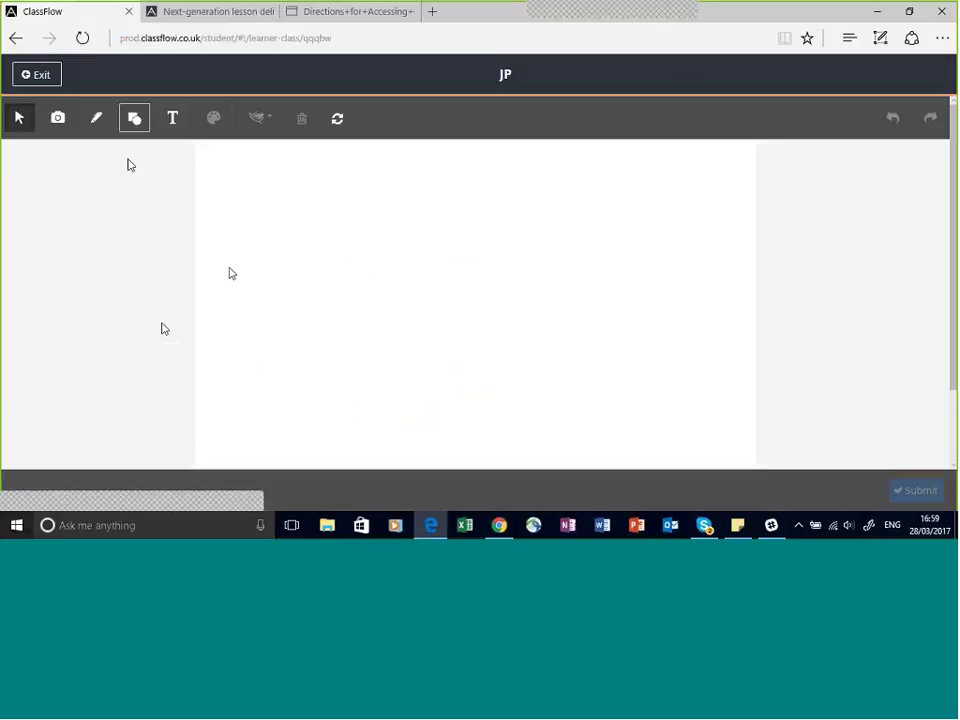
pyautogui.click(90, 126)
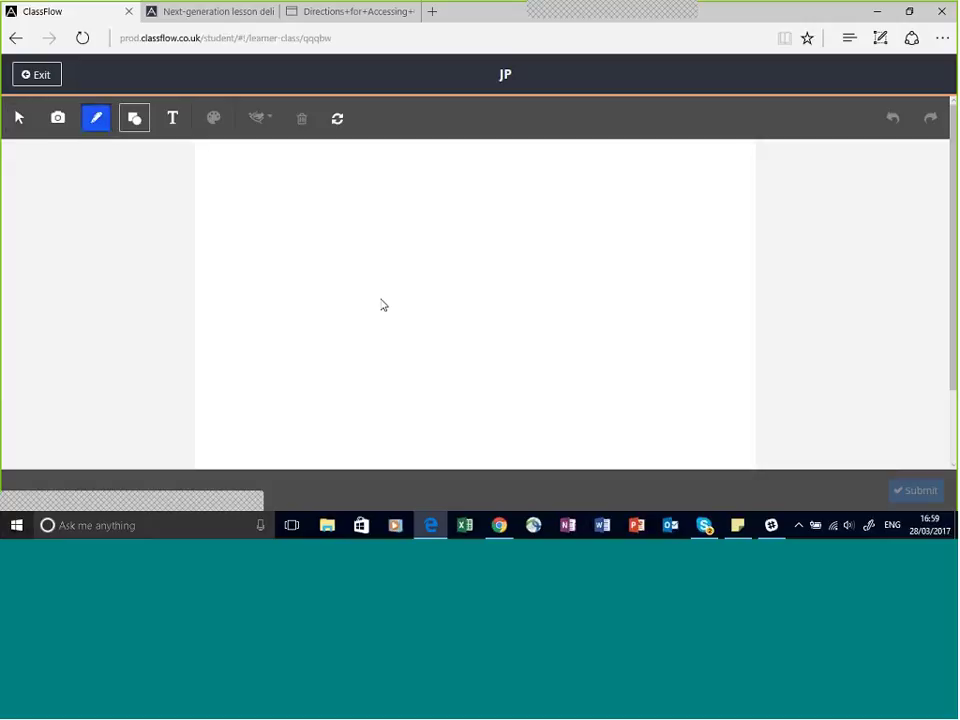
pyautogui.moveTo(401, 246)
pyautogui.mouseDown()
pyautogui.moveTo(446, 209)
pyautogui.moveTo(354, 379)
pyautogui.moveTo(407, 253)
pyautogui.mouseUp()
pyautogui.moveTo(477, 263)
pyautogui.mouseDown()
pyautogui.moveTo(474, 287)
pyautogui.moveTo(446, 288)
pyautogui.moveTo(460, 321)
pyautogui.moveTo(410, 369)
pyautogui.mouseUp()
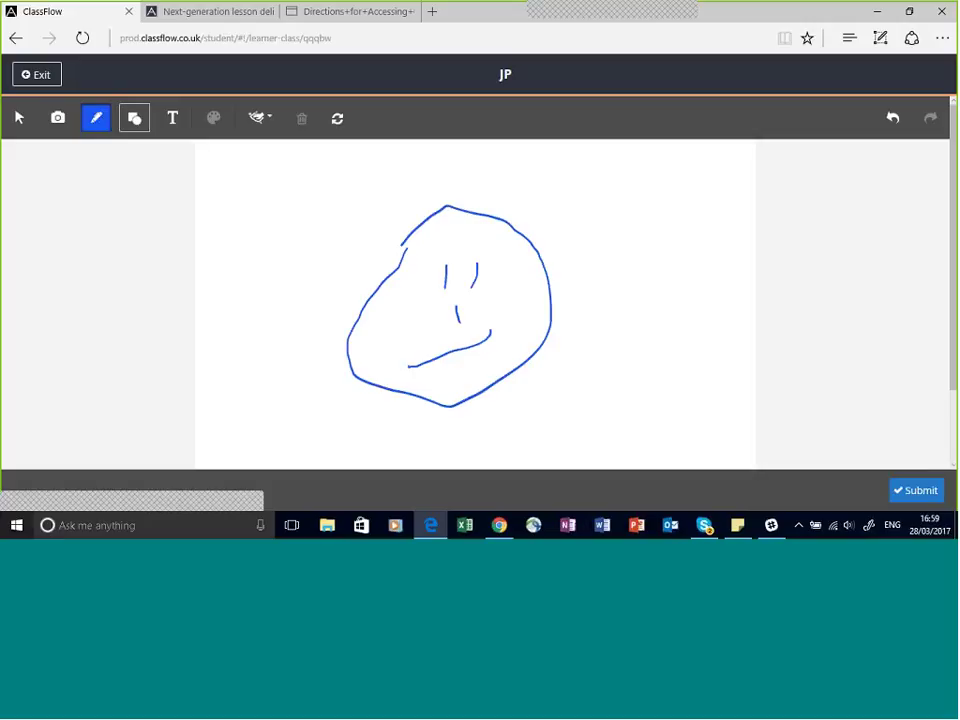
pyautogui.moveTo(407, 237); pyautogui.dragTo(355, 173)
pyautogui.moveTo(492, 217); pyautogui.dragTo(503, 146)
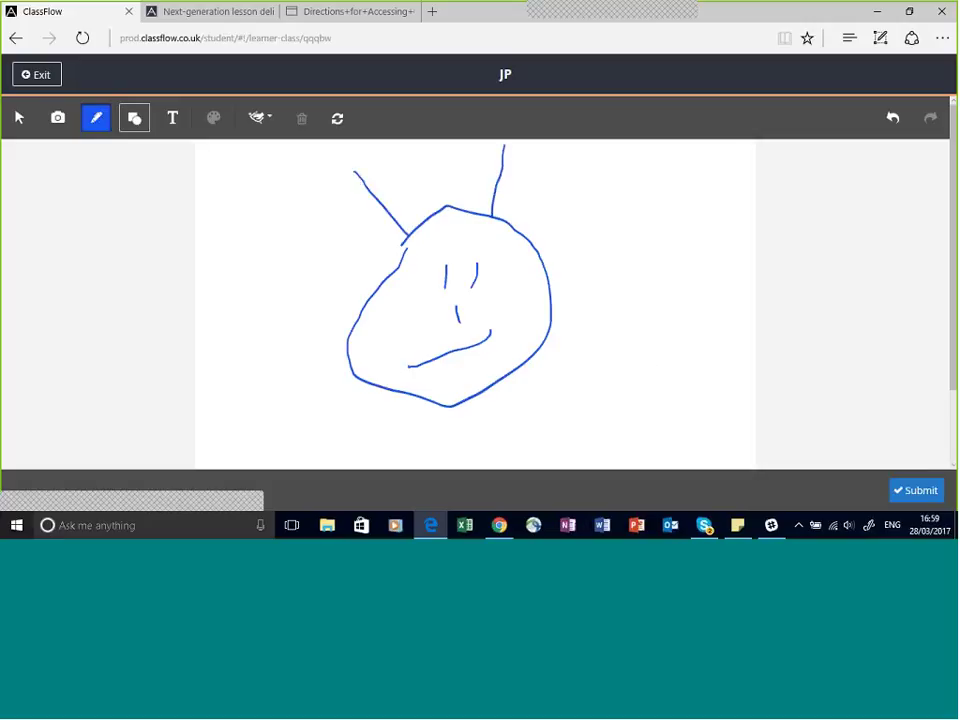
pyautogui.click(912, 490)
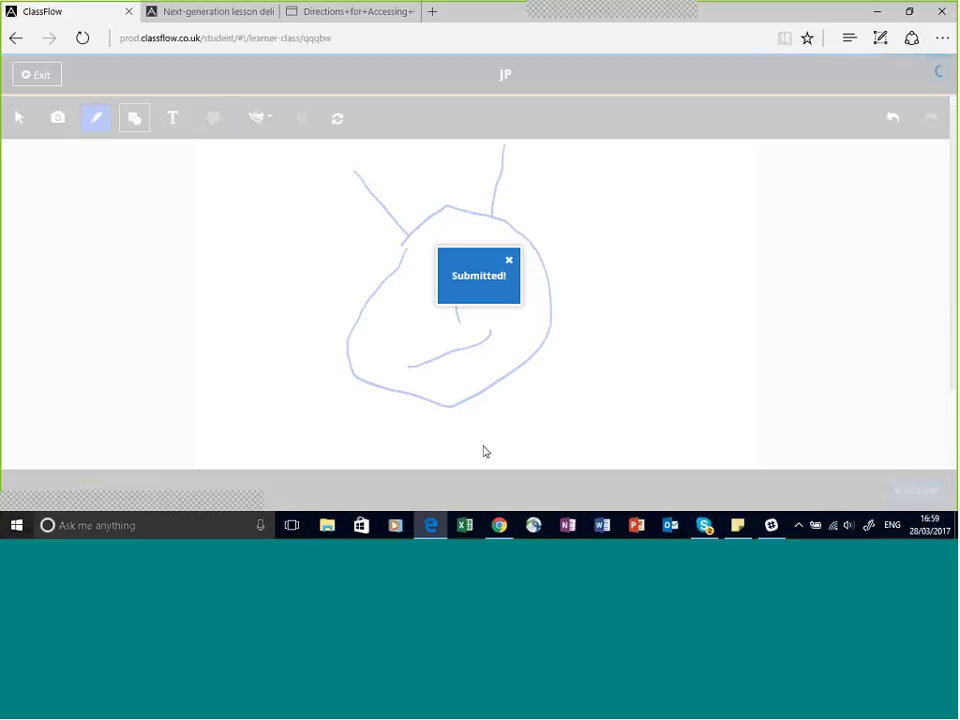
# - Back in the Presenter in Chrome, open the Creative poll results and view the submitted drawings enlarged one after another
pyautogui.hotkey('alt', 'Tab')
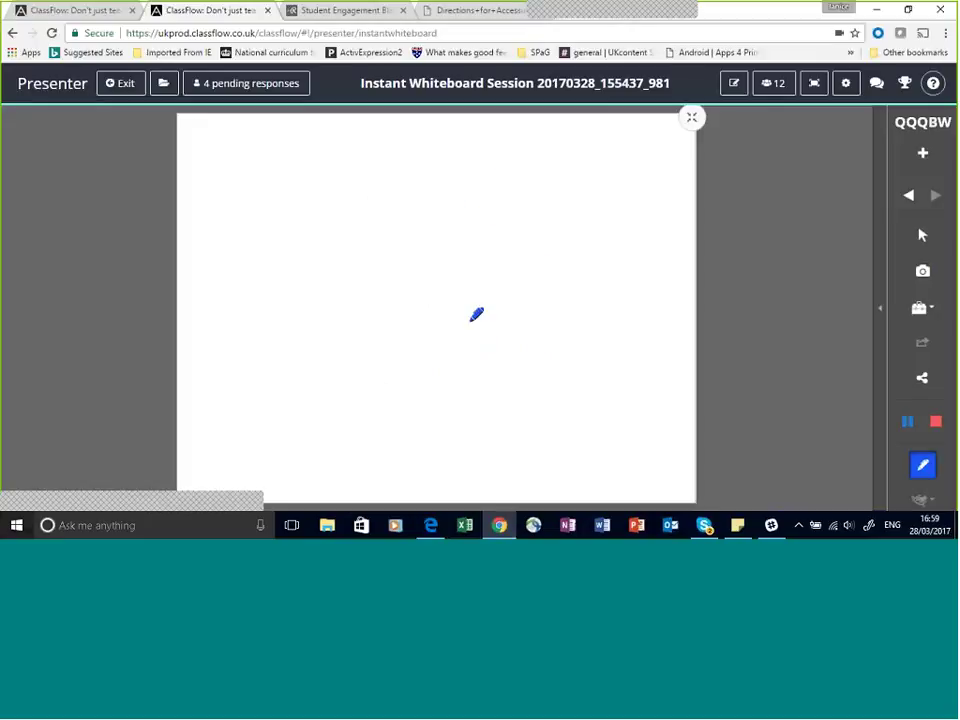
pyautogui.click(229, 91)
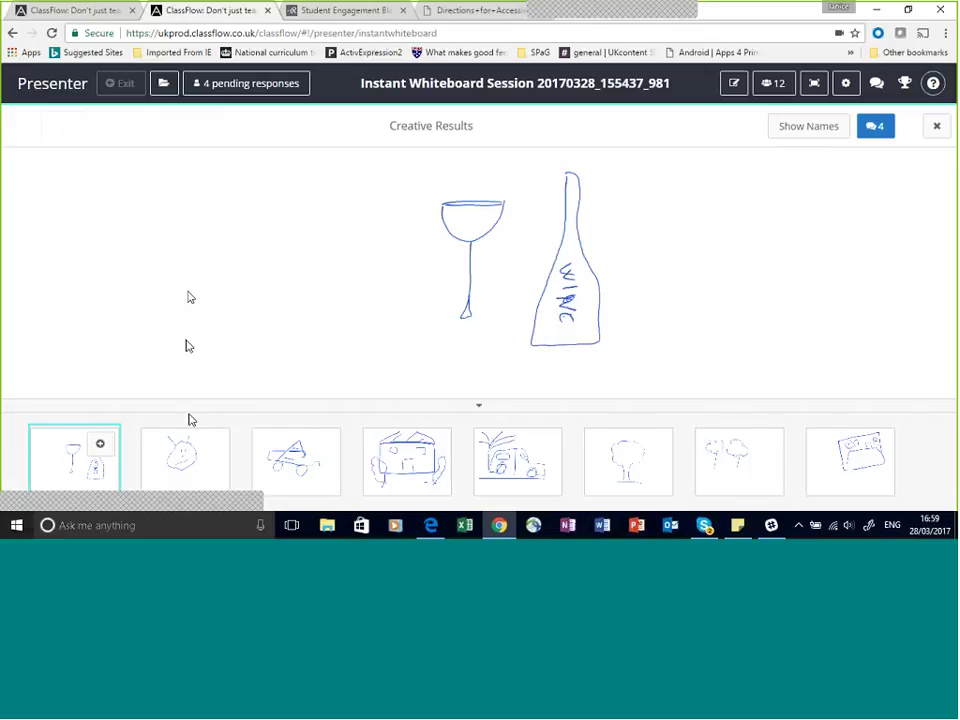
pyautogui.click(194, 466)
pyautogui.click(296, 463)
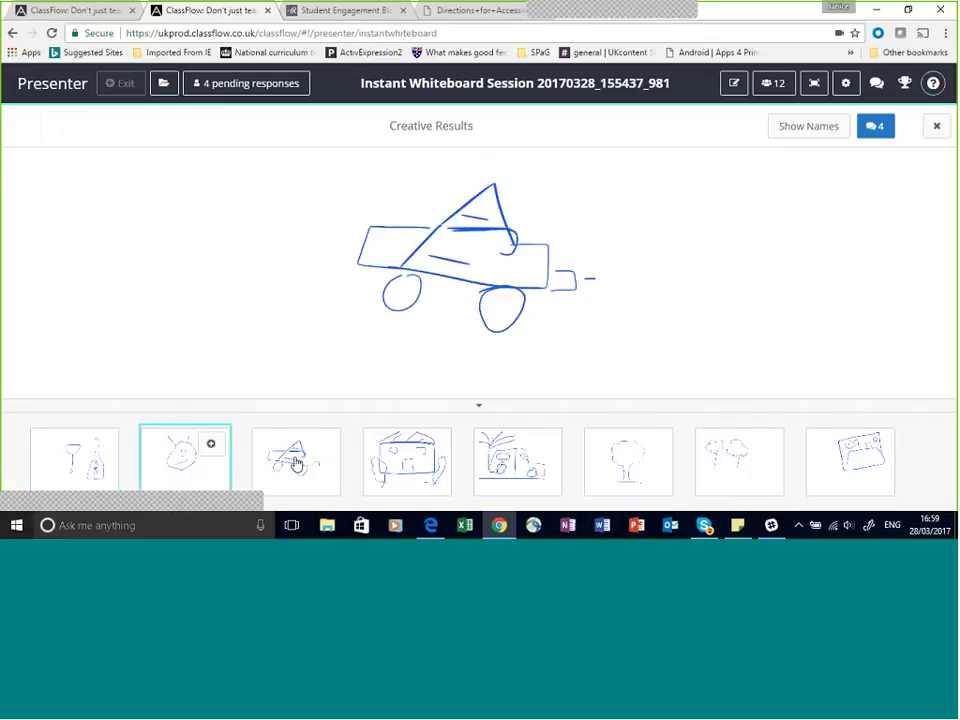
pyautogui.click(421, 471)
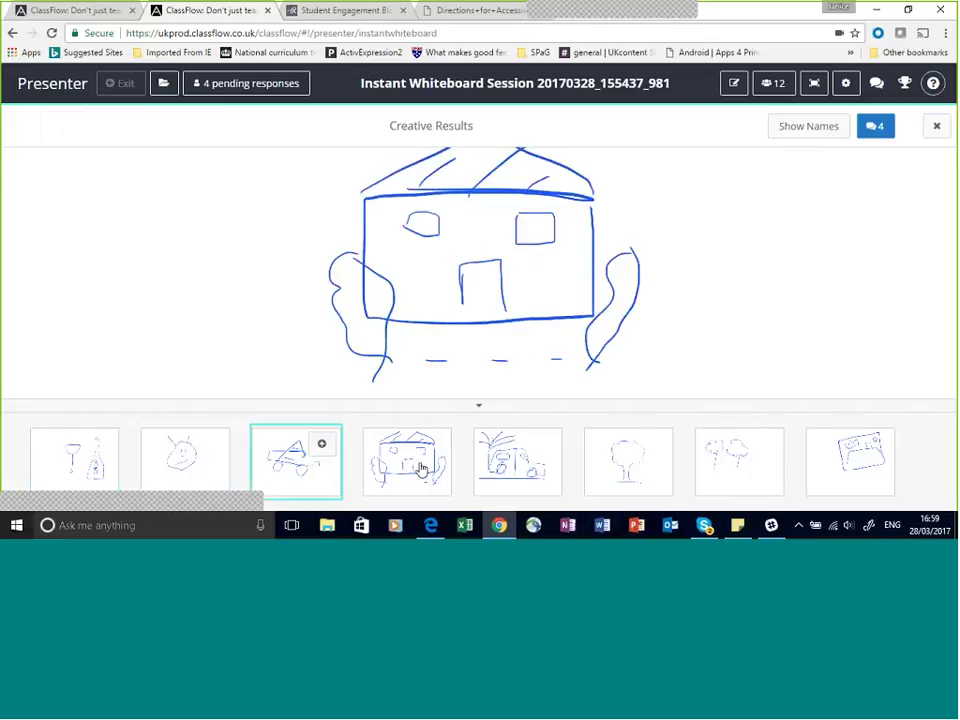
pyautogui.click(500, 474)
pyautogui.click(627, 470)
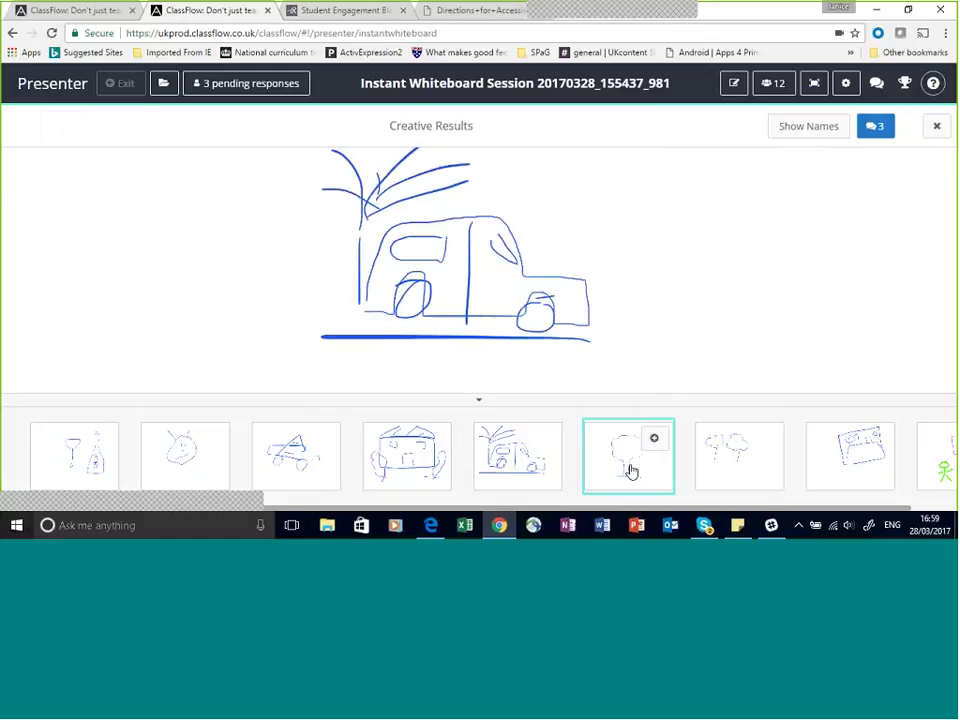
pyautogui.click(718, 476)
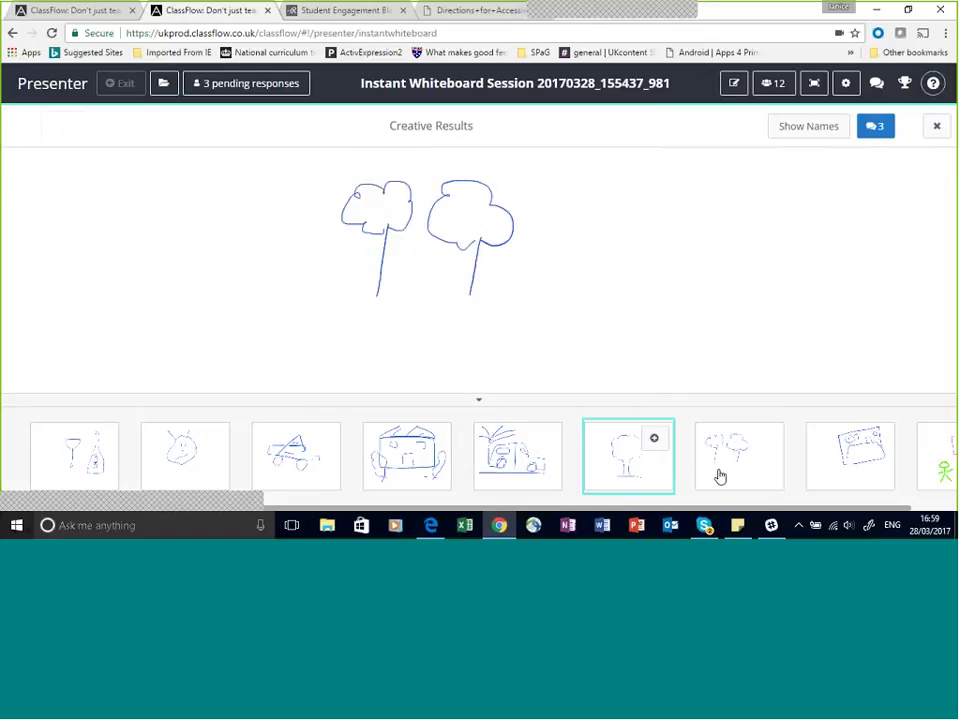
pyautogui.click(866, 469)
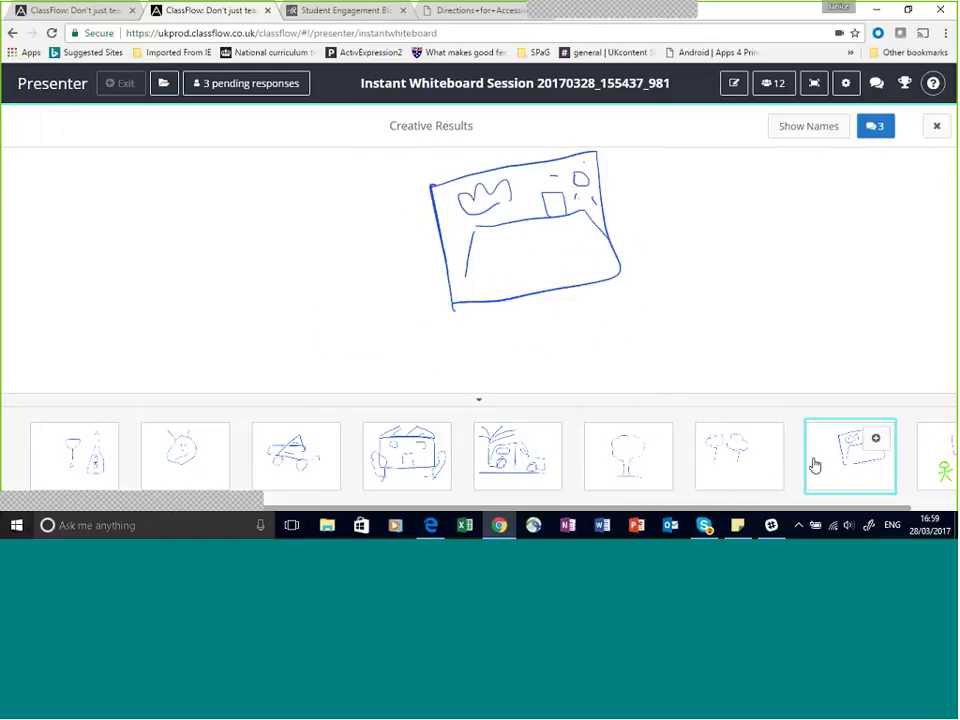
# - Add the student drawing of a vehicle beside a palm tree as a card to the current lesson, and close the results
pyautogui.click(497, 462)
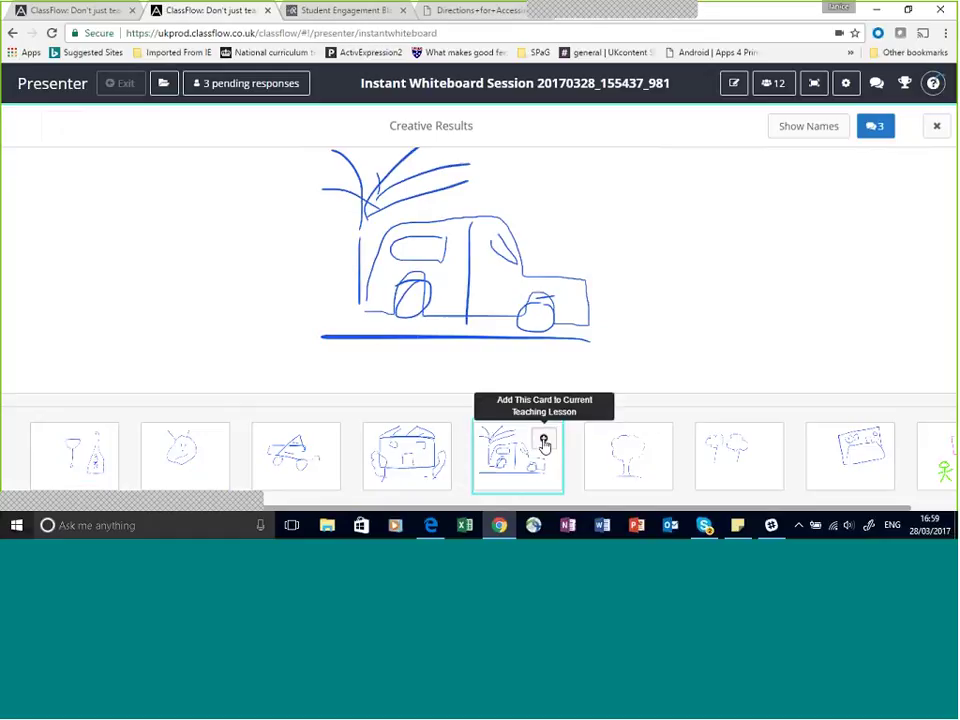
pyautogui.click(543, 442)
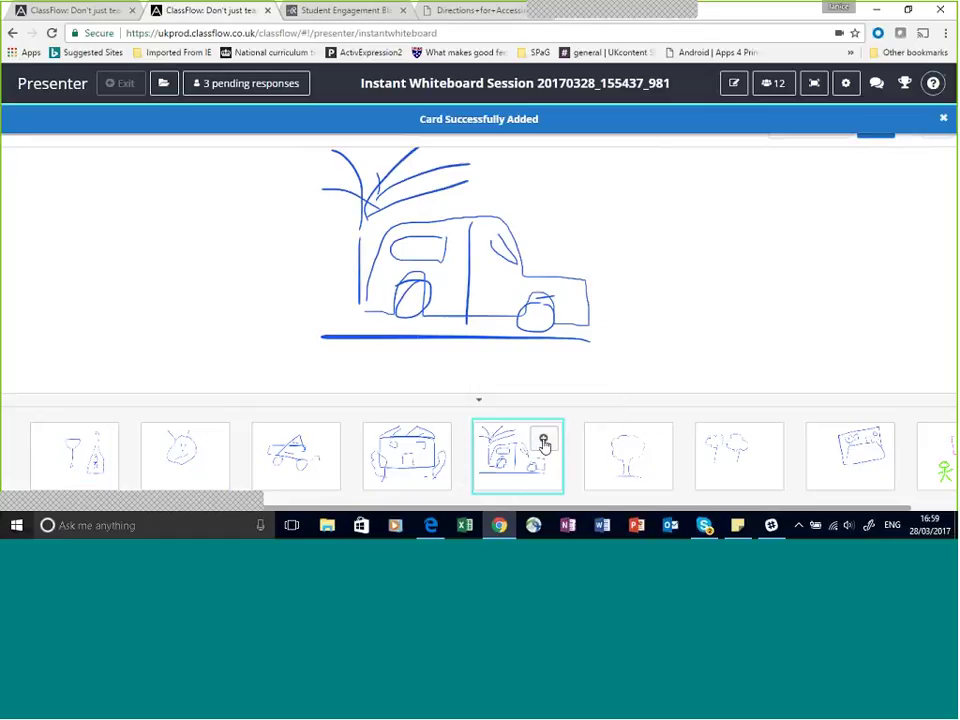
pyautogui.click(944, 121)
pyautogui.click(934, 128)
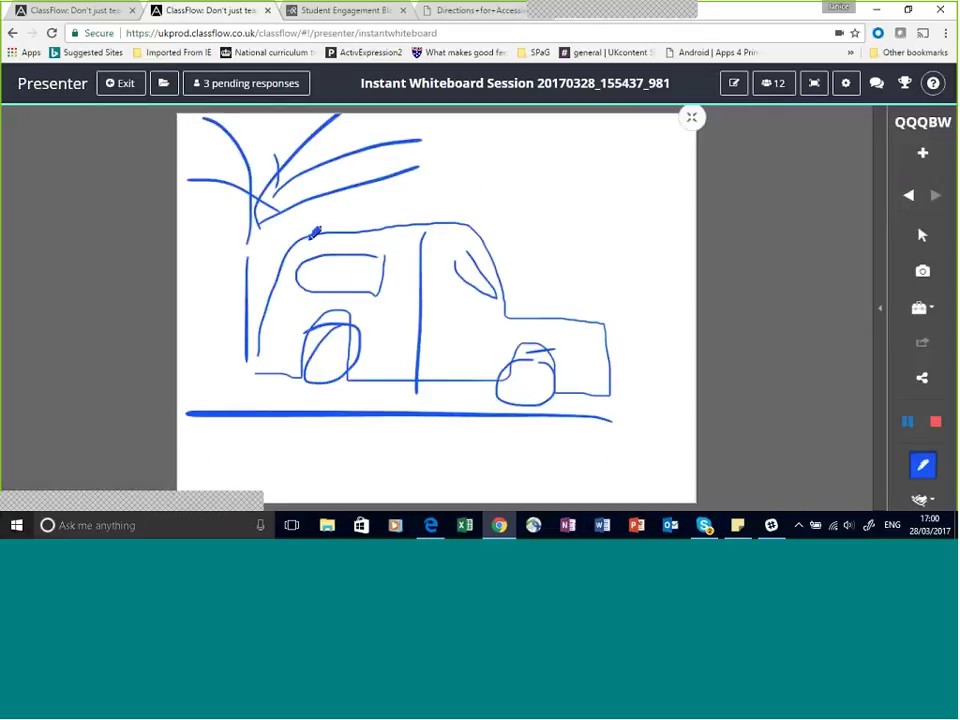
# - Stop the Creative poll and show the session's pages as thumbnails
pyautogui.click(935, 425)
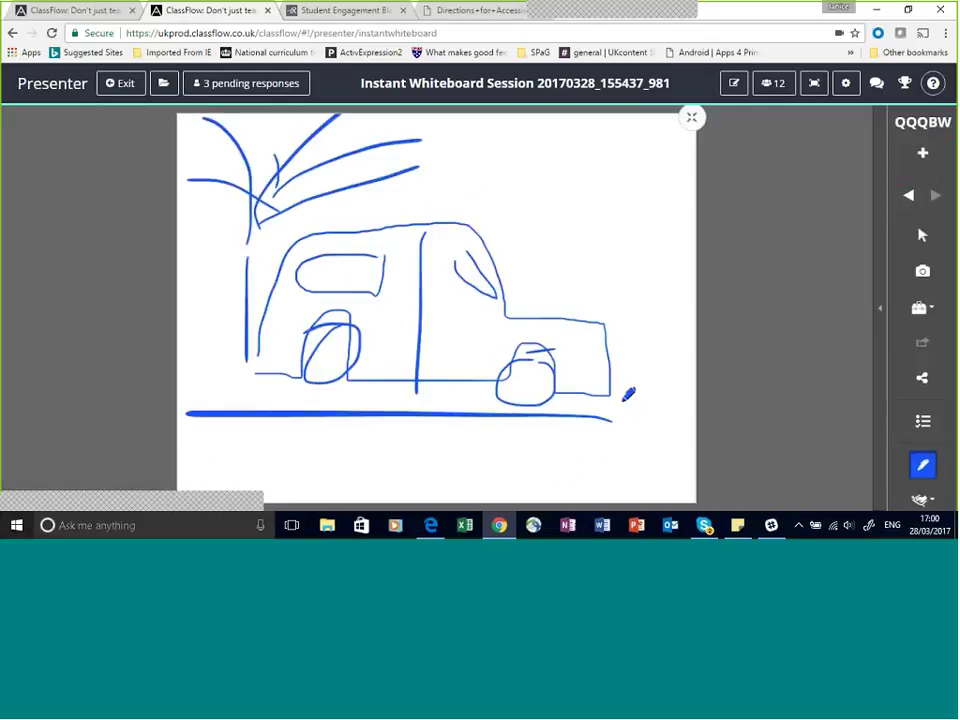
pyautogui.click(925, 424)
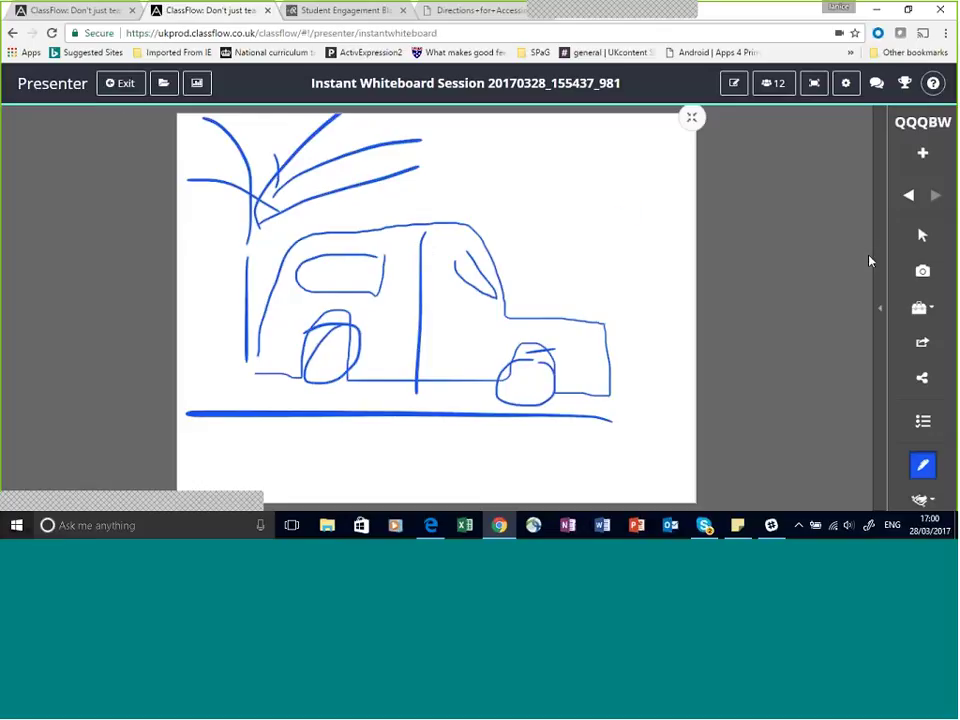
pyautogui.click(880, 307)
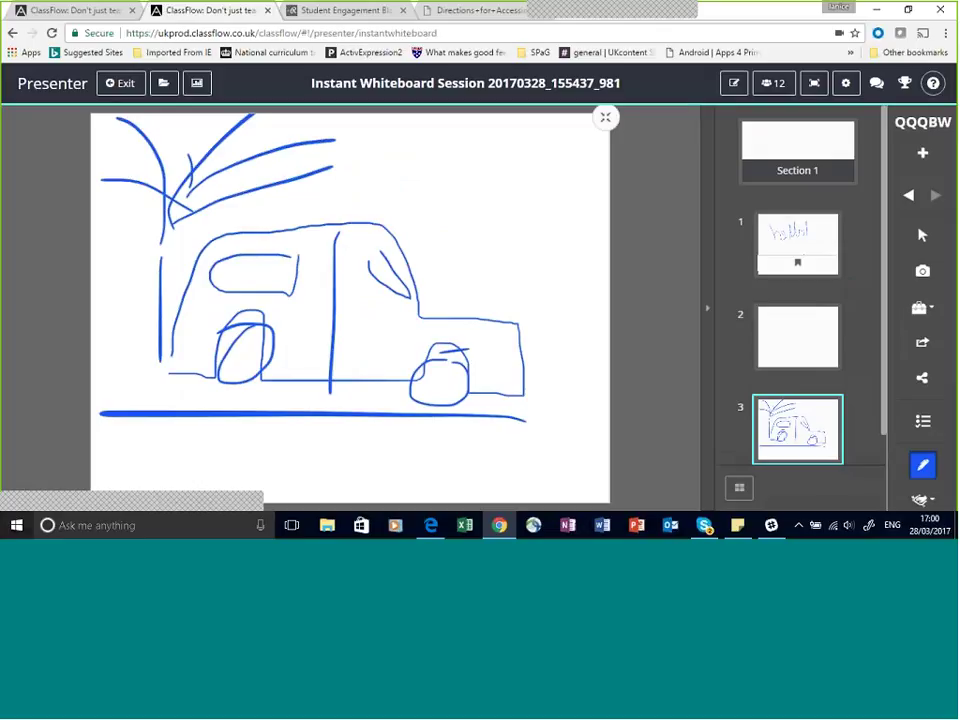
# - Leave the whiteboard session without saving and deliver the lesson "Using Technology to Increase Student Engagement - March 28th" as an Ad Hoc Session (no class)
pyautogui.click(923, 380)
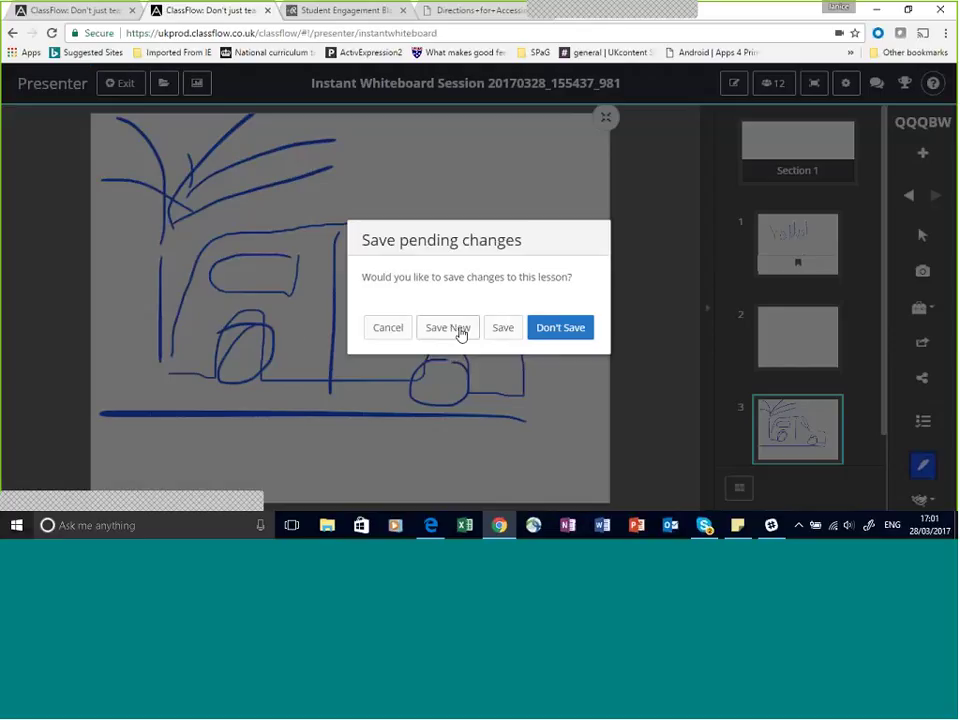
pyautogui.click(543, 330)
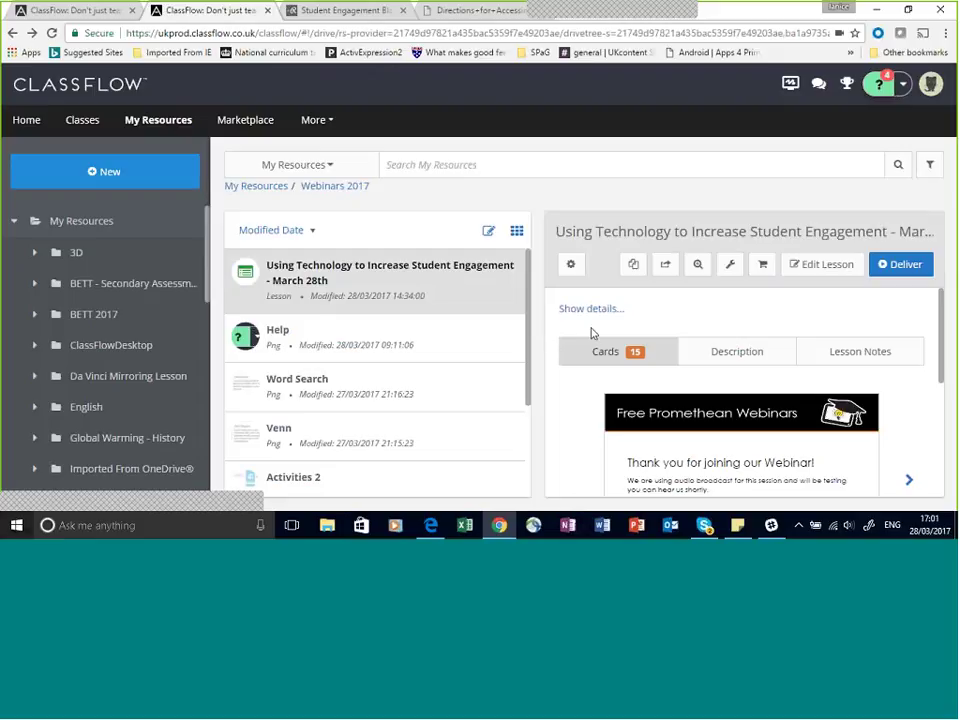
pyautogui.click(893, 266)
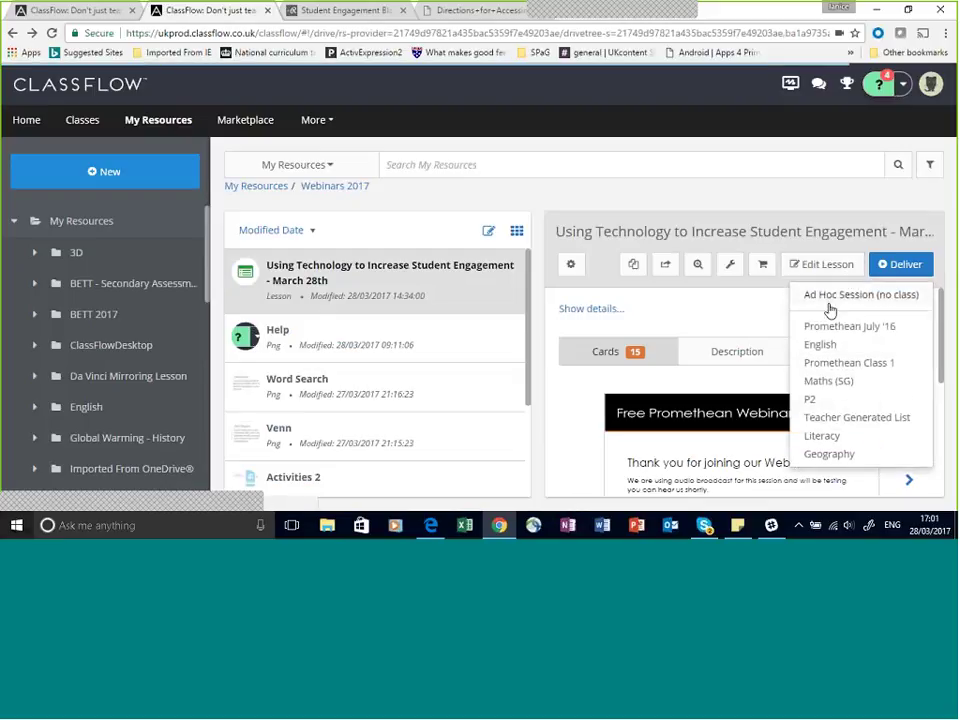
pyautogui.click(829, 302)
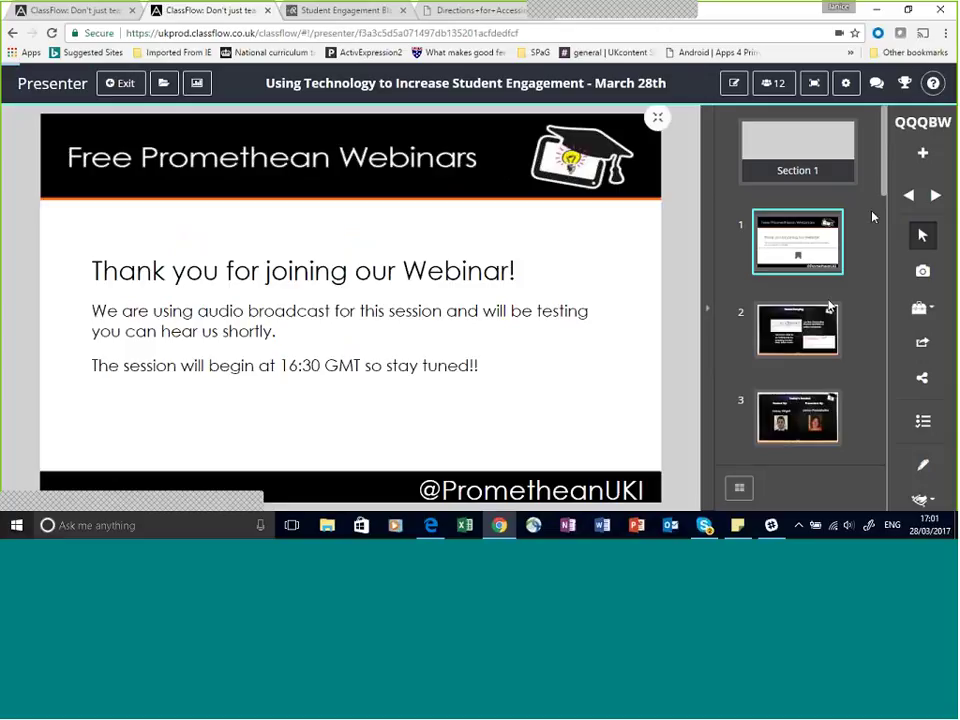
# - Show the lesson's Sequencing activity card and send it to the students as a Creative poll
pyautogui.moveTo(883, 190); pyautogui.dragTo(895, 330)
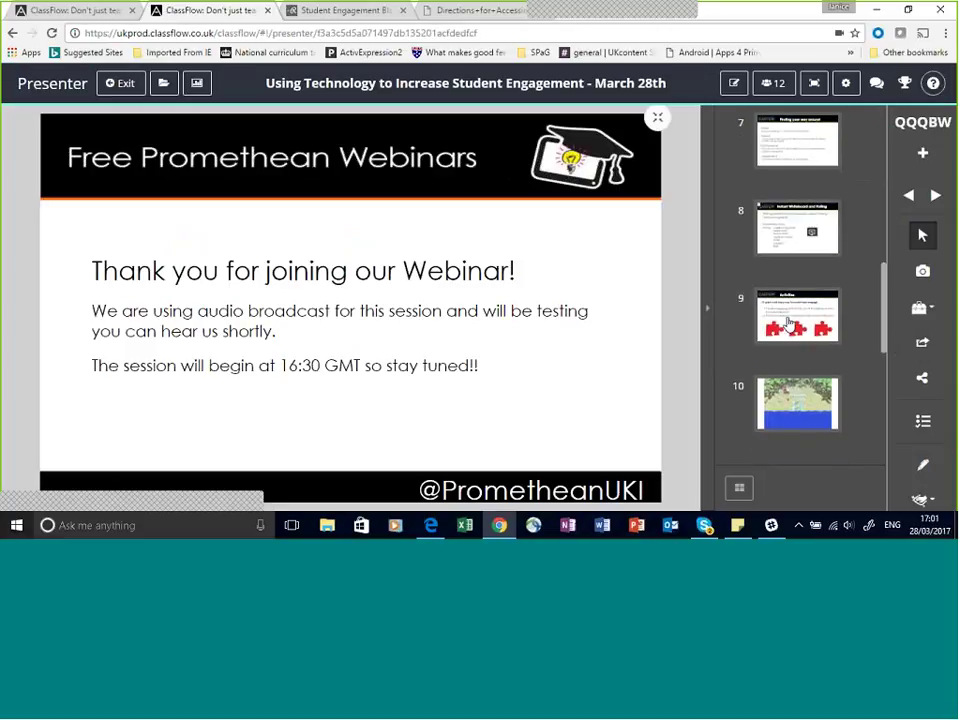
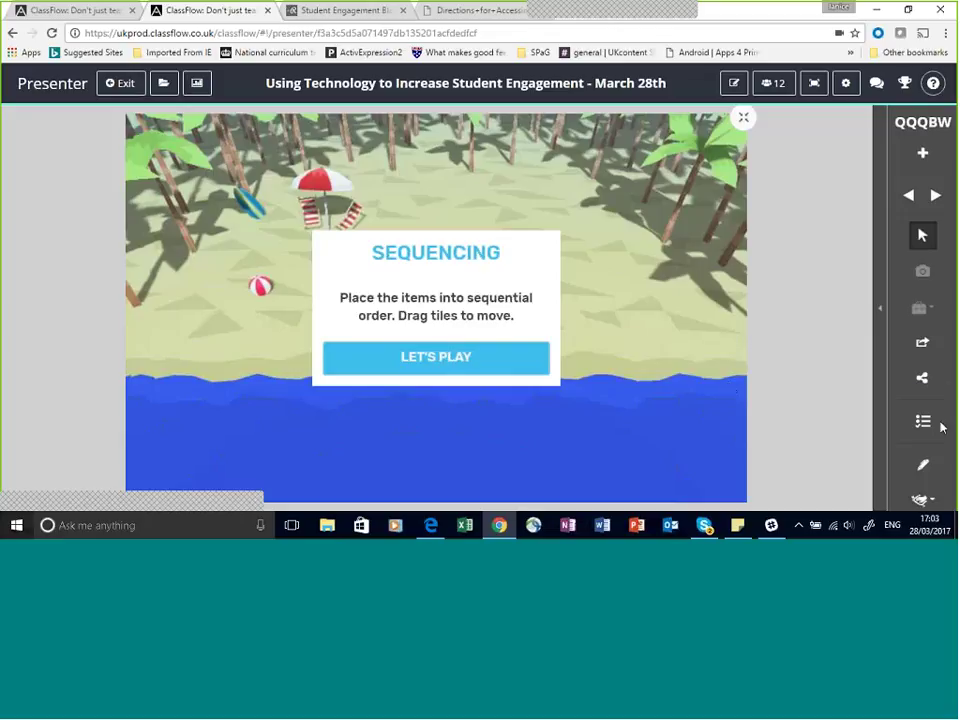
pyautogui.click(923, 425)
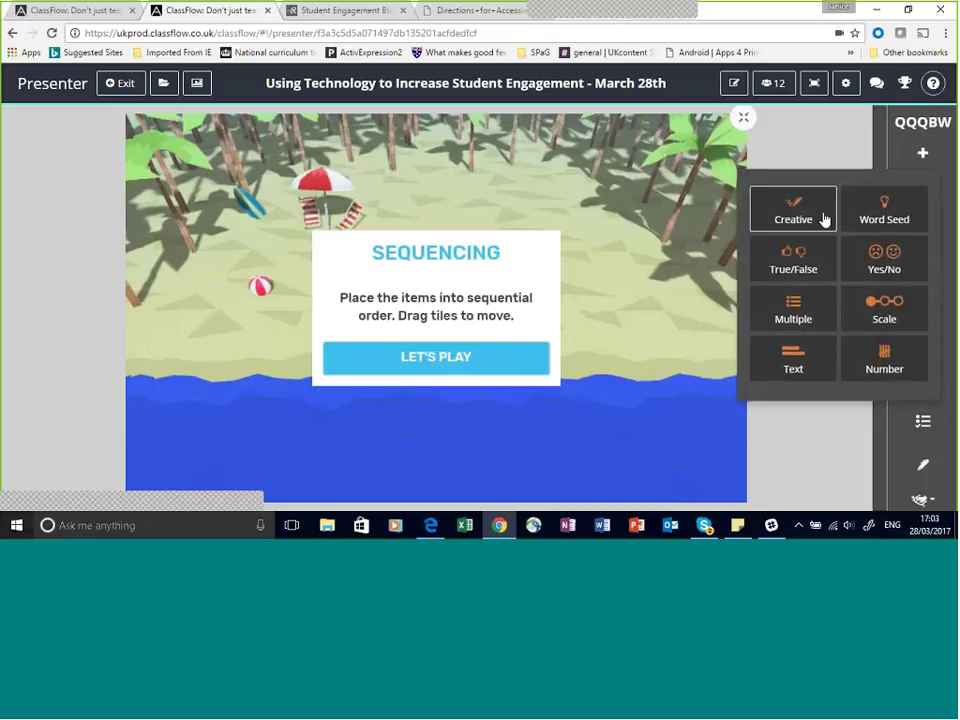
pyautogui.click(817, 208)
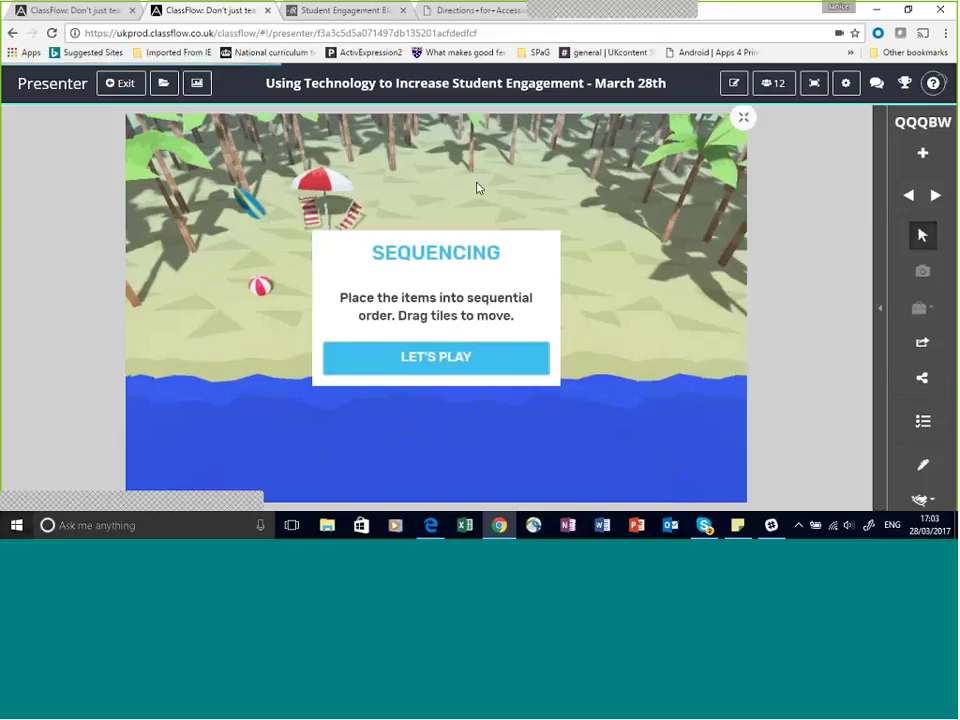
# - In the student view in Edge, start the Sequencing activity and place 78, 67 and 45 in slots 1 to 3, trying 15 in slot 3
pyautogui.click(432, 526)
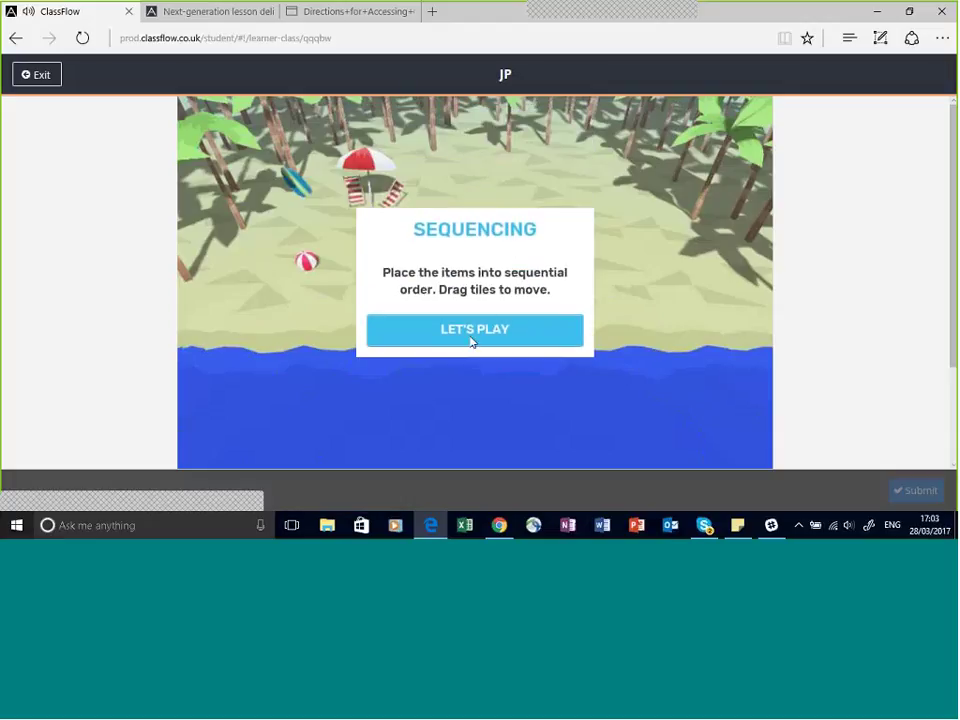
pyautogui.click(471, 340)
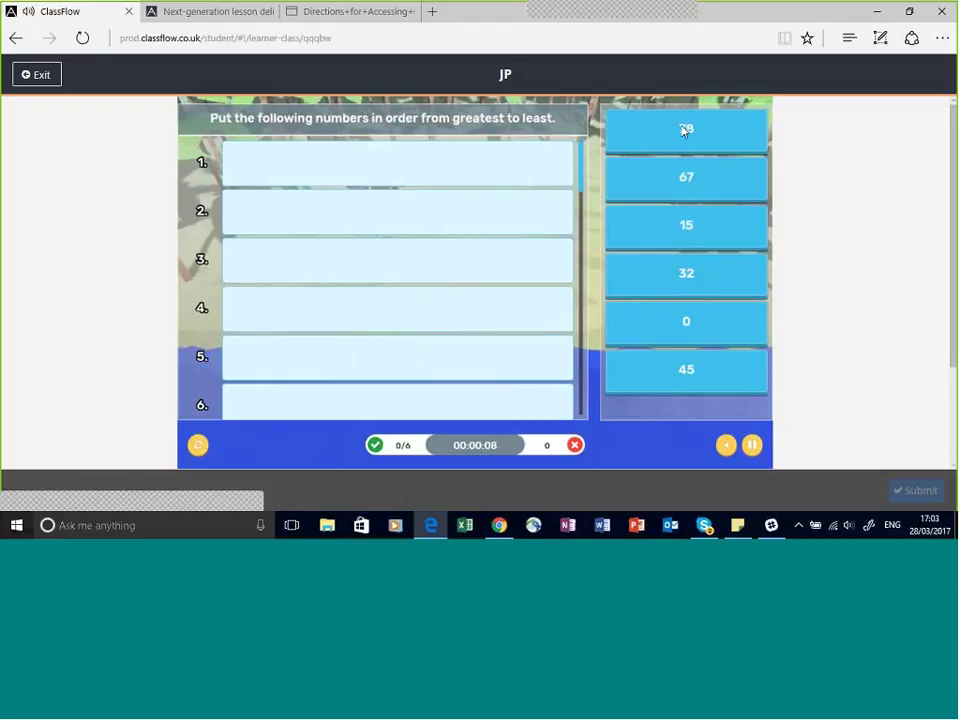
pyautogui.moveTo(683, 130); pyautogui.dragTo(476, 162)
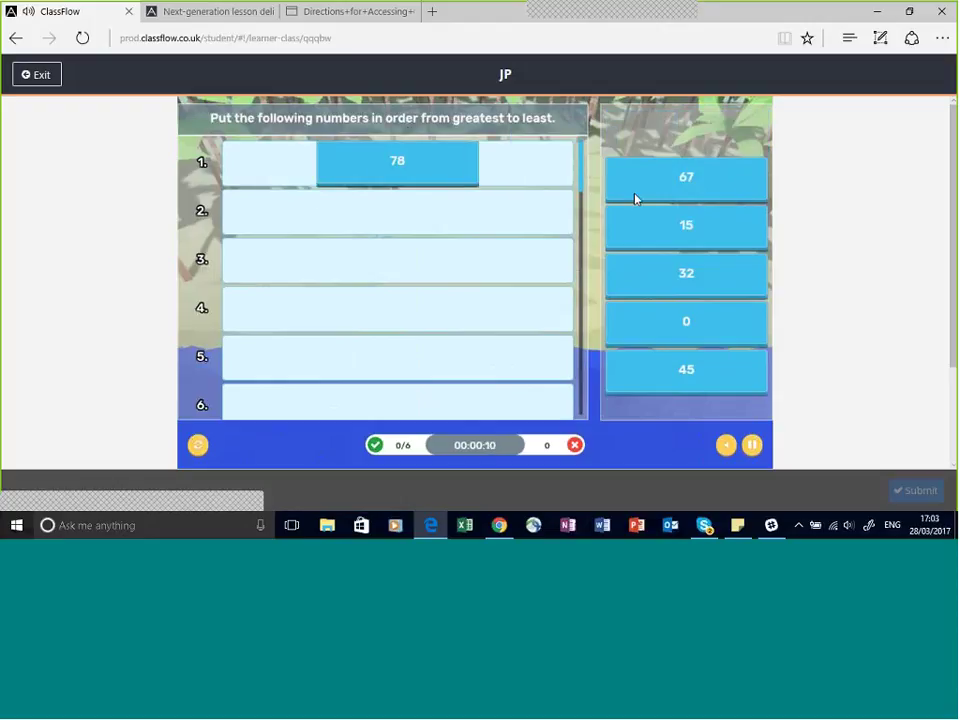
pyautogui.moveTo(700, 135); pyautogui.dragTo(480, 220)
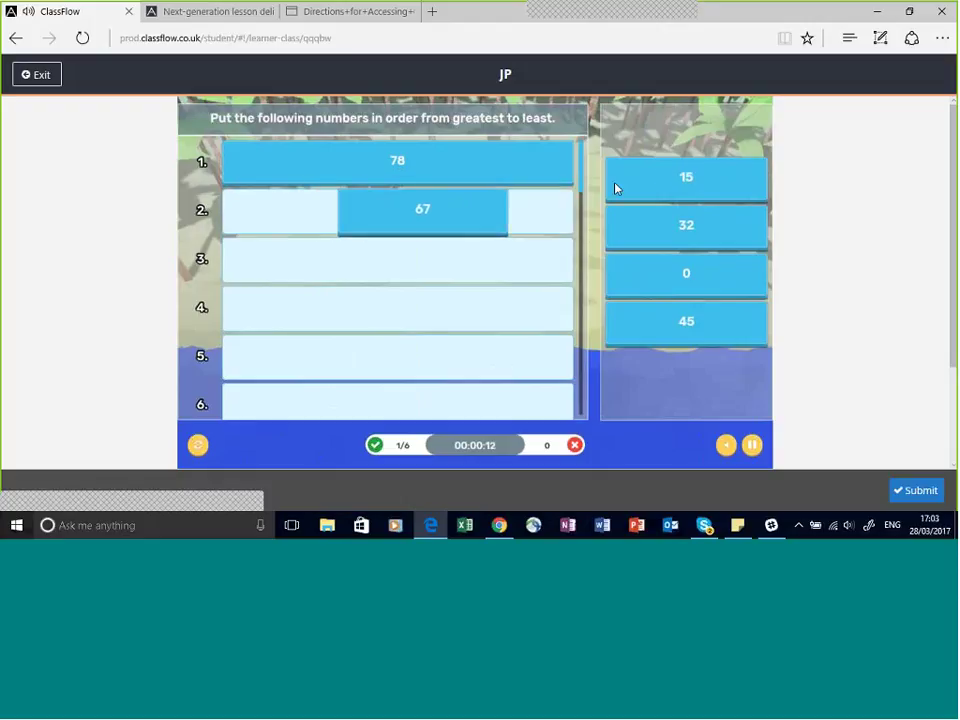
pyautogui.moveTo(629, 157); pyautogui.dragTo(420, 266)
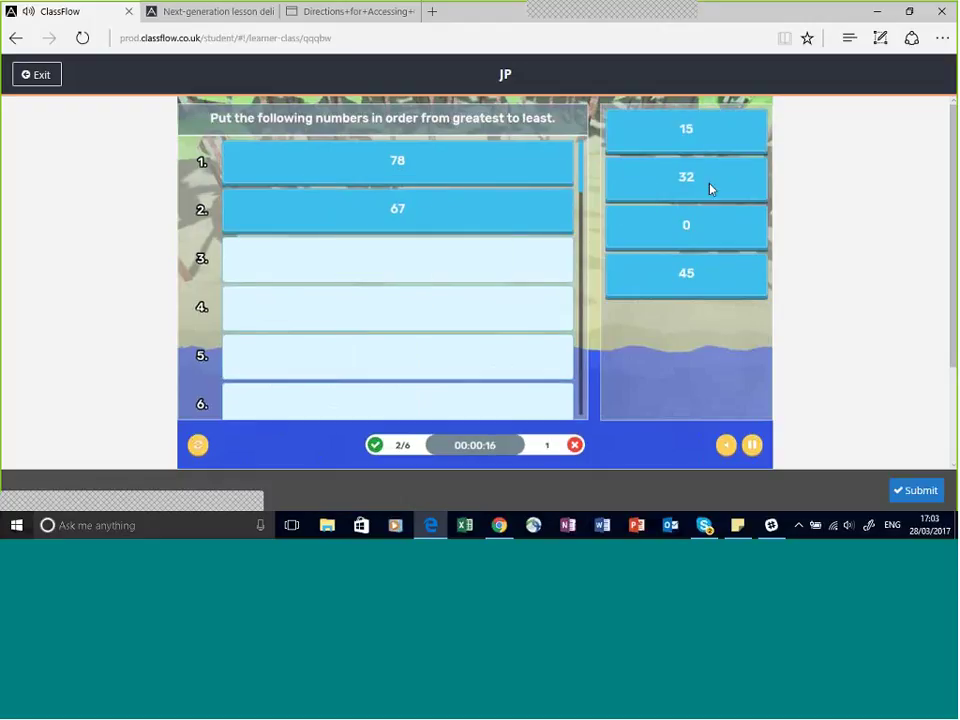
pyautogui.moveTo(709, 186)
pyautogui.mouseDown()
pyautogui.moveTo(684, 191)
pyautogui.moveTo(690, 186)
pyautogui.mouseUp()
pyautogui.moveTo(686, 273); pyautogui.dragTo(369, 281)
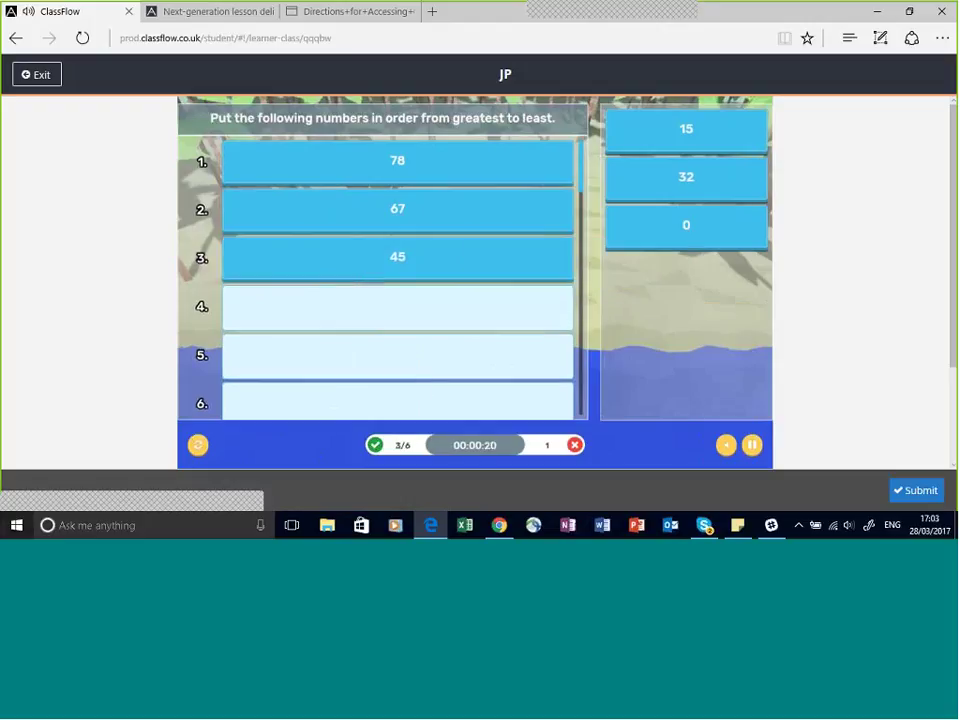
# - Back in Chrome, exit the lesson to My Resources and create a new Flash Cards activity
pyautogui.click(509, 528)
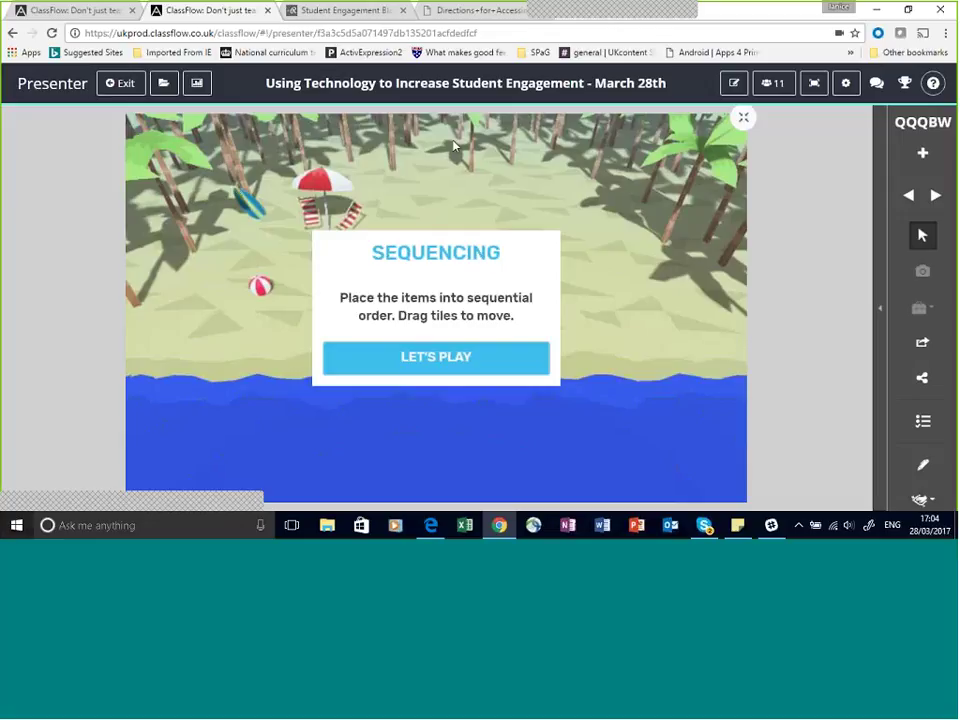
pyautogui.click(120, 86)
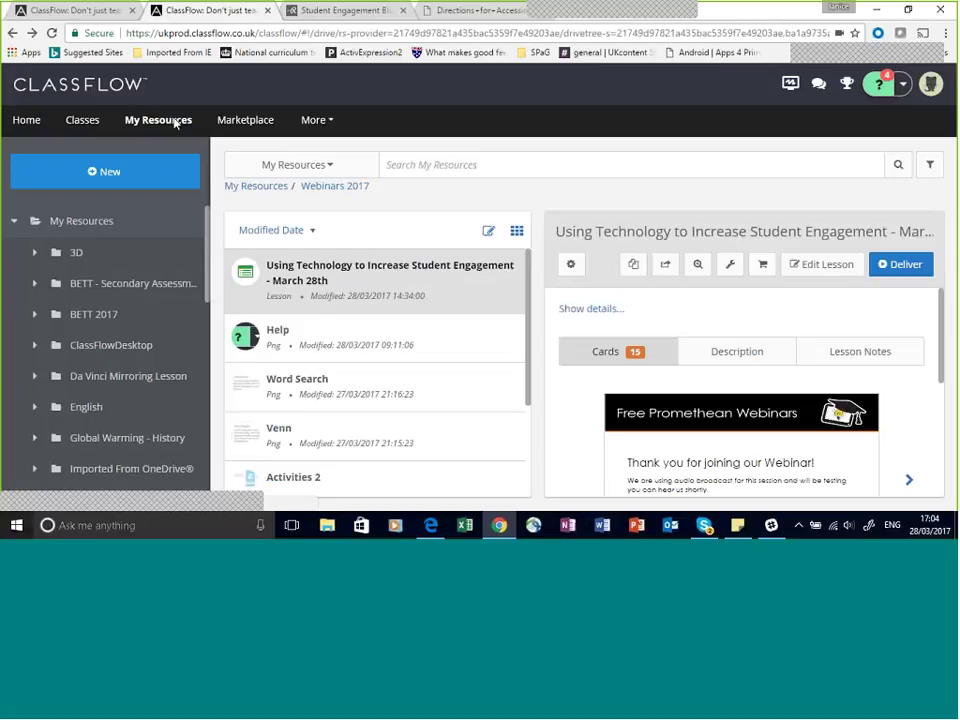
pyautogui.click(118, 177)
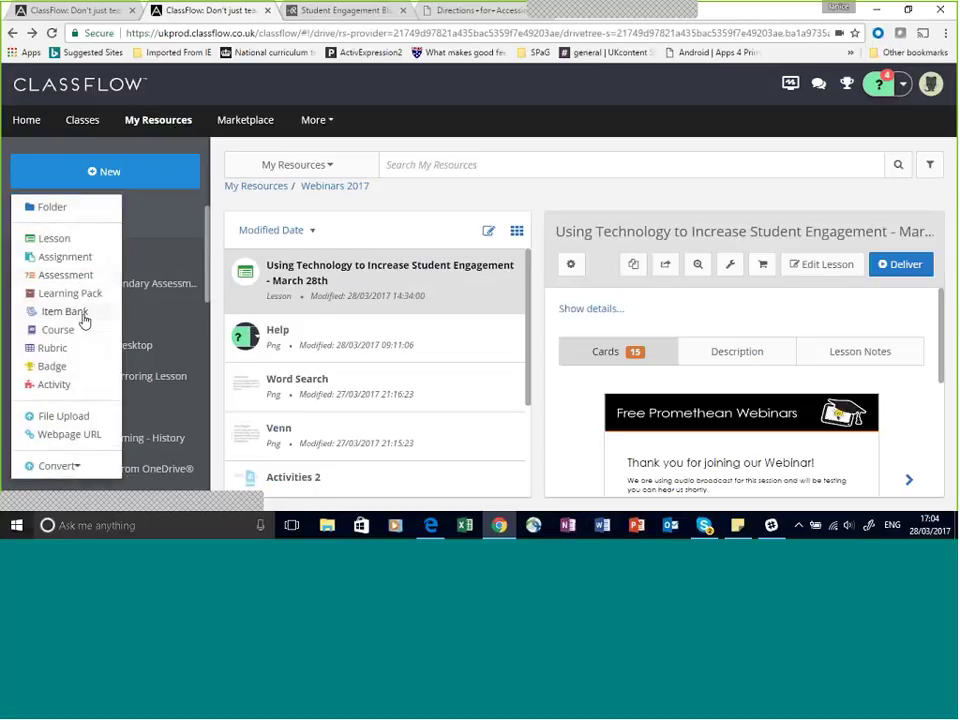
pyautogui.click(66, 391)
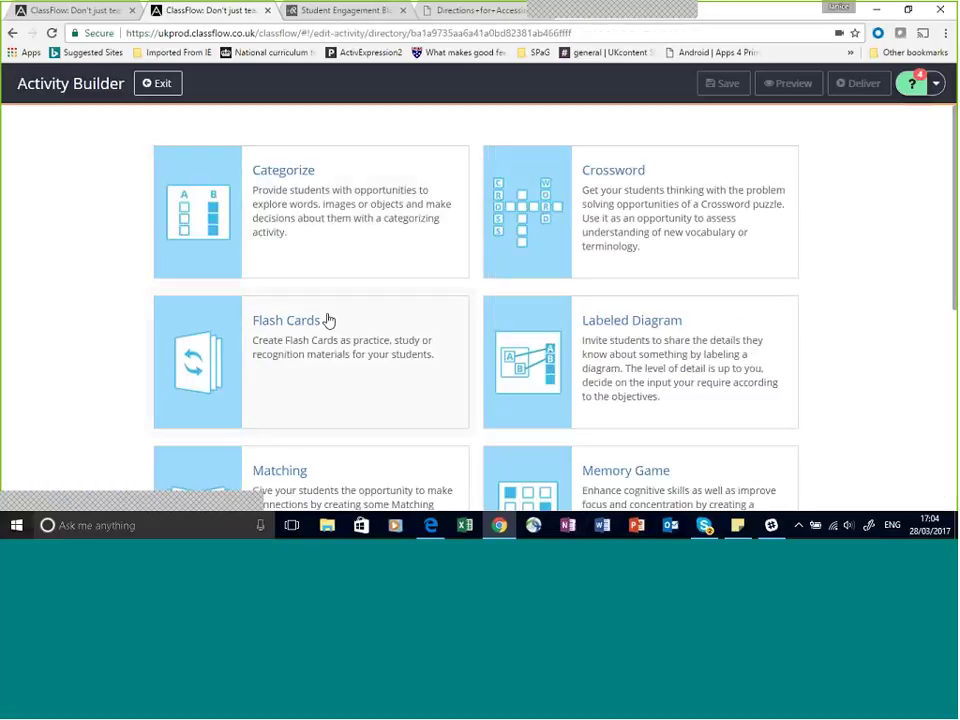
pyautogui.click(328, 320)
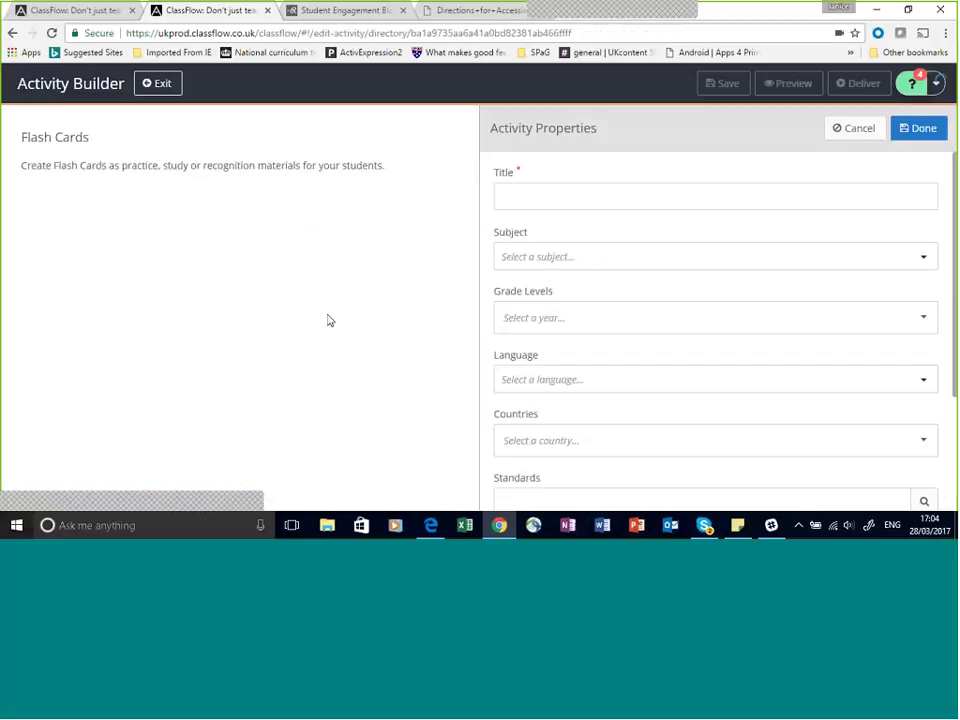
# - Title the activity "2 Times Tables" and confirm its properties
pyautogui.click(531, 194)
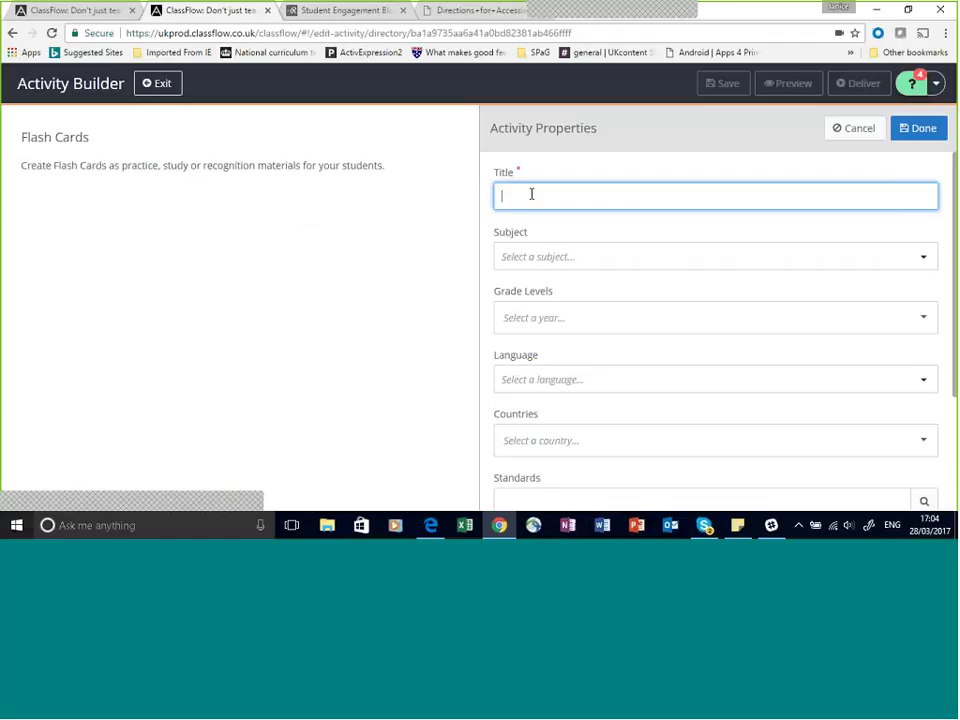
pyautogui.write('2 Times')
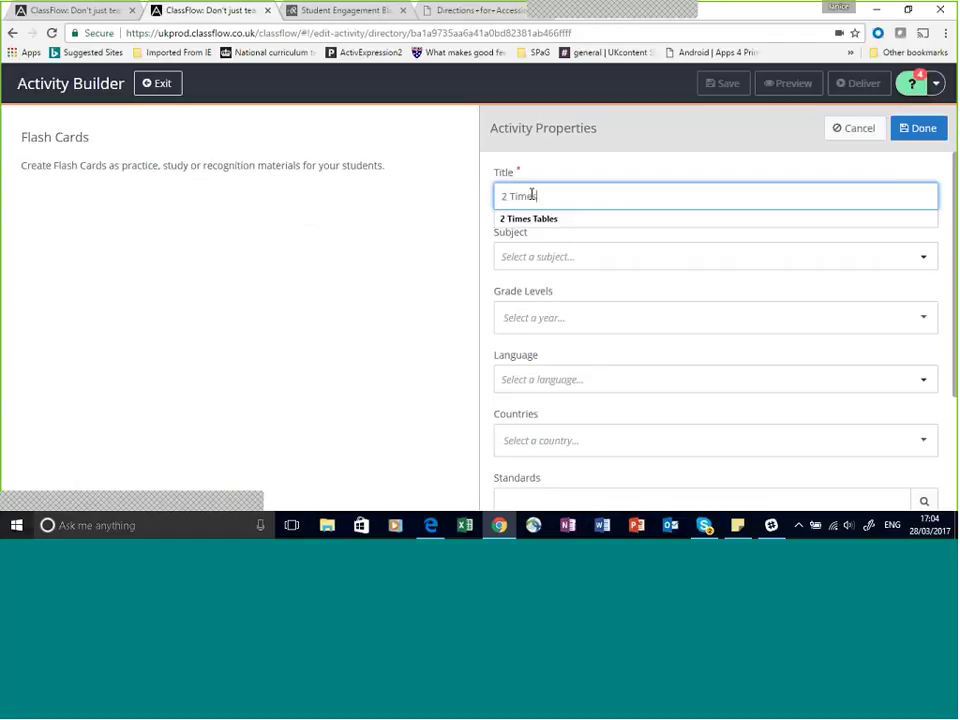
pyautogui.click(561, 220)
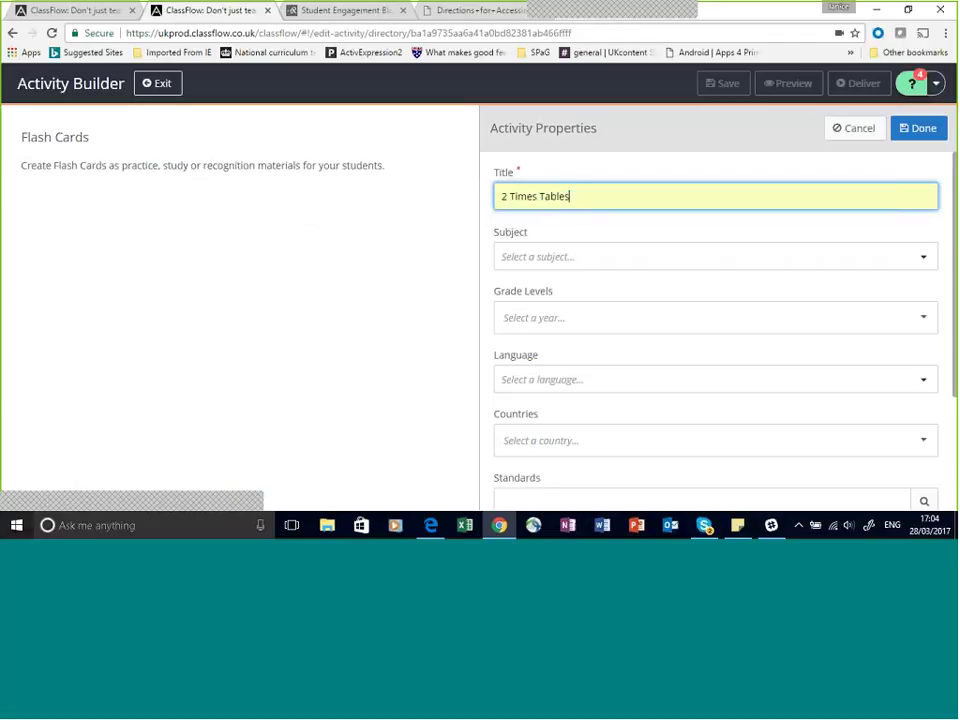
pyautogui.click(917, 130)
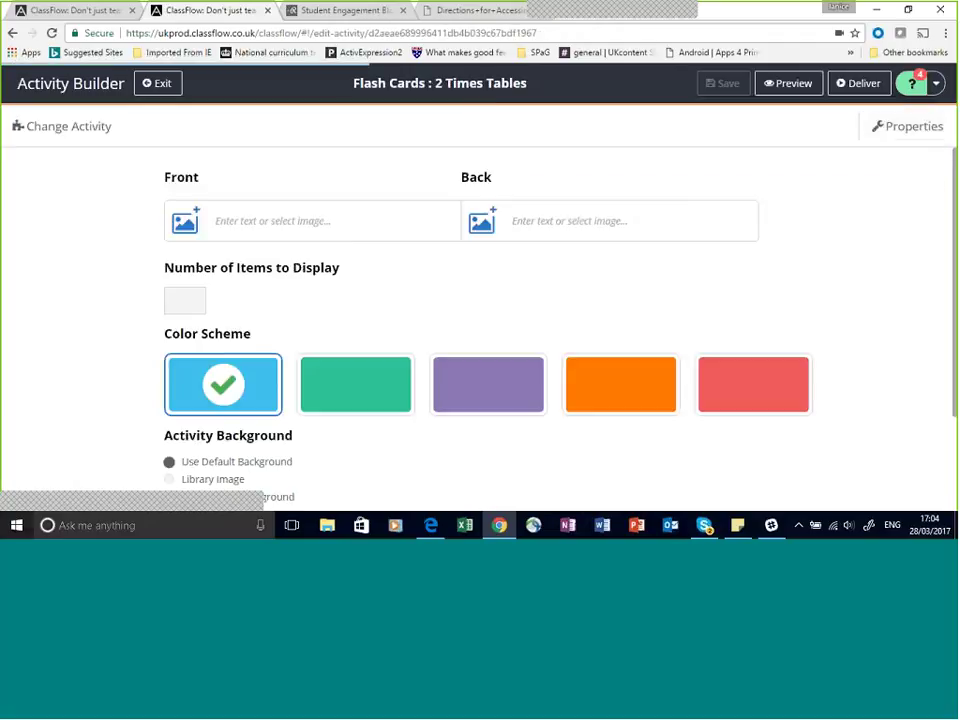
# - Fill in the first flash card with 2x4 on the front and 8 on the back
pyautogui.click(259, 220)
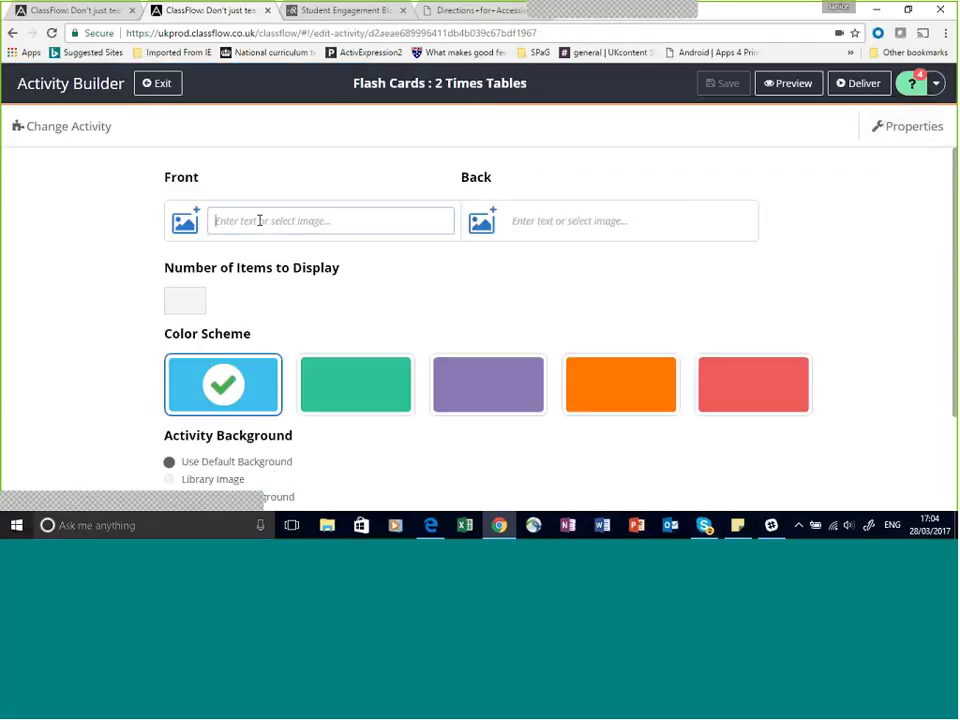
pyautogui.write('2x')
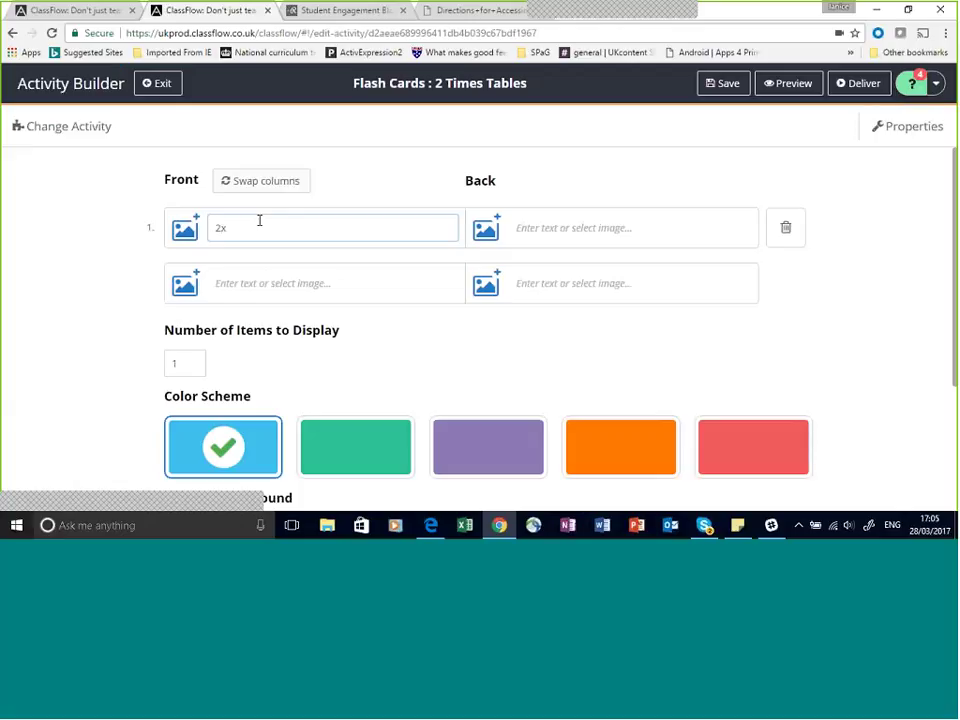
pyautogui.write('4')
pyautogui.click(546, 232)
pyautogui.write('8')
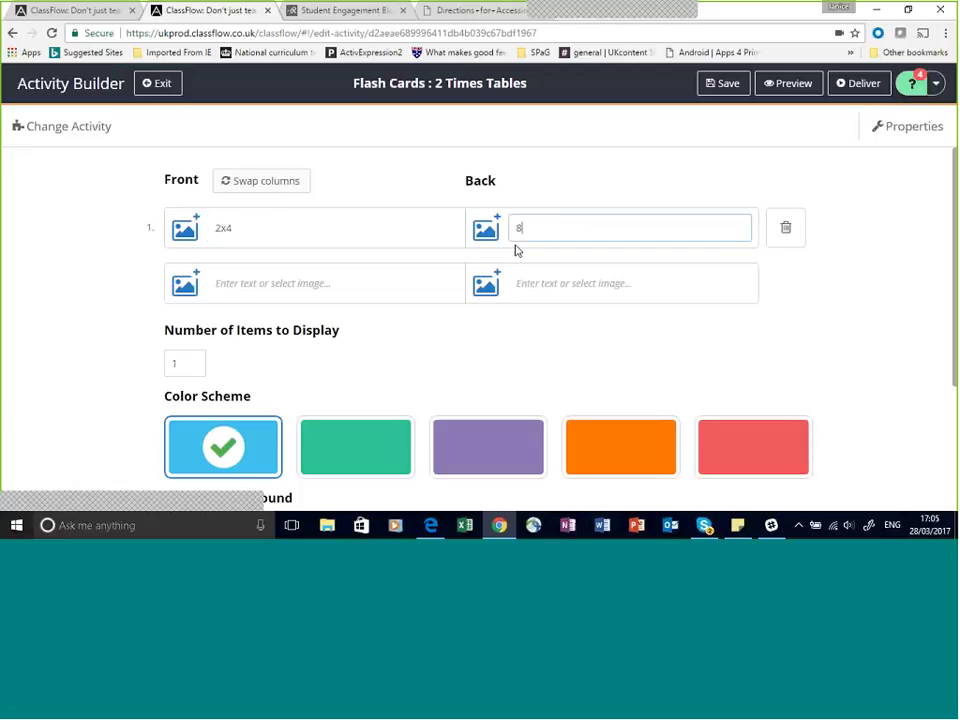
# - Add a second flash card with 2x6 on the front and 12 on the back
pyautogui.click(403, 281)
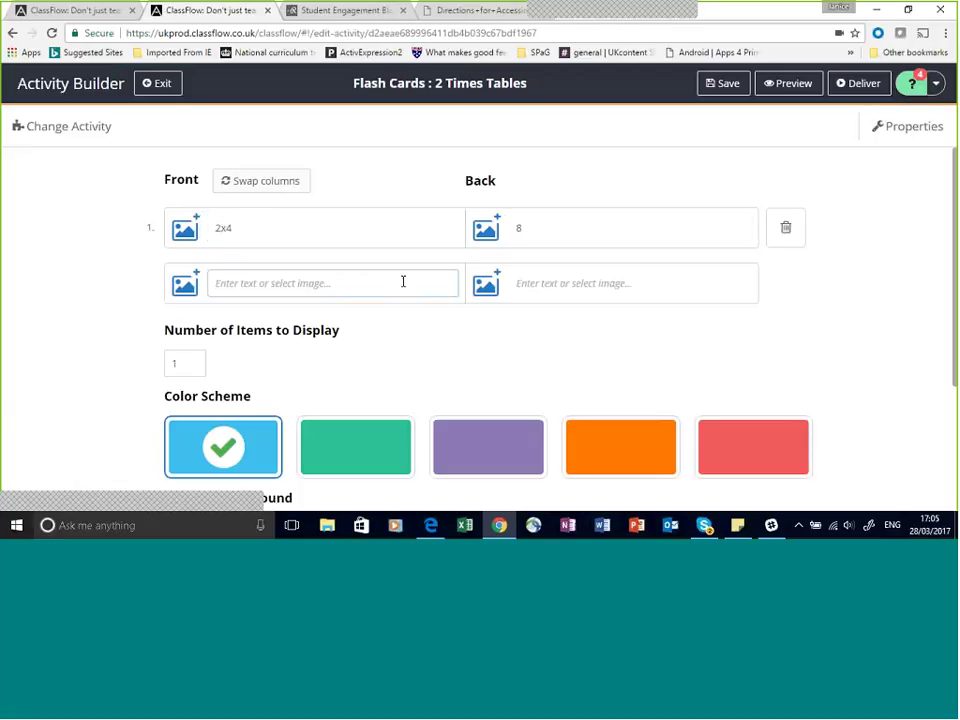
pyautogui.write('2')
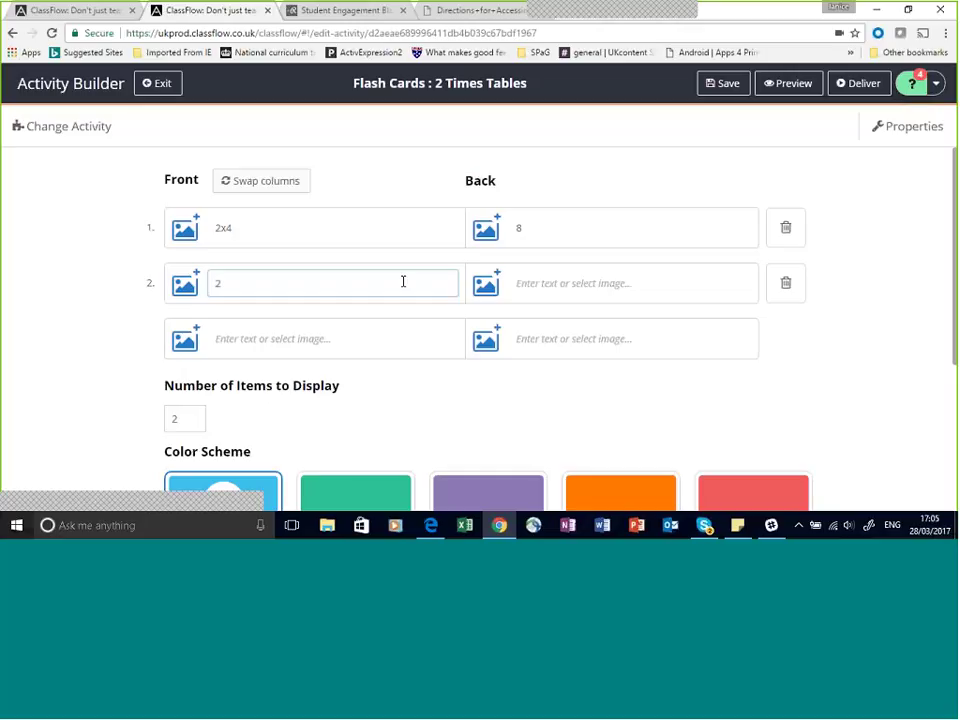
pyautogui.write('x6')
pyautogui.click(544, 288)
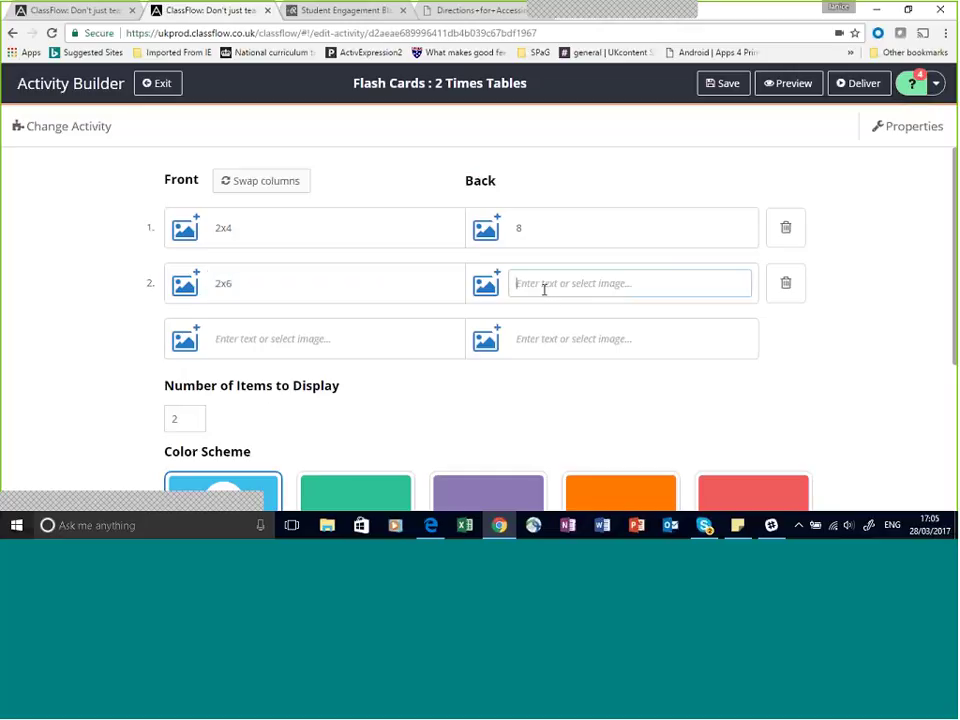
pyautogui.write('12')
# - Add a third flash card with 2x8 on the front and 16 on the back
pyautogui.click(387, 347)
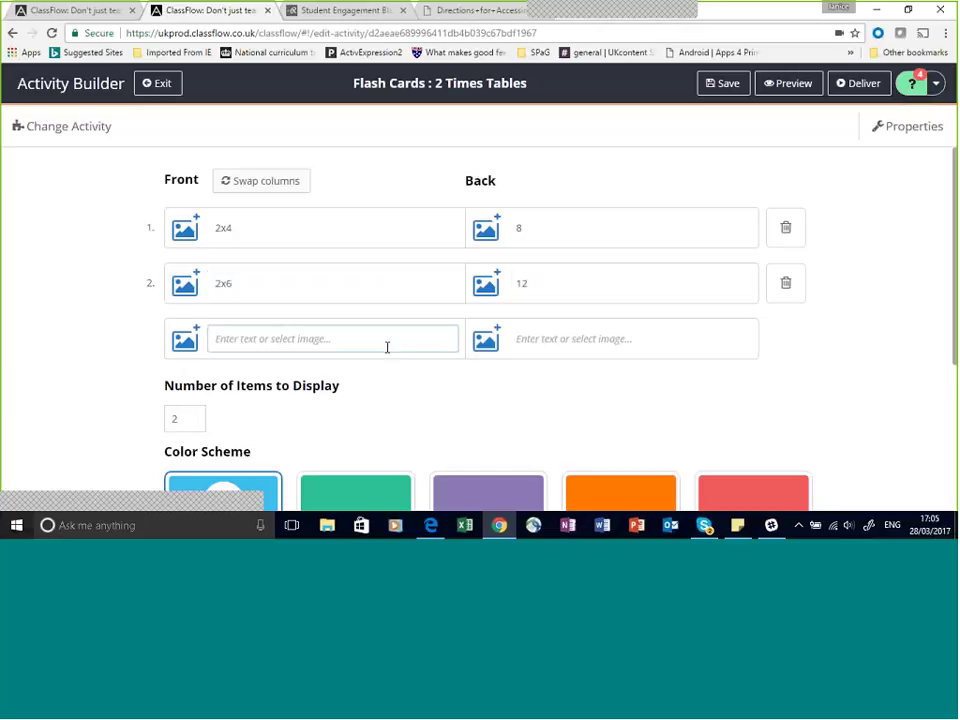
pyautogui.write('2')
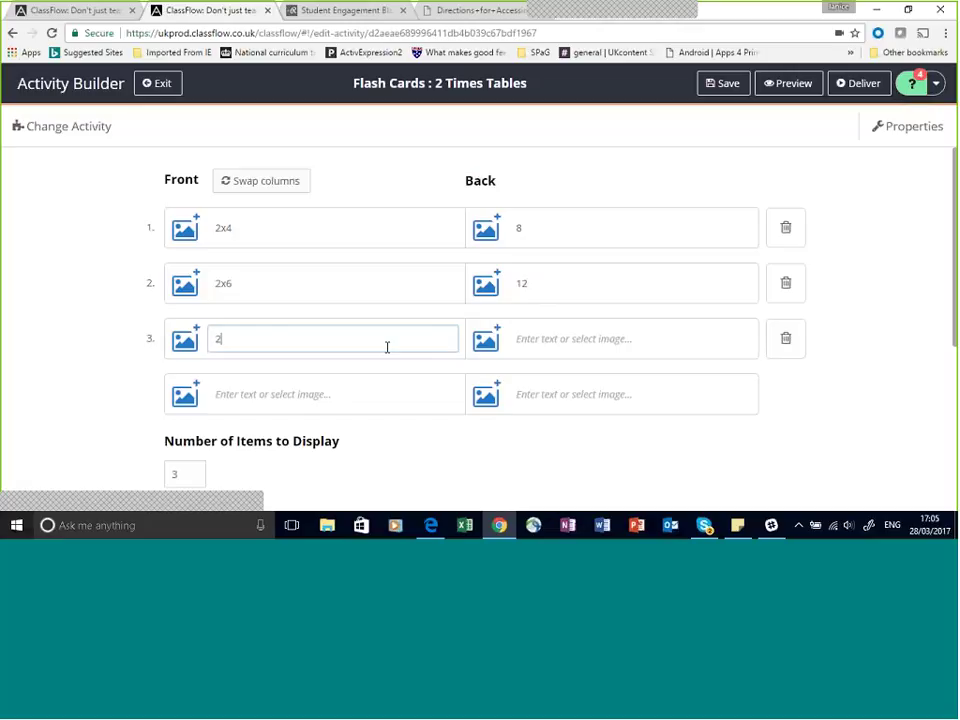
pyautogui.write('x8')
pyautogui.click(551, 343)
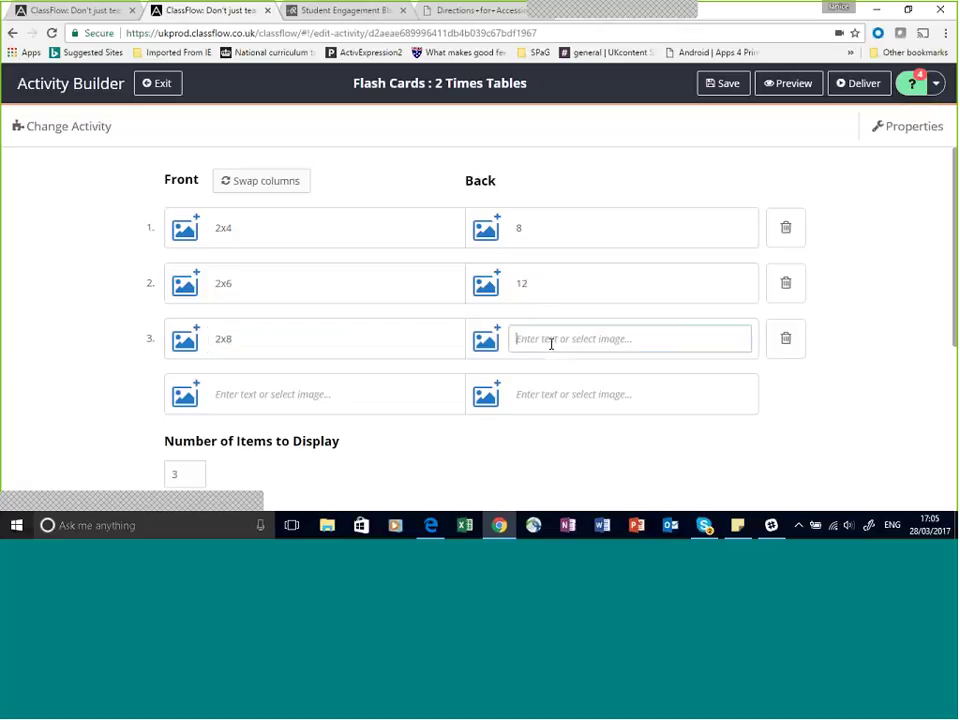
pyautogui.write('16')
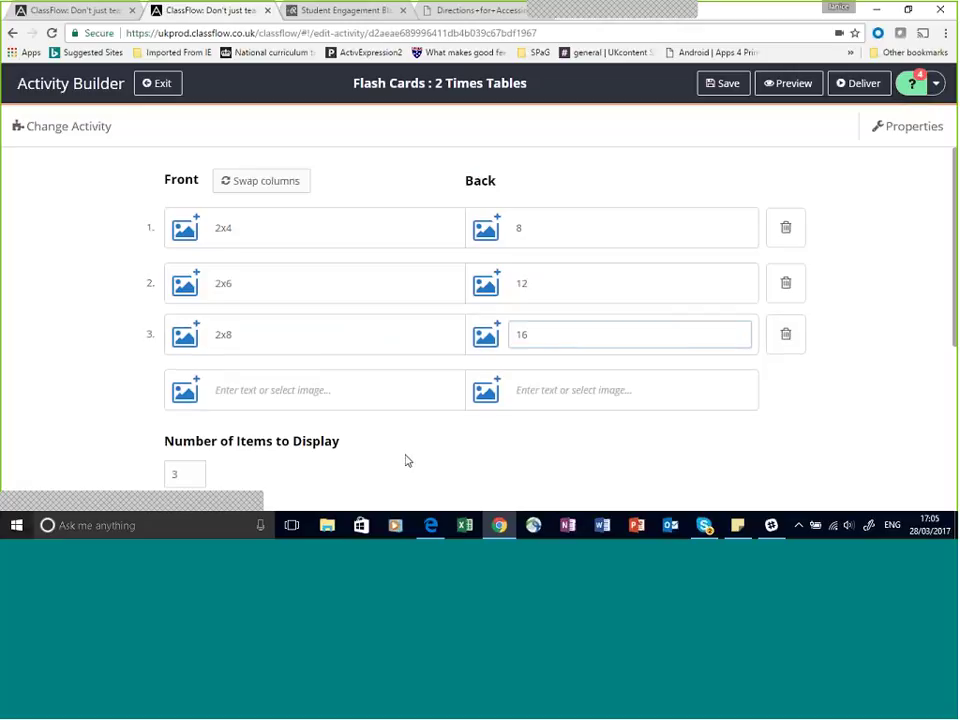
# - Apply the purple color scheme to the flash cards activity
pyautogui.scroll(-4, 405, 460)
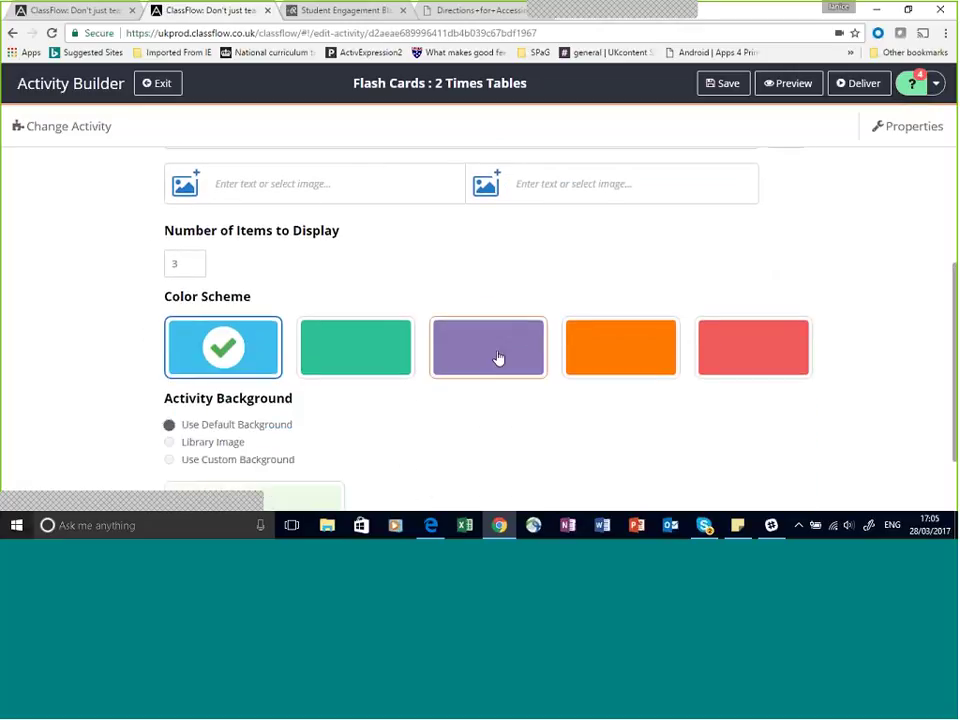
pyautogui.click(498, 358)
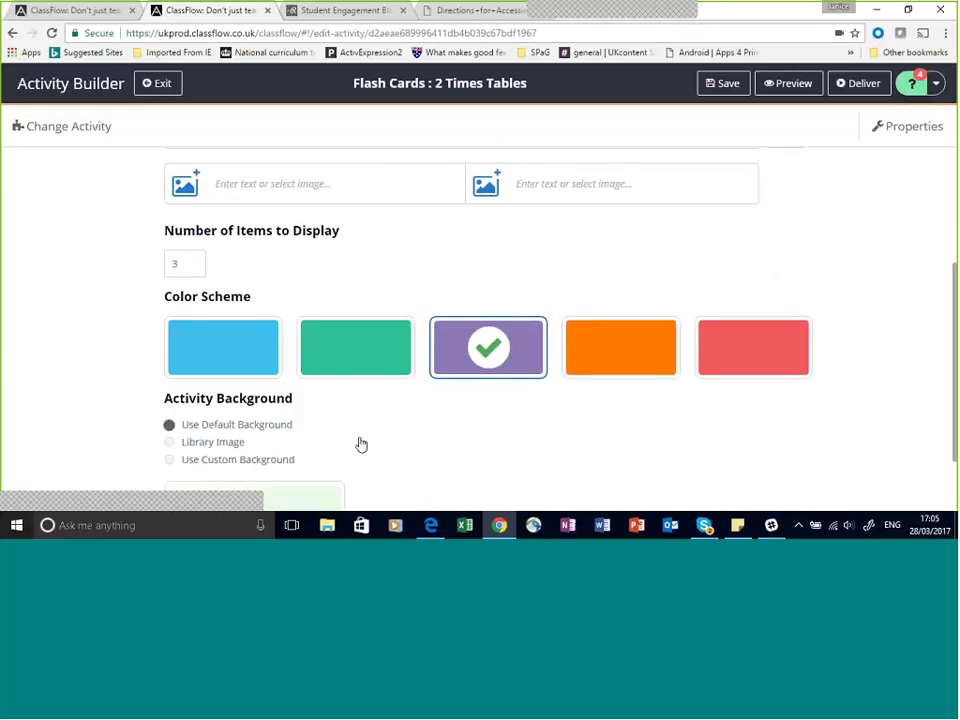
# - Browse the library images offered for the activity background and close the library without choosing one
pyautogui.scroll(-2, 195, 424)
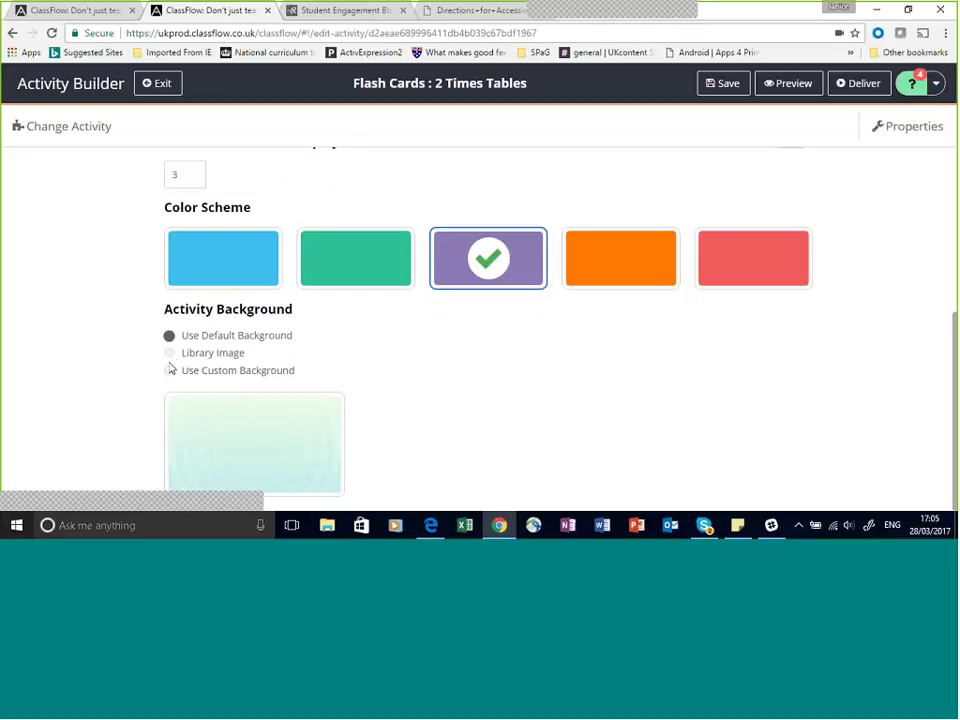
pyautogui.click(171, 354)
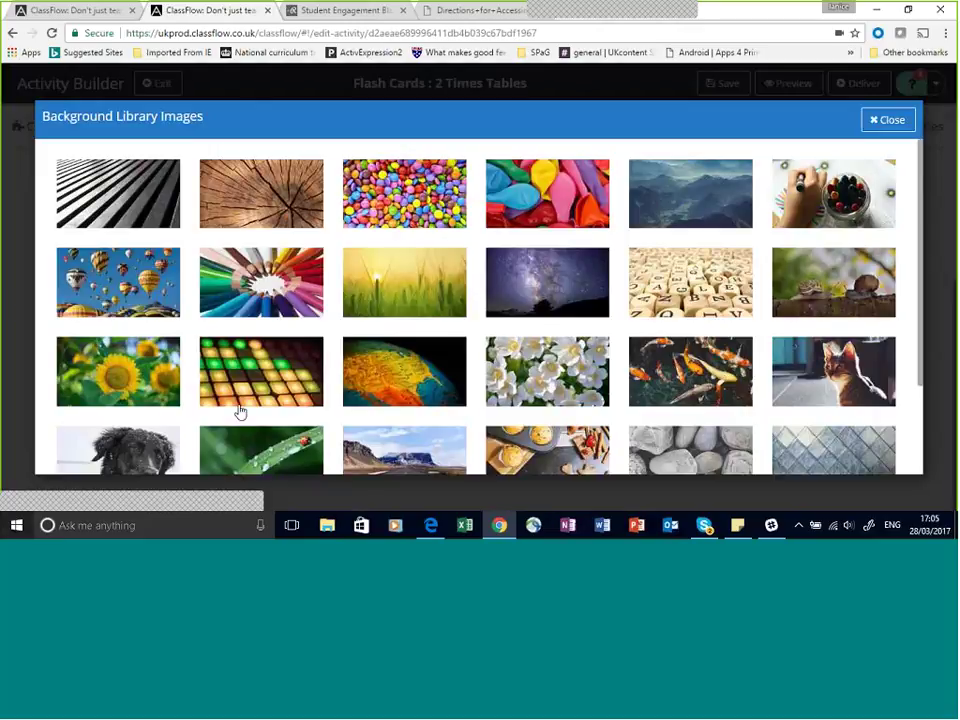
pyautogui.scroll(-3, 244, 407)
pyautogui.scroll(3, 399, 294)
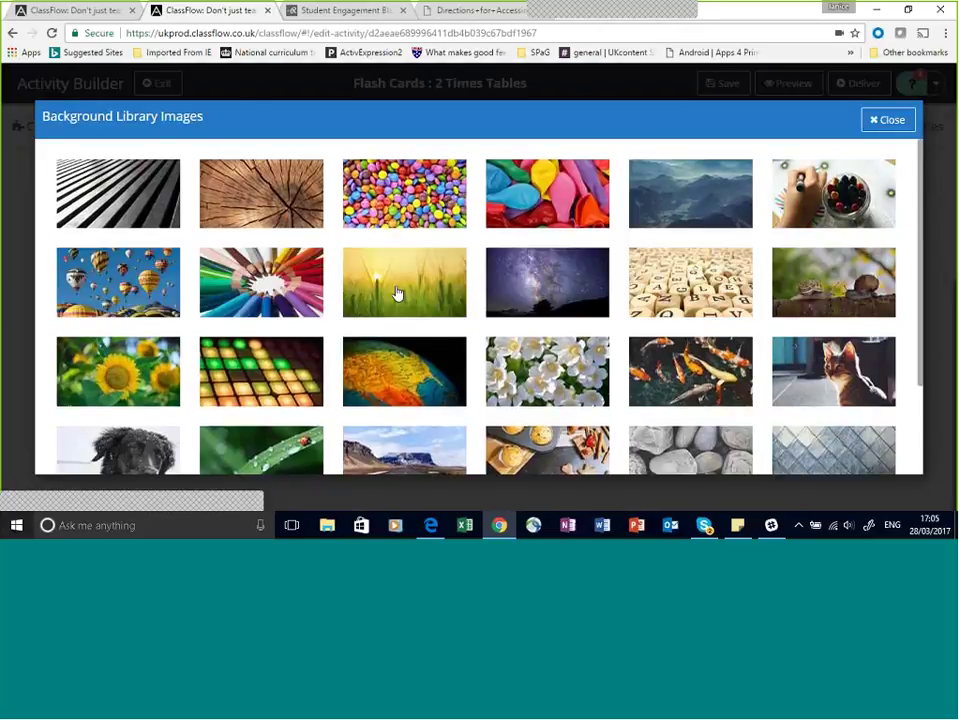
pyautogui.click(889, 120)
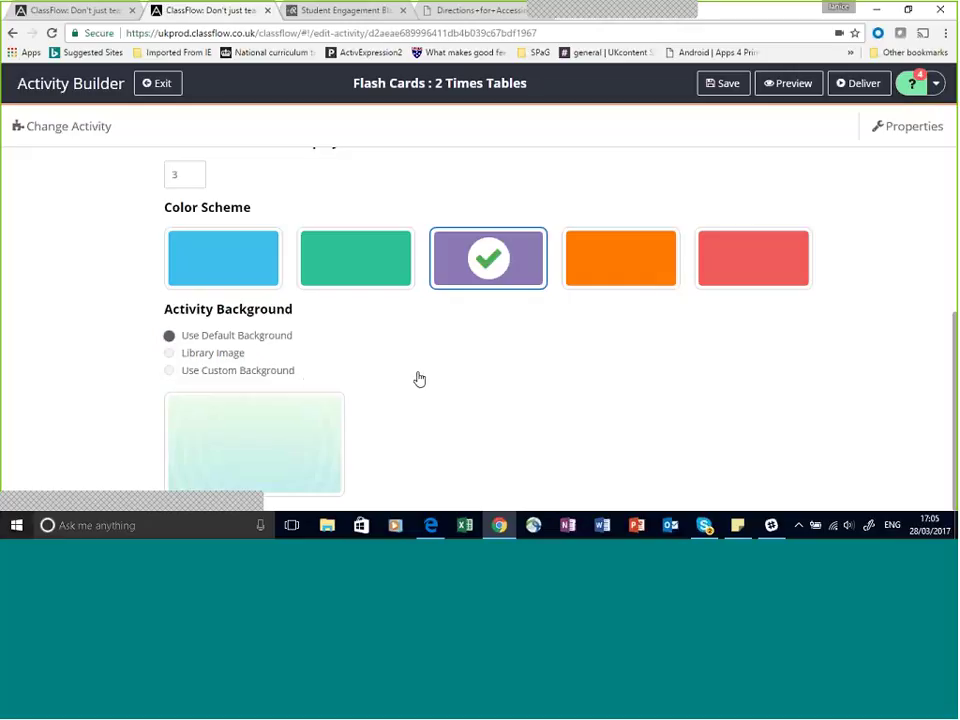
# - Save the flash cards activity and preview it by flipping through the cards, ending back in the activity editor
pyautogui.scroll(5, 426, 366)
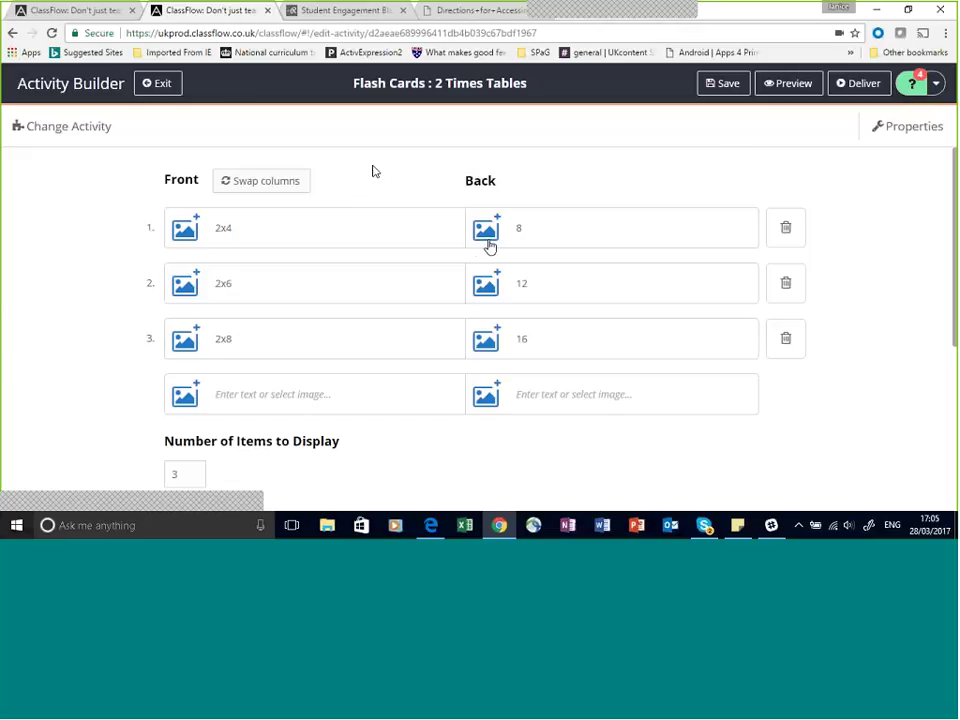
pyautogui.click(735, 90)
pyautogui.click(789, 88)
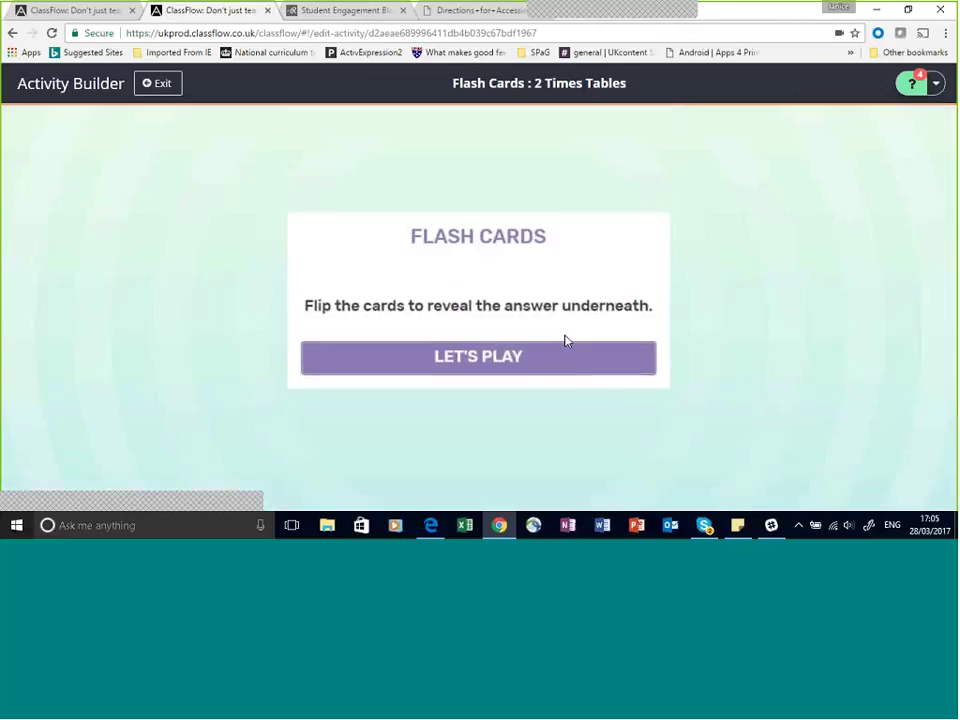
pyautogui.click(463, 365)
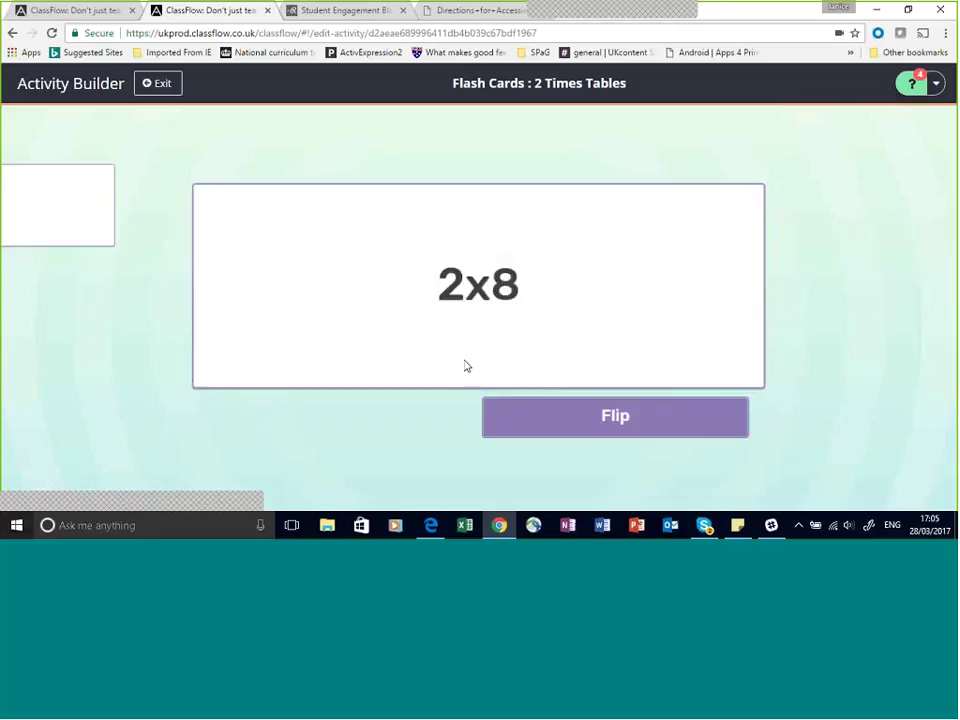
pyautogui.click(602, 424)
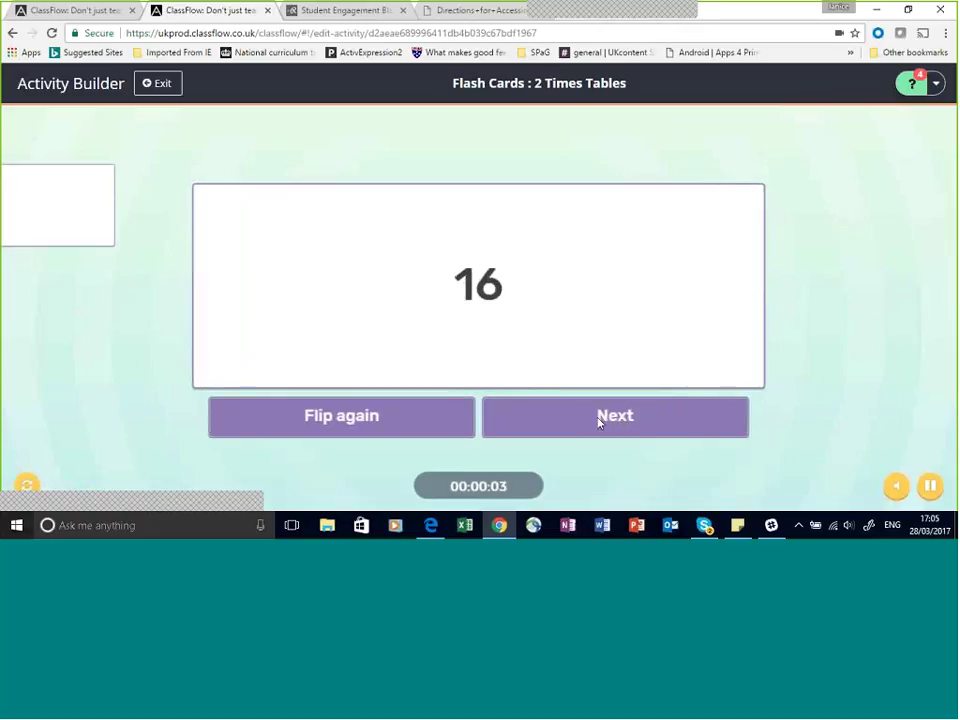
pyautogui.click(599, 423)
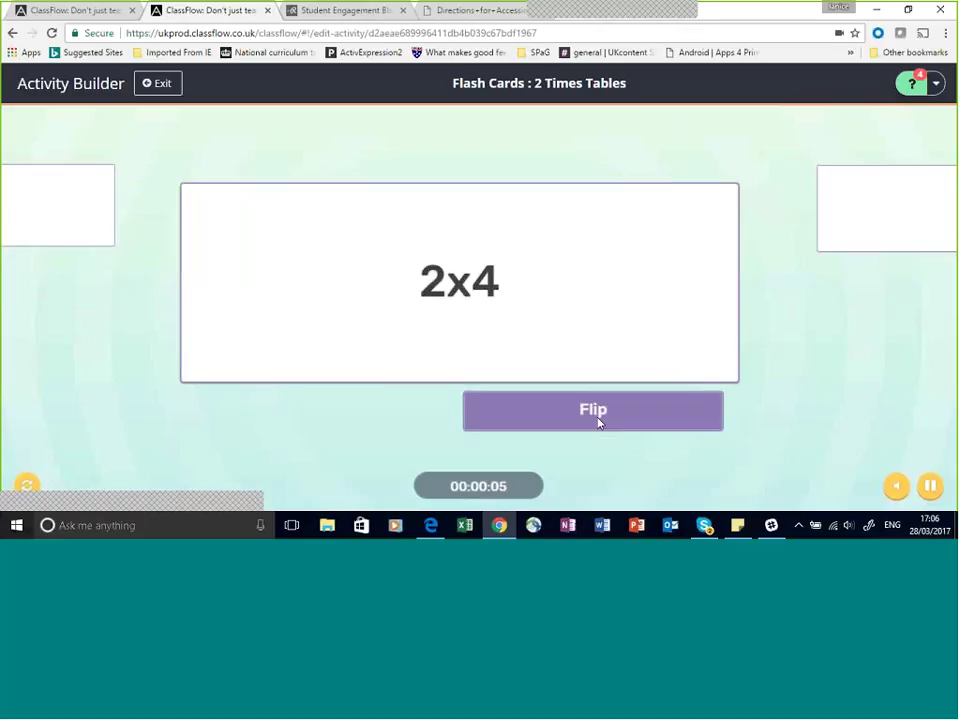
pyautogui.click(598, 420)
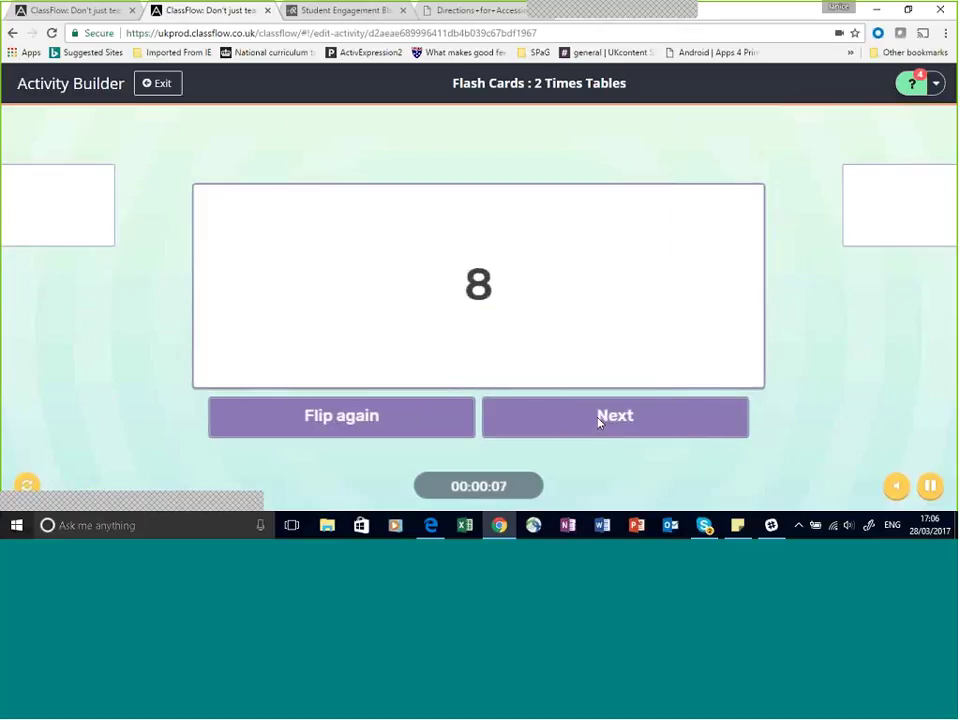
pyautogui.click(598, 421)
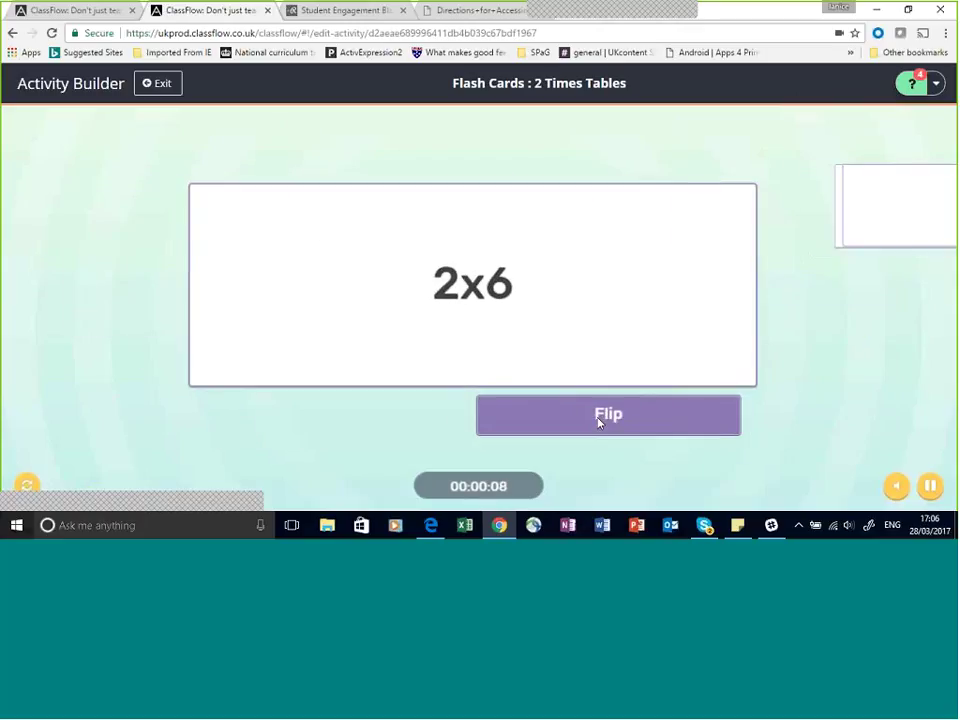
pyautogui.click(160, 84)
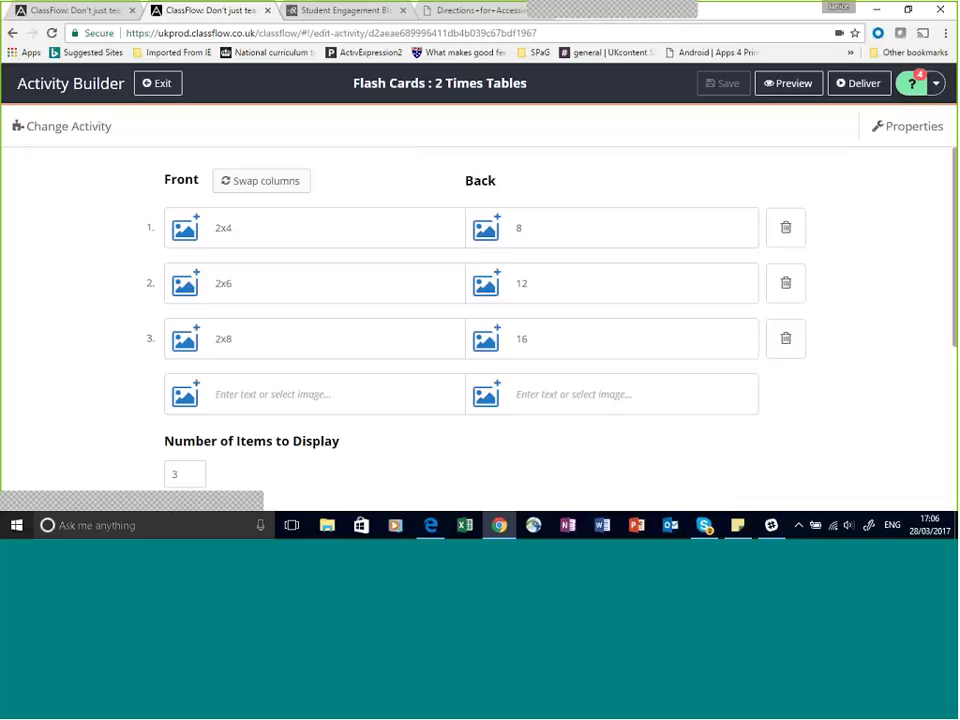
# - Change the 2 Times Tables activity type from Flash Cards to Matching
pyautogui.click(73, 134)
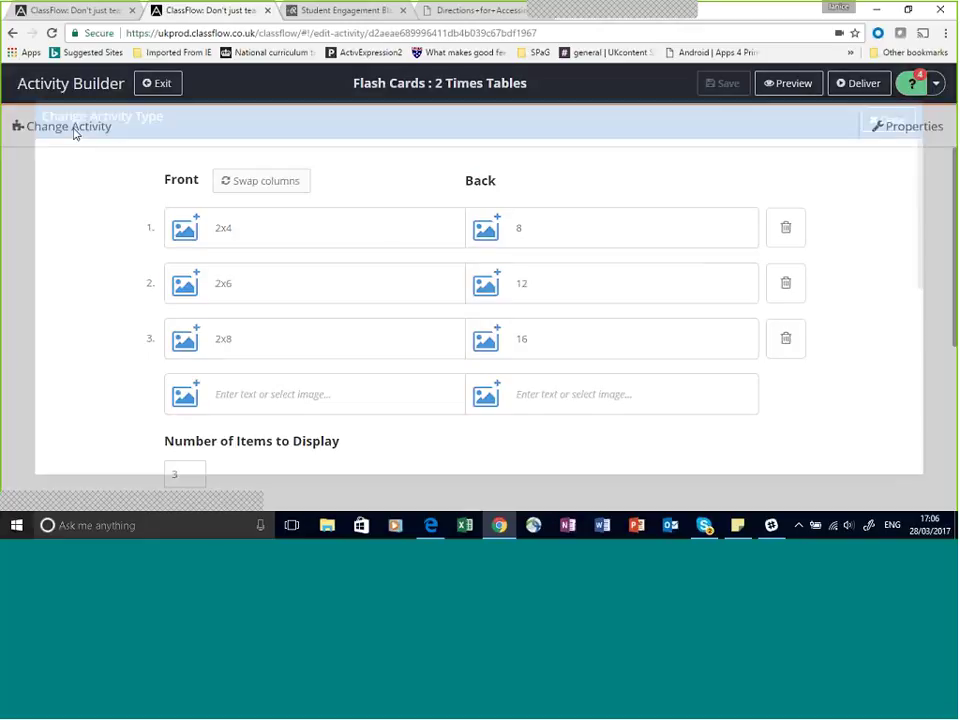
pyautogui.scroll(-2, 233, 251)
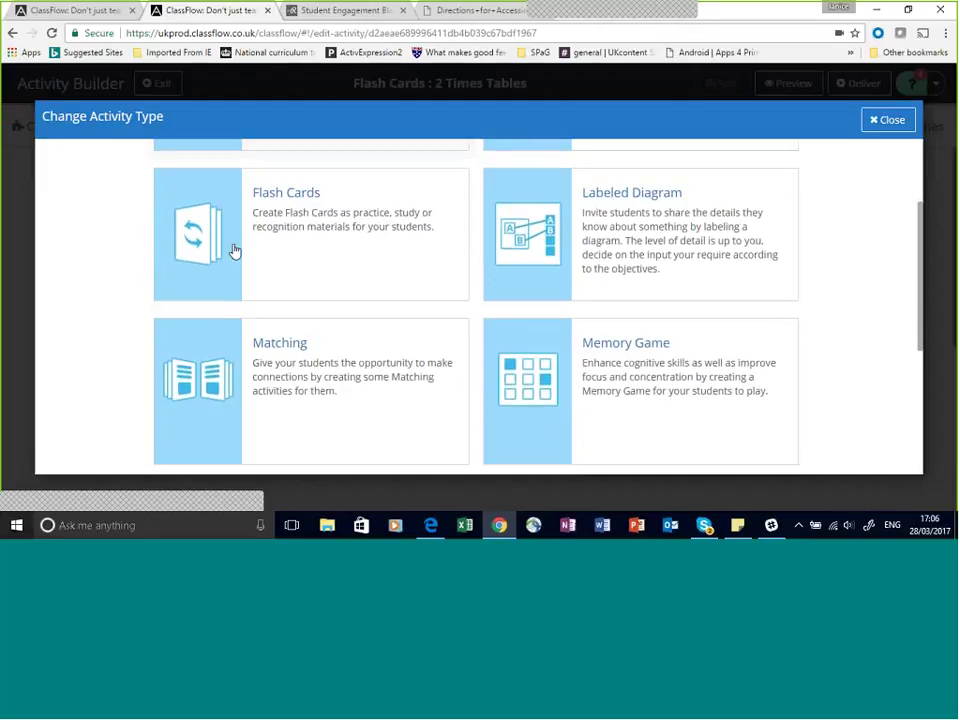
pyautogui.click(269, 345)
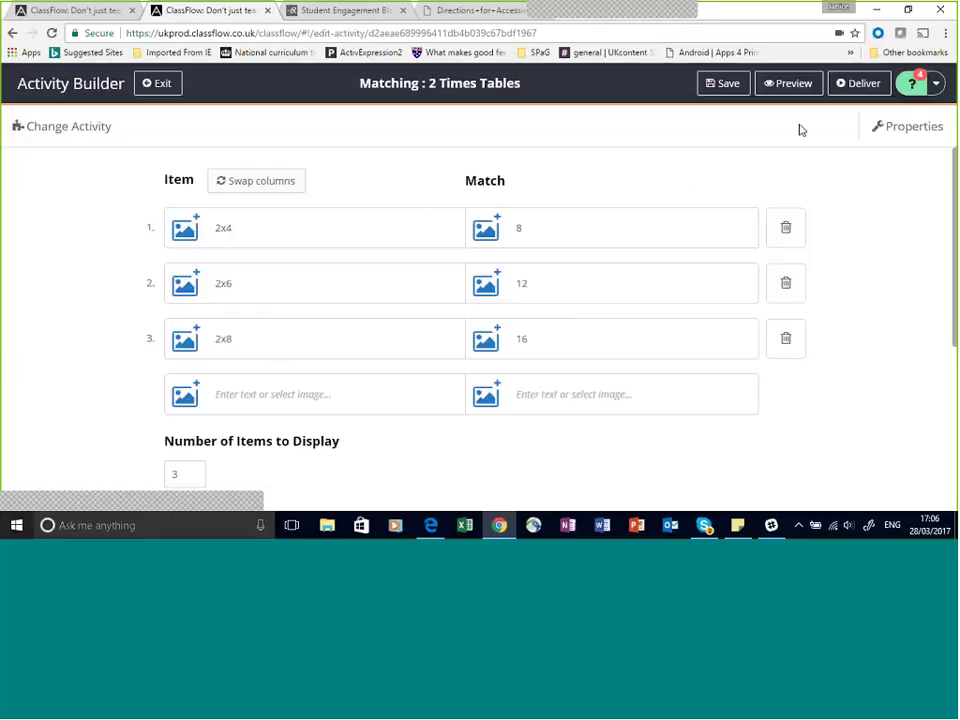
# - Preview the Matching activity by pairing 2x6 with 12, 2x8 with 16 and 2x4 with 8, and exit the builder without saving changes
pyautogui.click(786, 90)
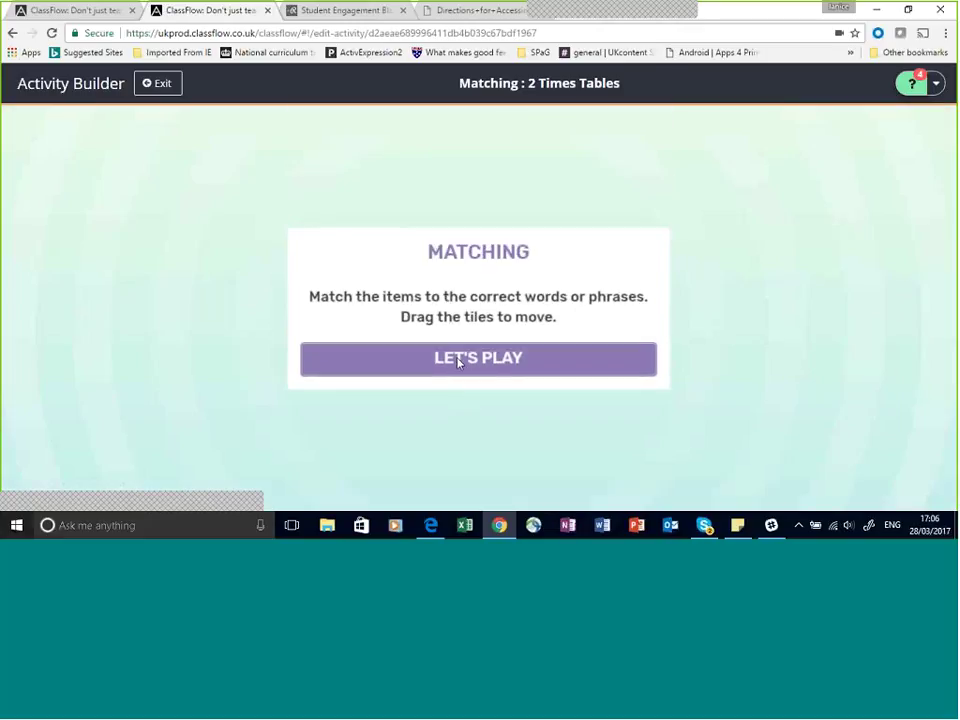
pyautogui.click(457, 362)
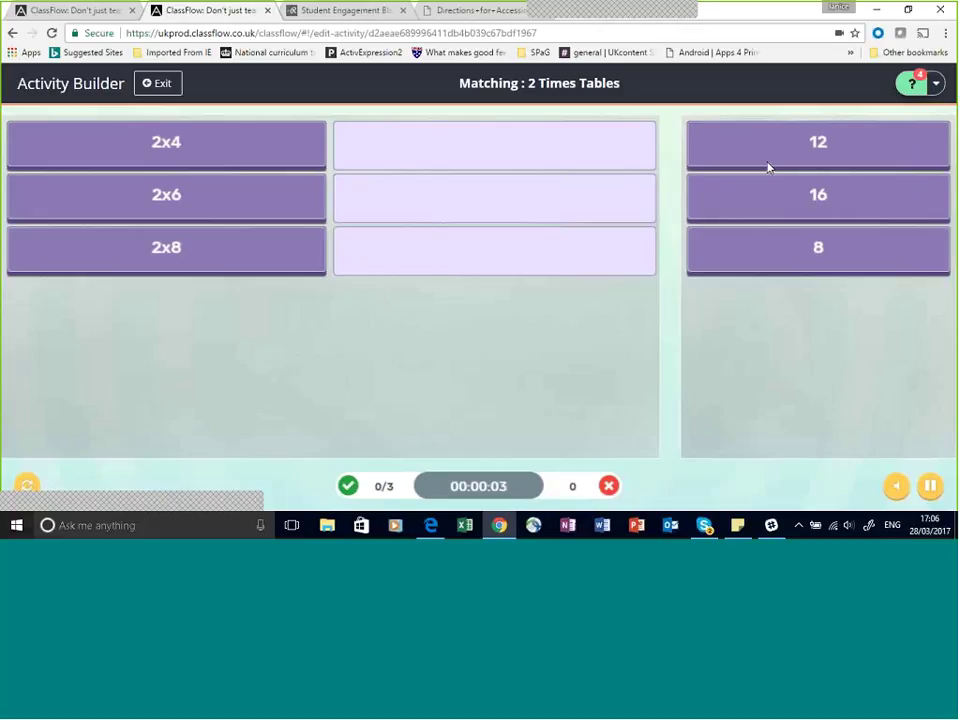
pyautogui.moveTo(768, 167); pyautogui.dragTo(580, 200)
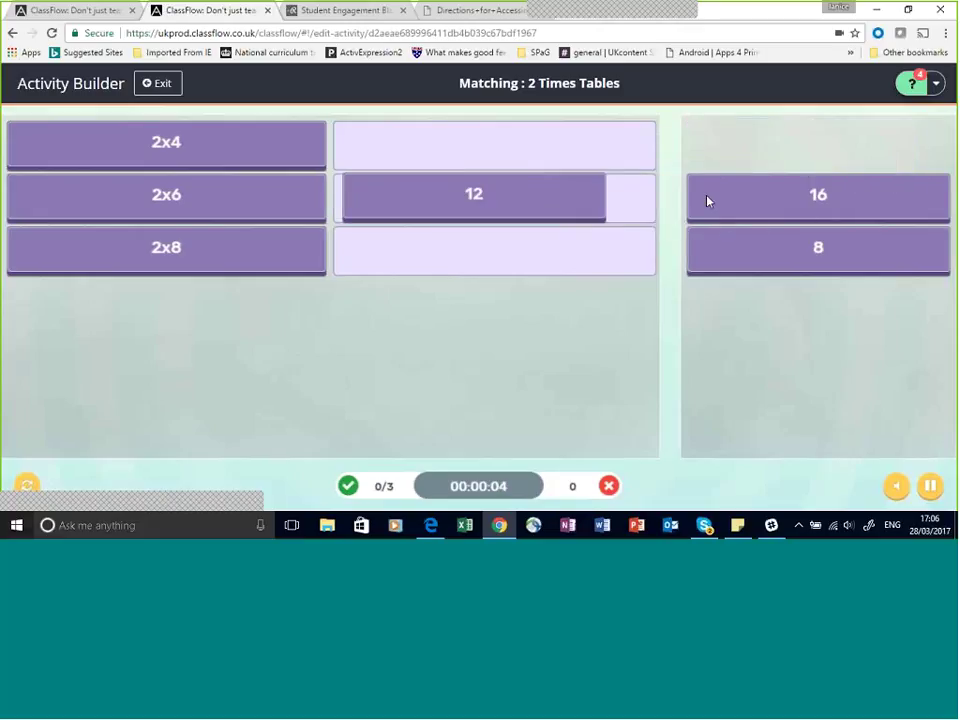
pyautogui.moveTo(816, 146); pyautogui.dragTo(487, 254)
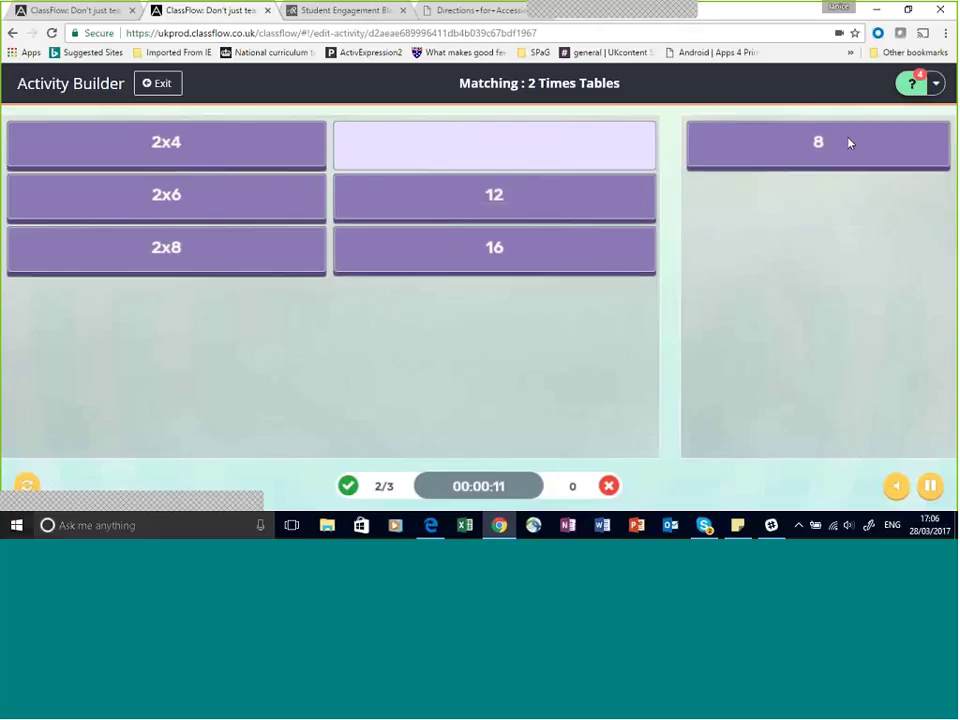
pyautogui.moveTo(849, 144); pyautogui.dragTo(350, 169)
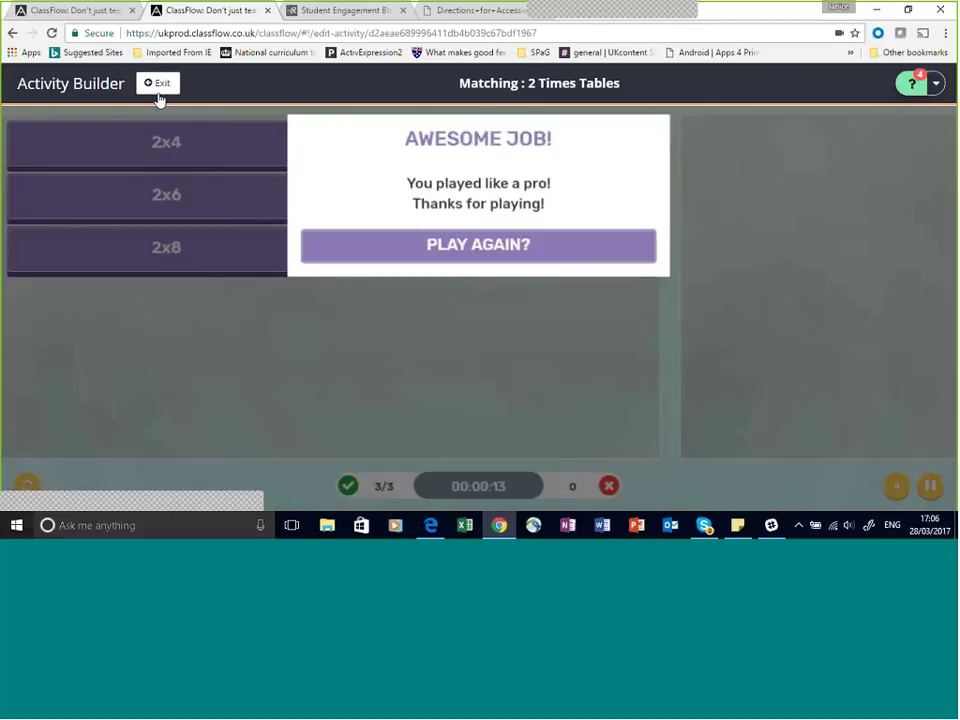
pyautogui.click(155, 85)
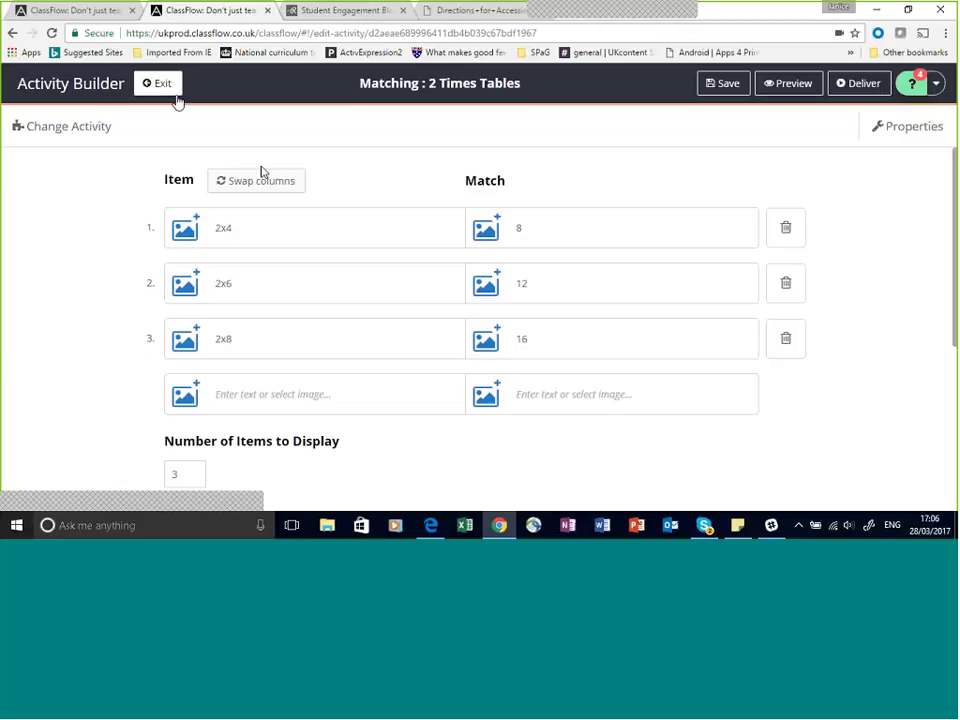
pyautogui.click(155, 83)
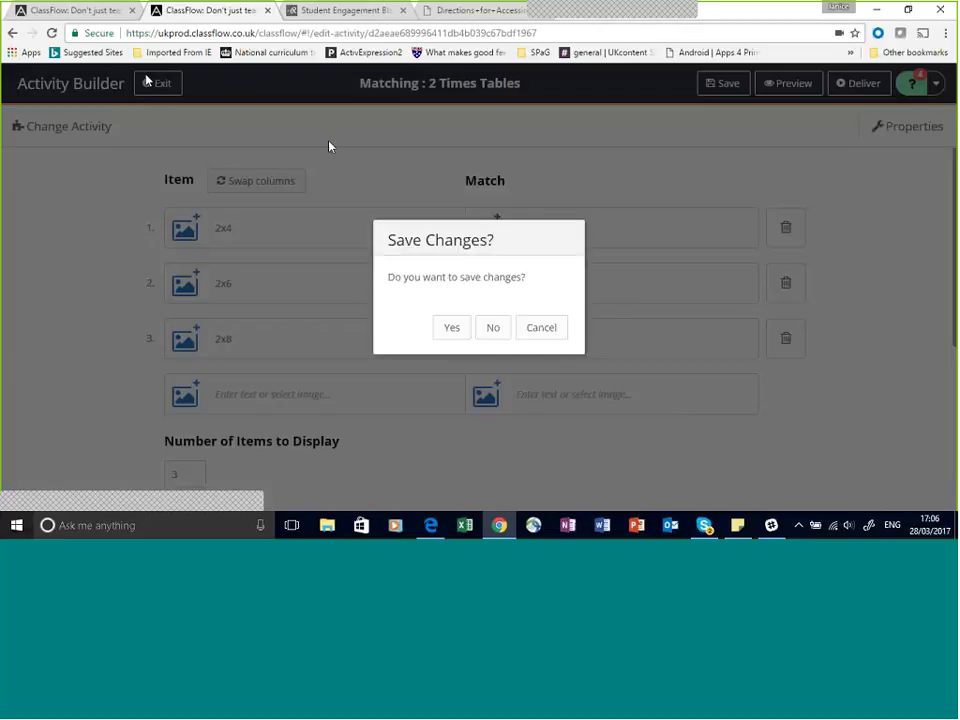
pyautogui.click(490, 330)
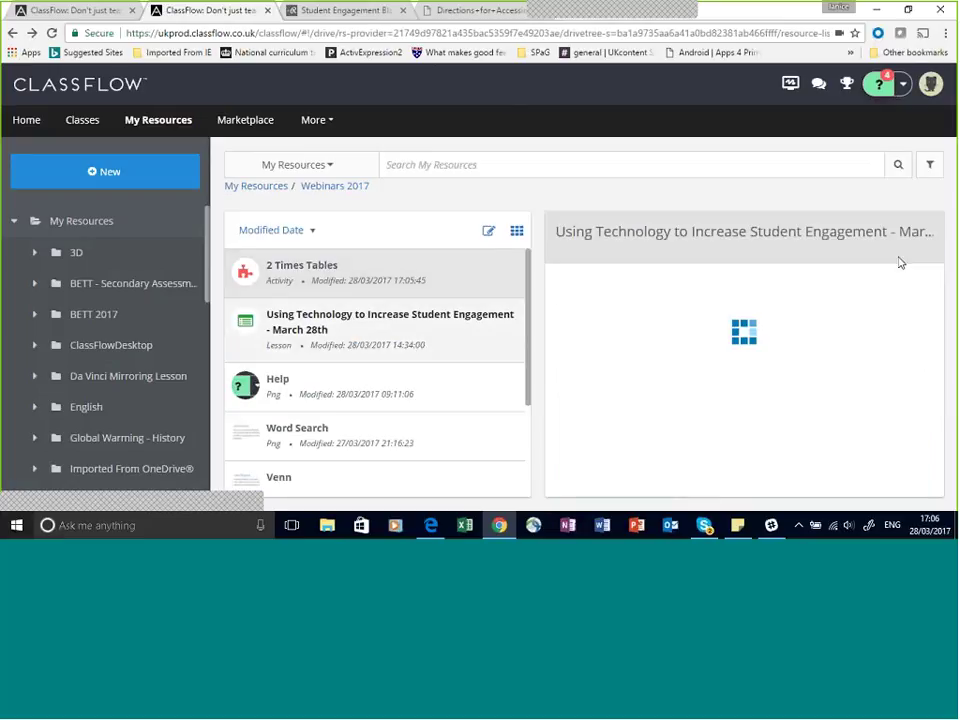
# - Deliver the Using Technology to Increase Student Engagement - March 28th lesson as an ad hoc session without a class and find card 12
pyautogui.click(910, 264)
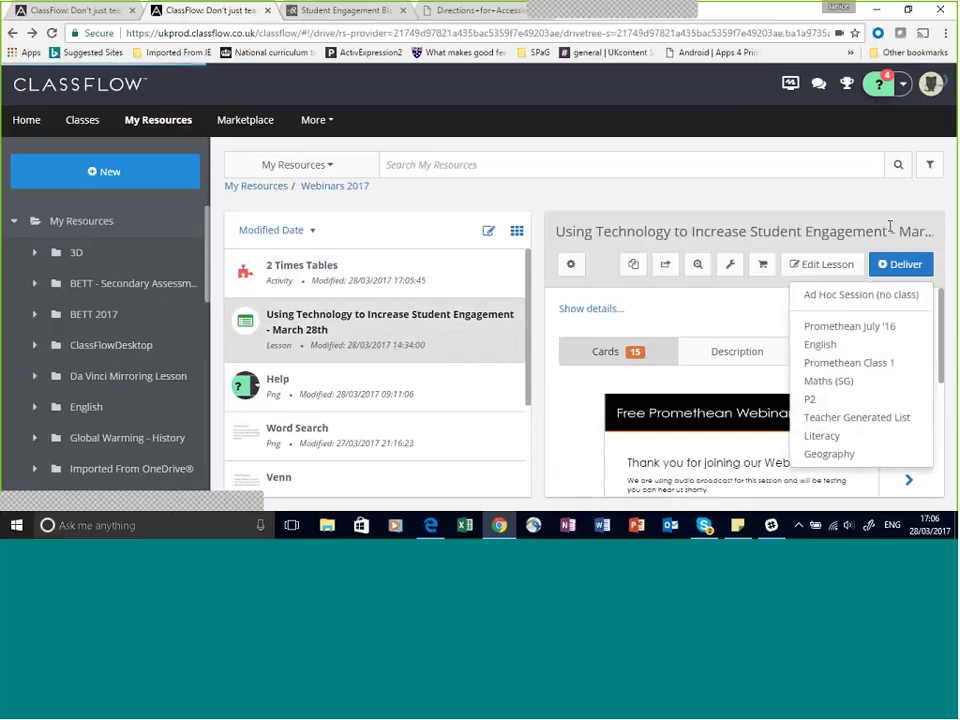
pyautogui.click(852, 296)
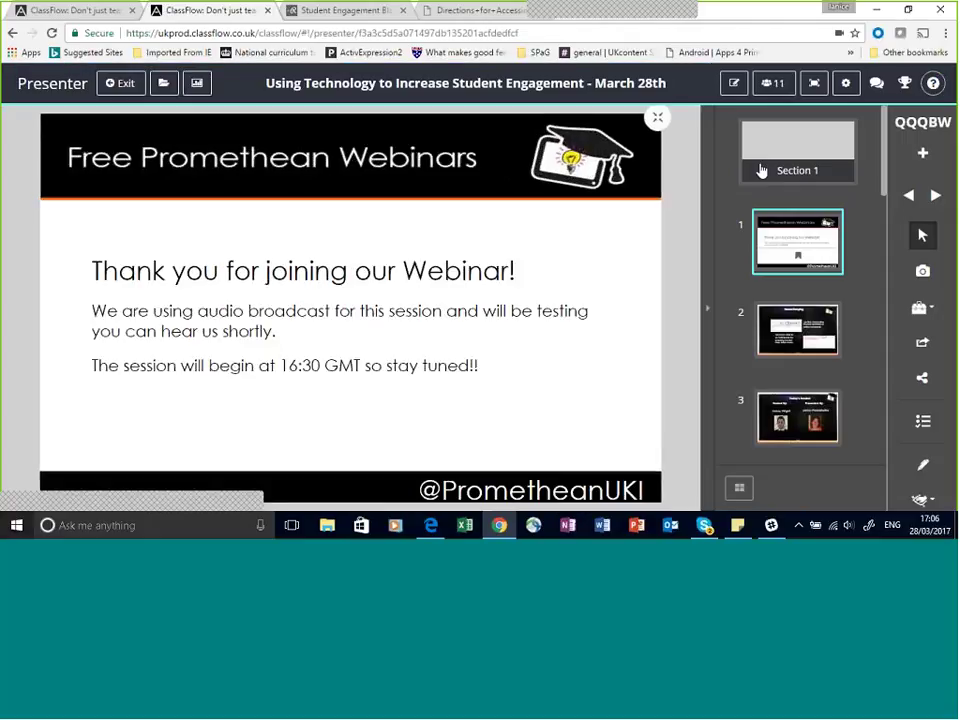
pyautogui.scroll(-3, 883, 258)
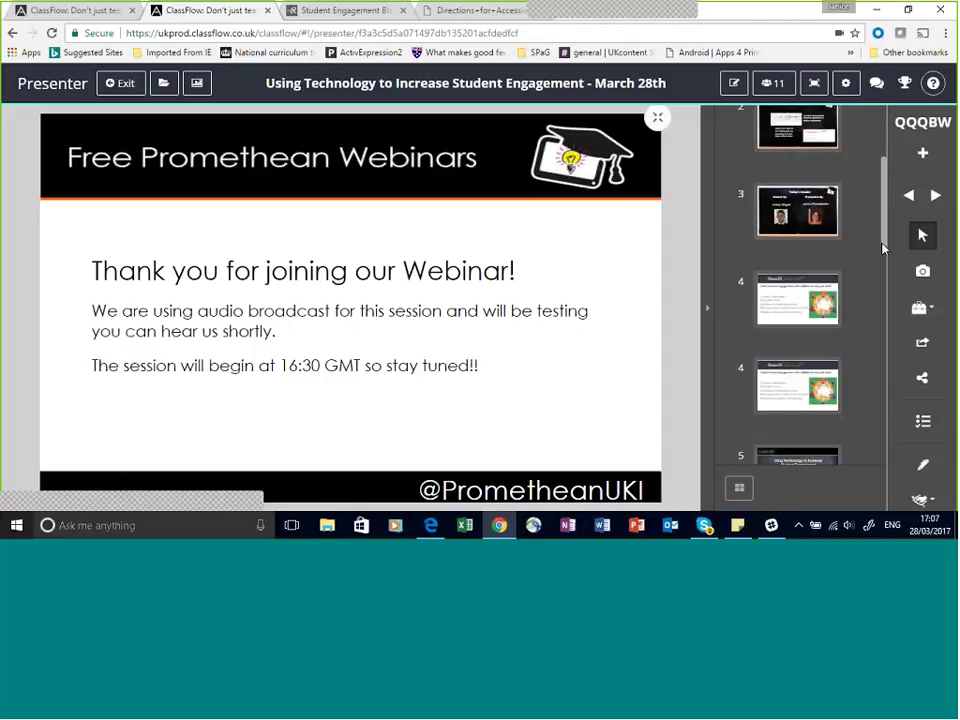
pyautogui.moveTo(883, 258); pyautogui.dragTo(894, 363)
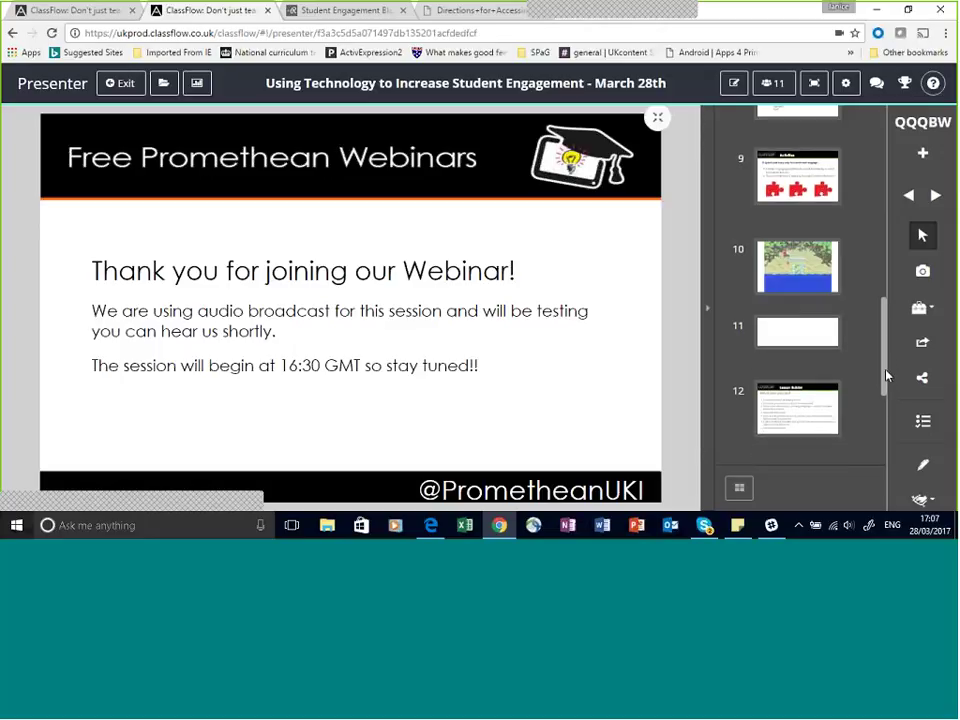
pyautogui.scroll(-3, 886, 376)
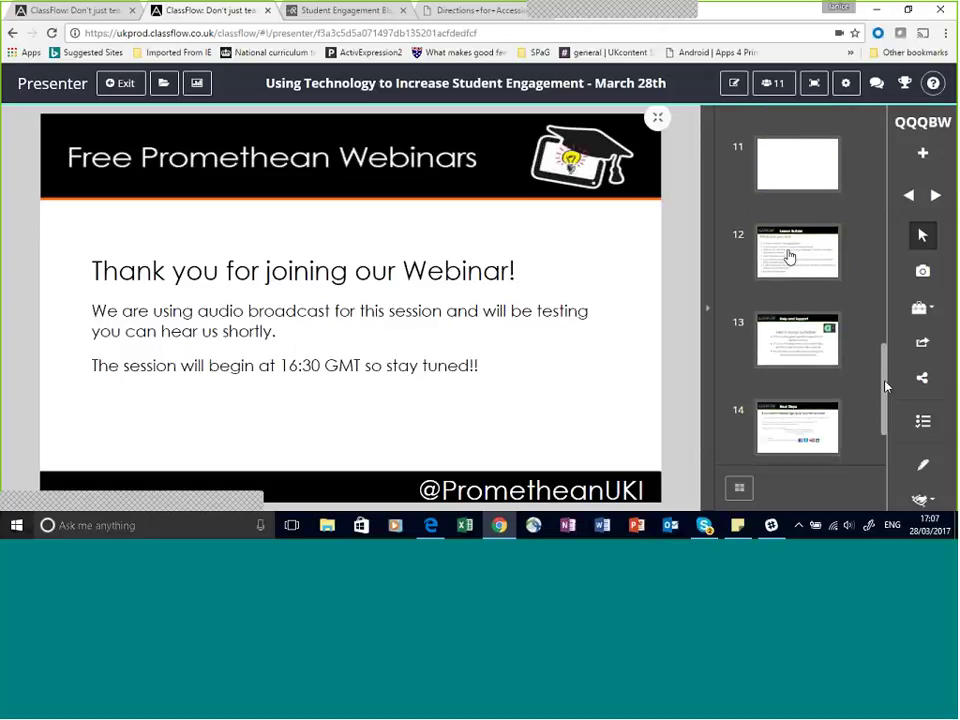
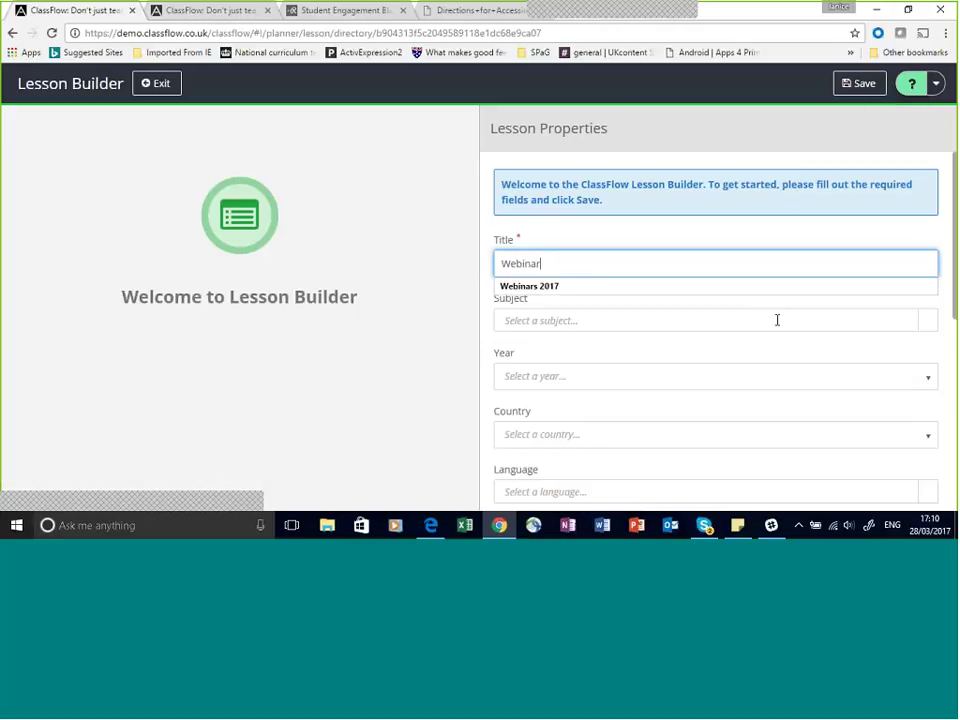
# - Look through the lesson property fields and save the new lesson titled Webinar
pyautogui.scroll(-2, 776, 319)
pyautogui.scroll(-5, 778, 322)
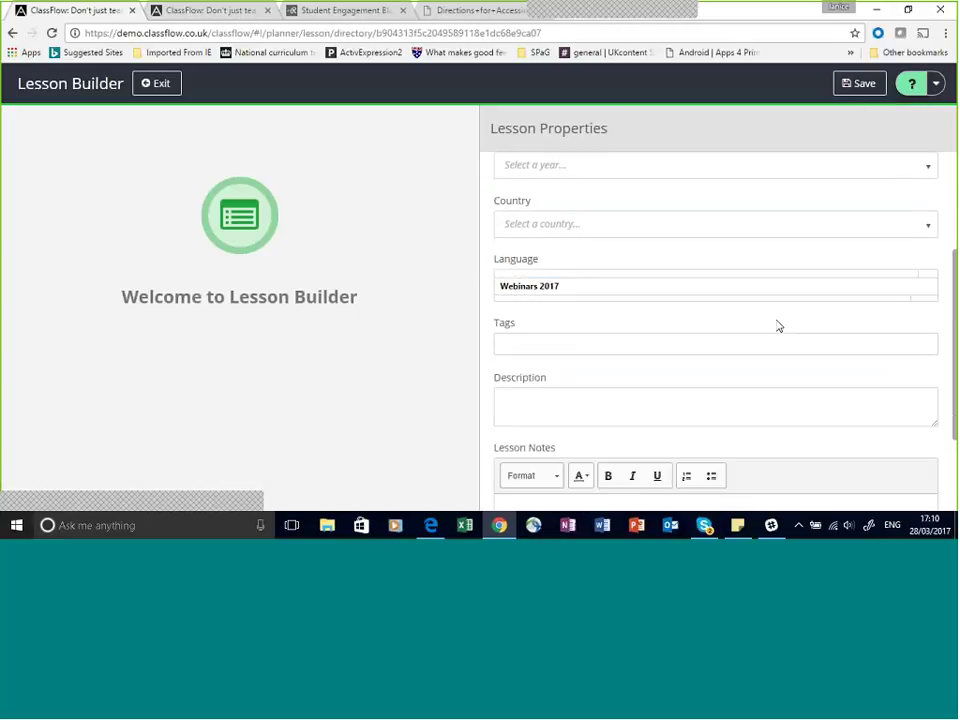
pyautogui.scroll(8, 777, 320)
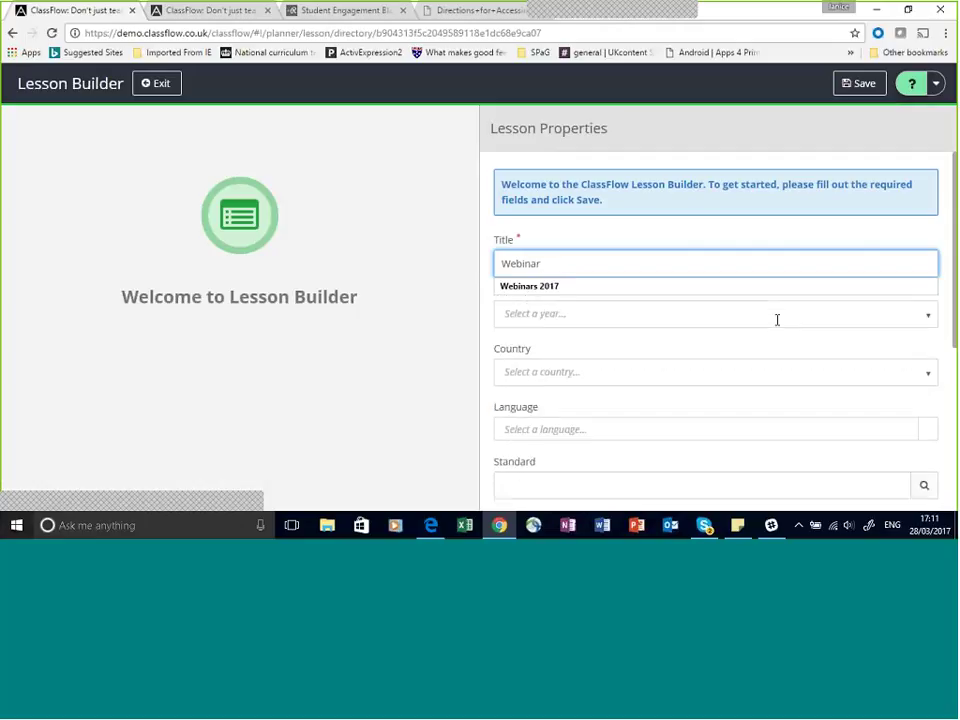
pyautogui.scroll(-3, 777, 320)
pyautogui.scroll(3, 777, 322)
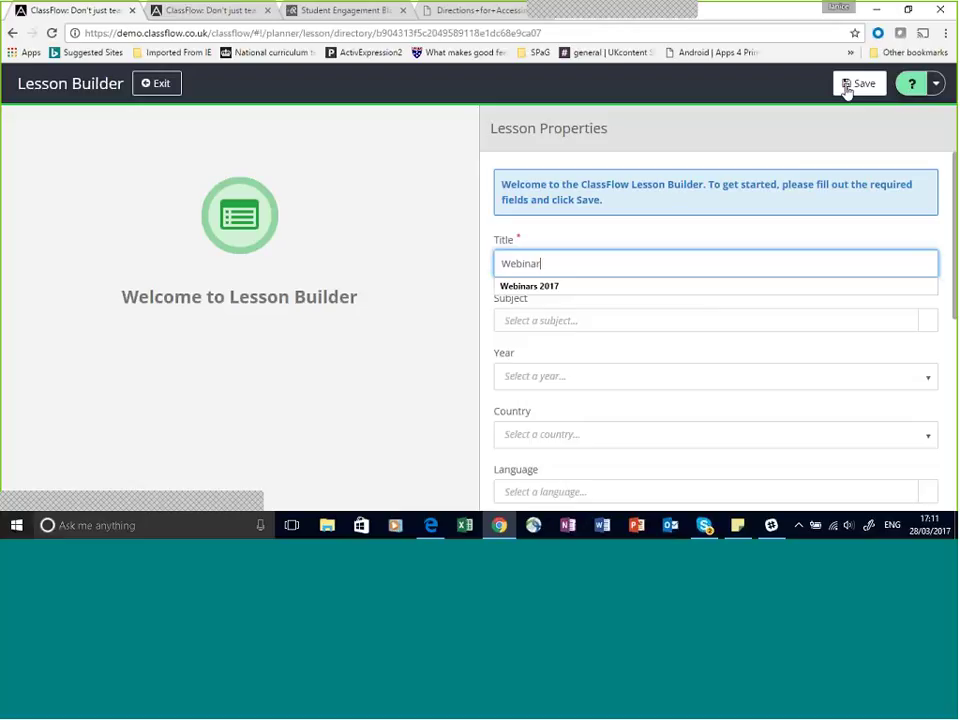
pyautogui.click(852, 86)
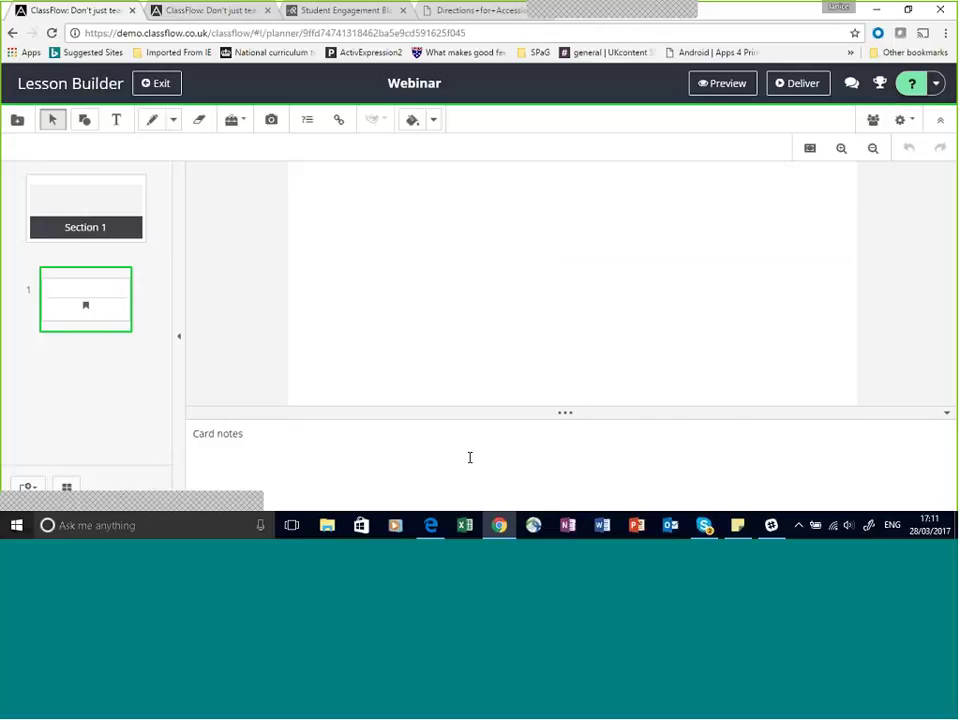
# - Collapse the card notes area and set the lesson's card size to Wide Screen 16:10
pyautogui.click(945, 422)
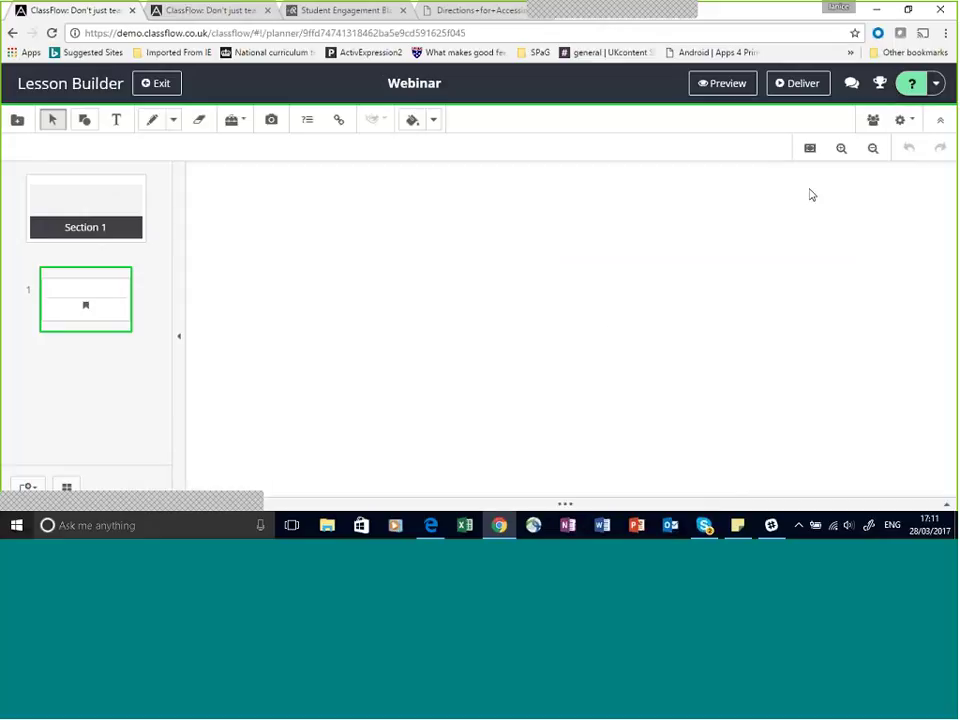
pyautogui.click(900, 124)
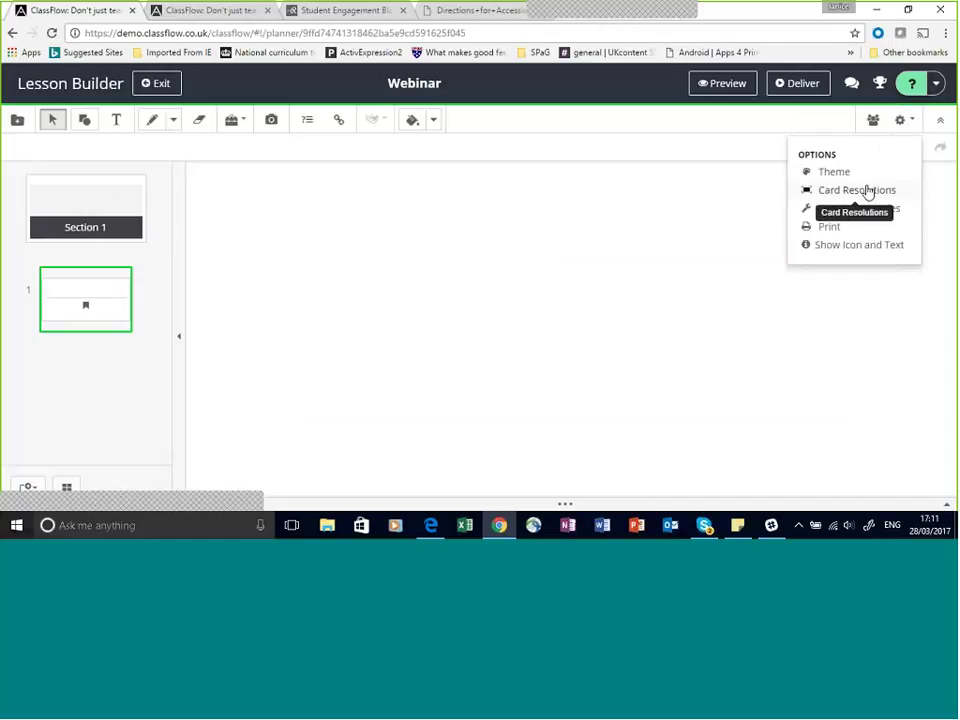
pyautogui.click(868, 191)
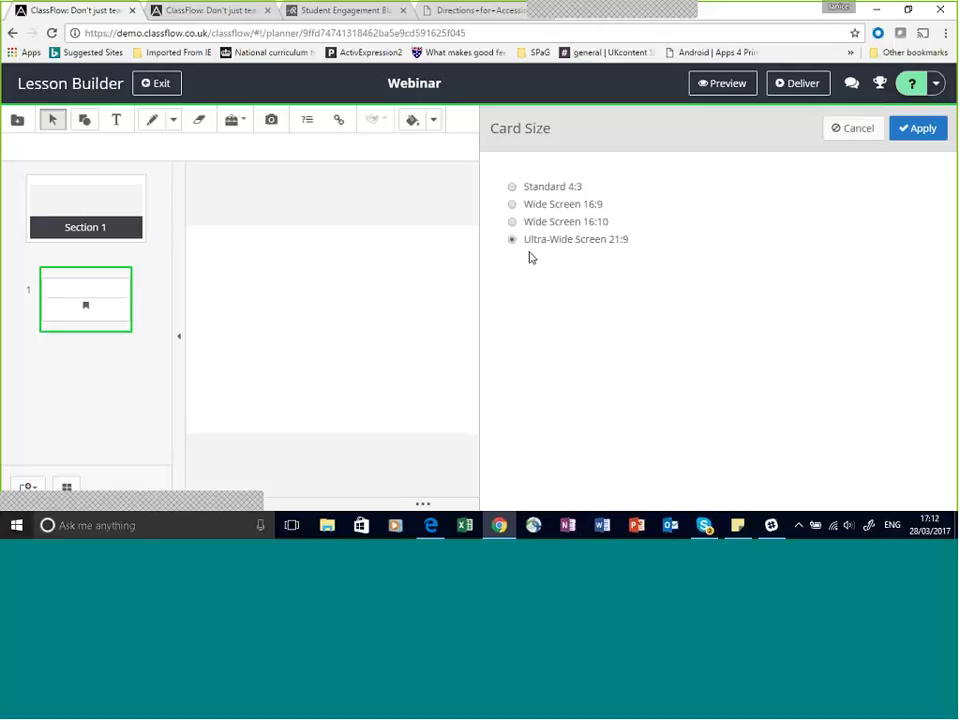
pyautogui.click(512, 222)
pyautogui.click(932, 130)
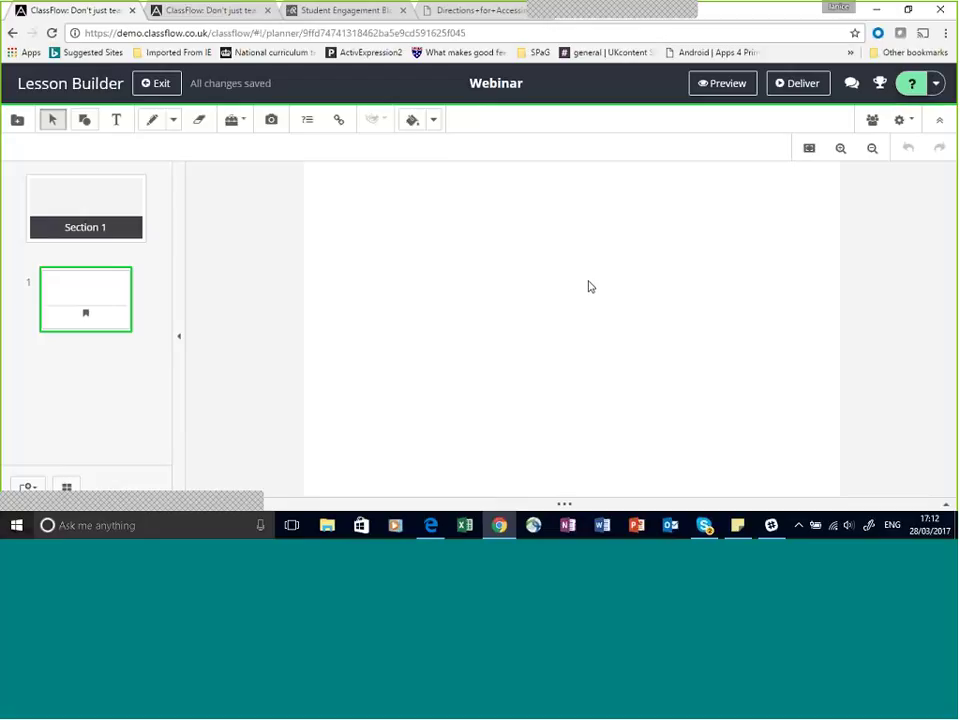
# - Look through the card theme templates and the custom themes, and leave without applying a theme
pyautogui.click(904, 121)
pyautogui.click(858, 171)
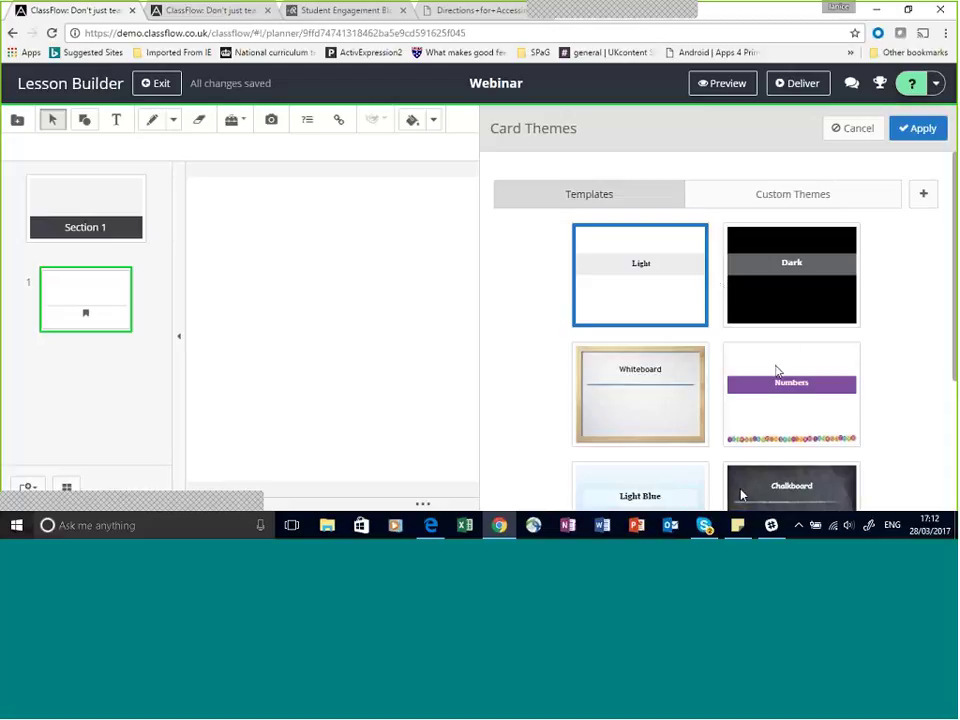
pyautogui.click(792, 201)
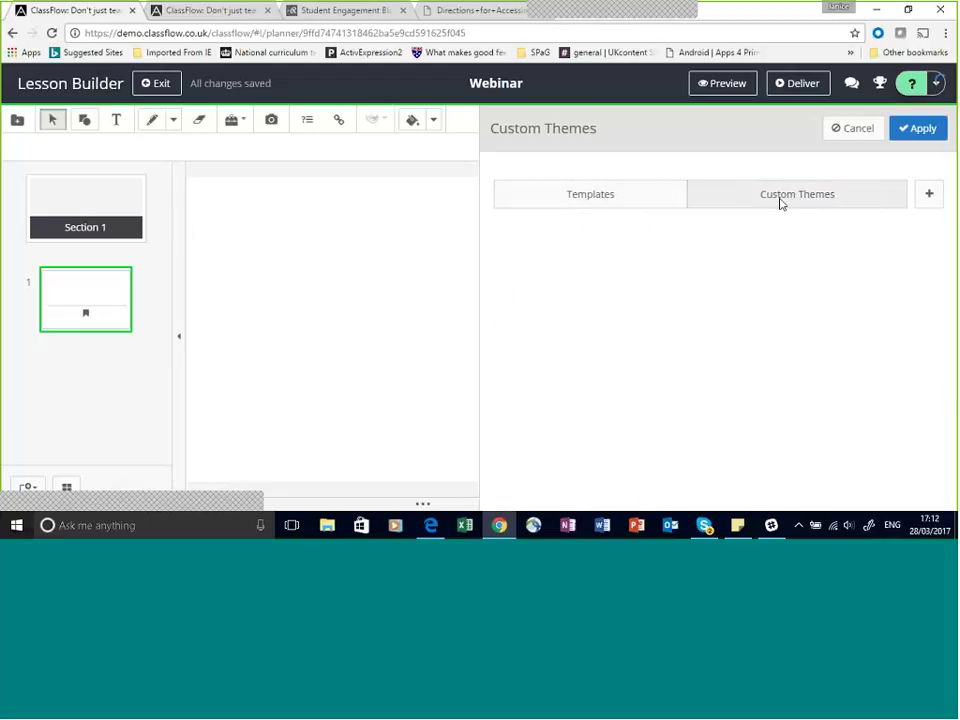
pyautogui.click(590, 194)
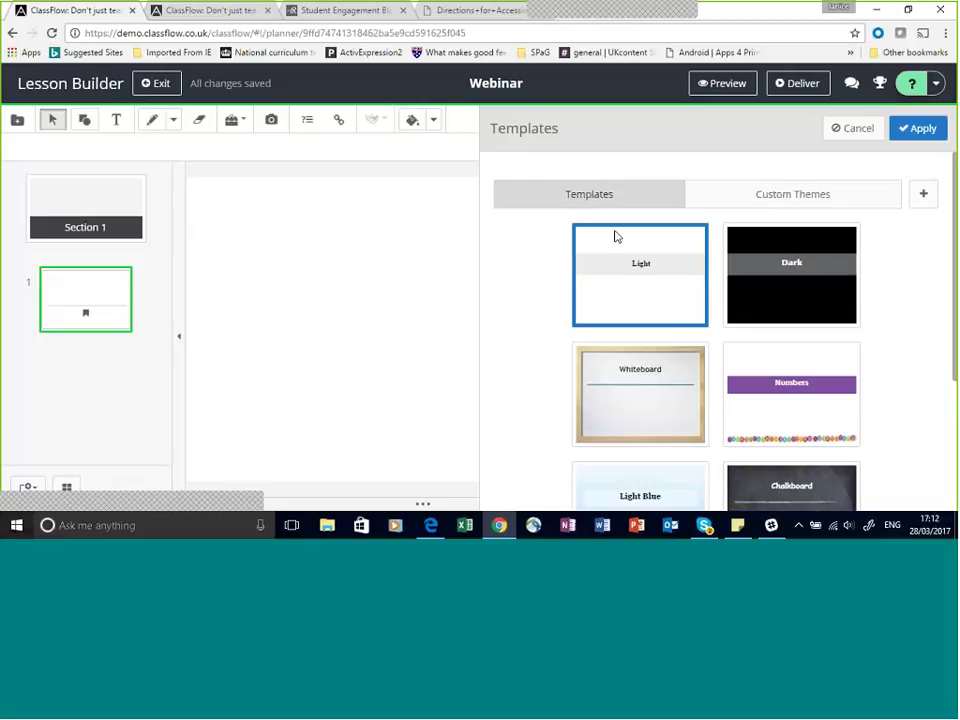
pyautogui.click(870, 128)
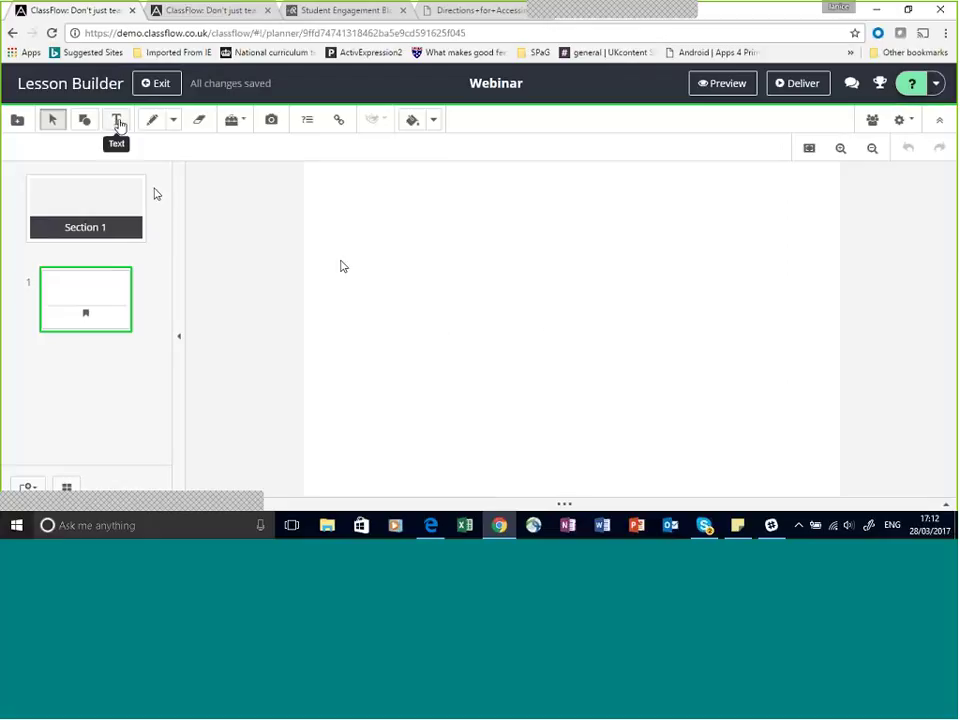
# - Draw two red zigzag pen strokes on card 1, one above the other
pyautogui.click(147, 123)
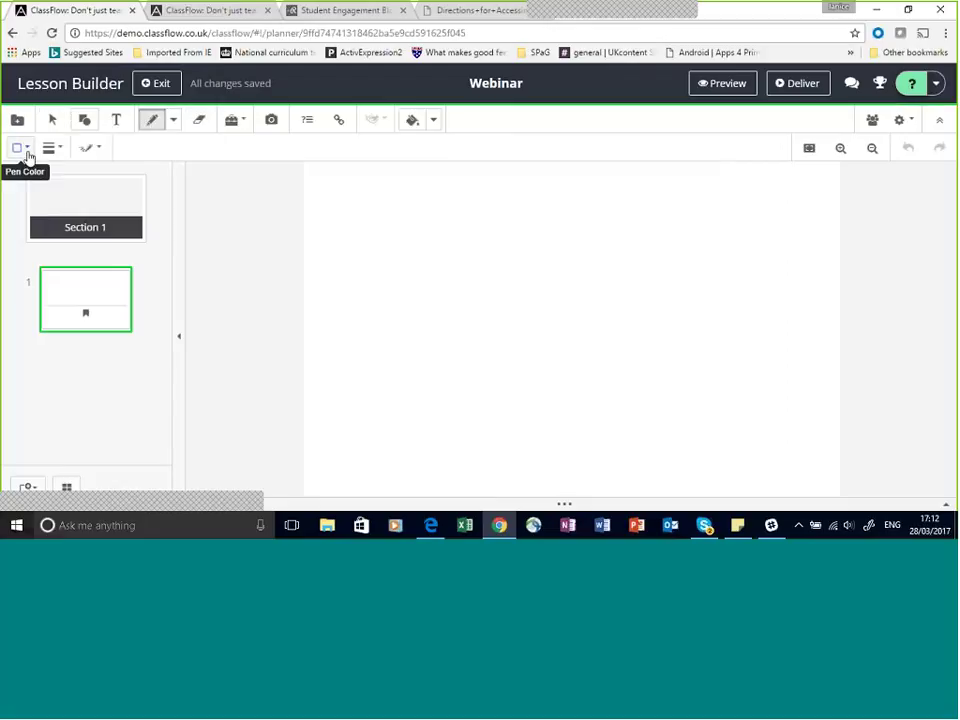
pyautogui.click(20, 149)
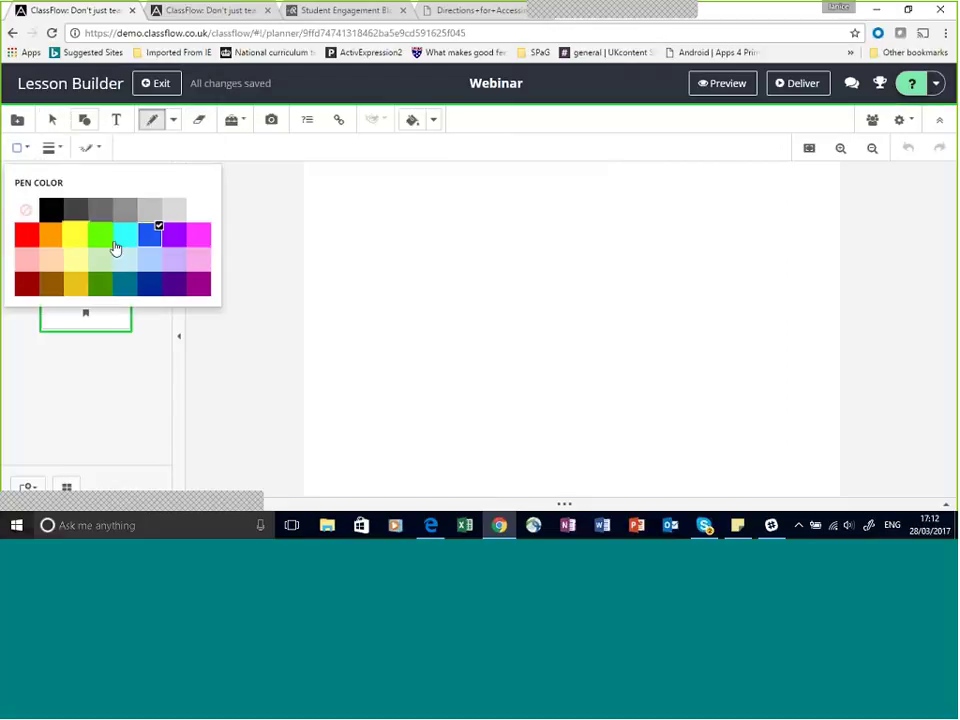
pyautogui.click(27, 235)
pyautogui.moveTo(330, 268)
pyautogui.mouseDown()
pyautogui.moveTo(440, 242)
pyautogui.moveTo(553, 289)
pyautogui.mouseUp()
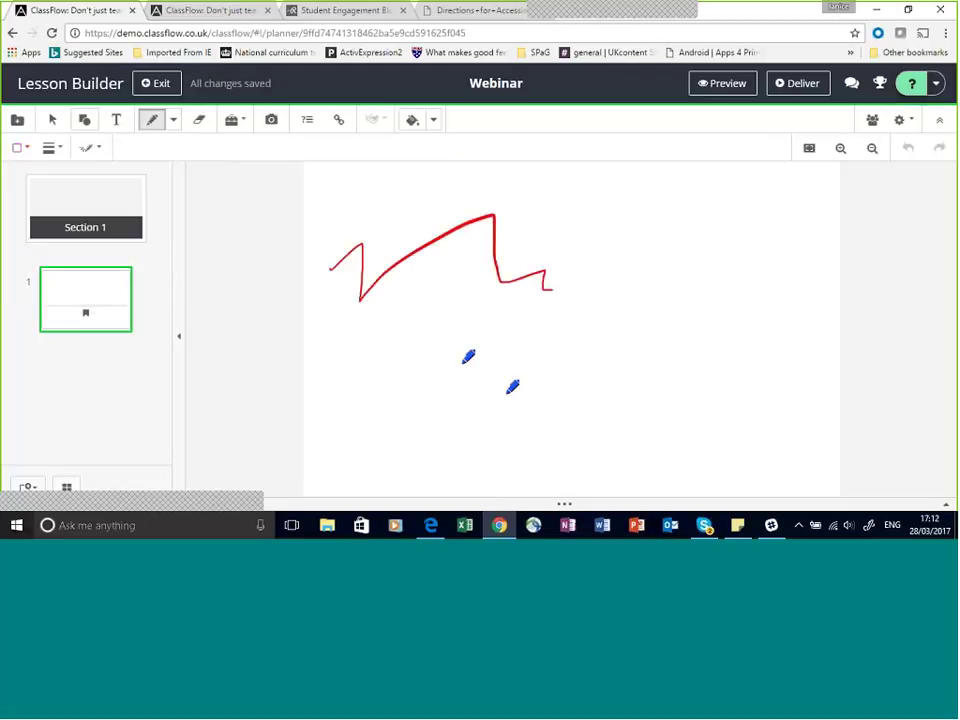
pyautogui.moveTo(443, 330); pyautogui.dragTo(589, 379)
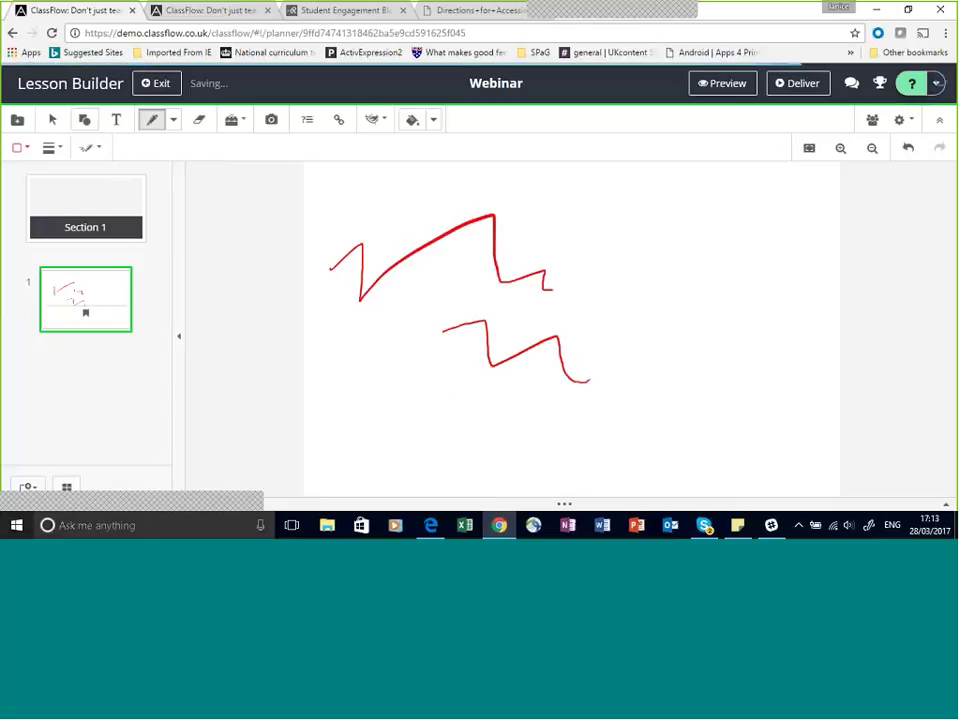
# - Add a second card to Section 1 and place the text "Hello Everyone!" on it
pyautogui.click(28, 487)
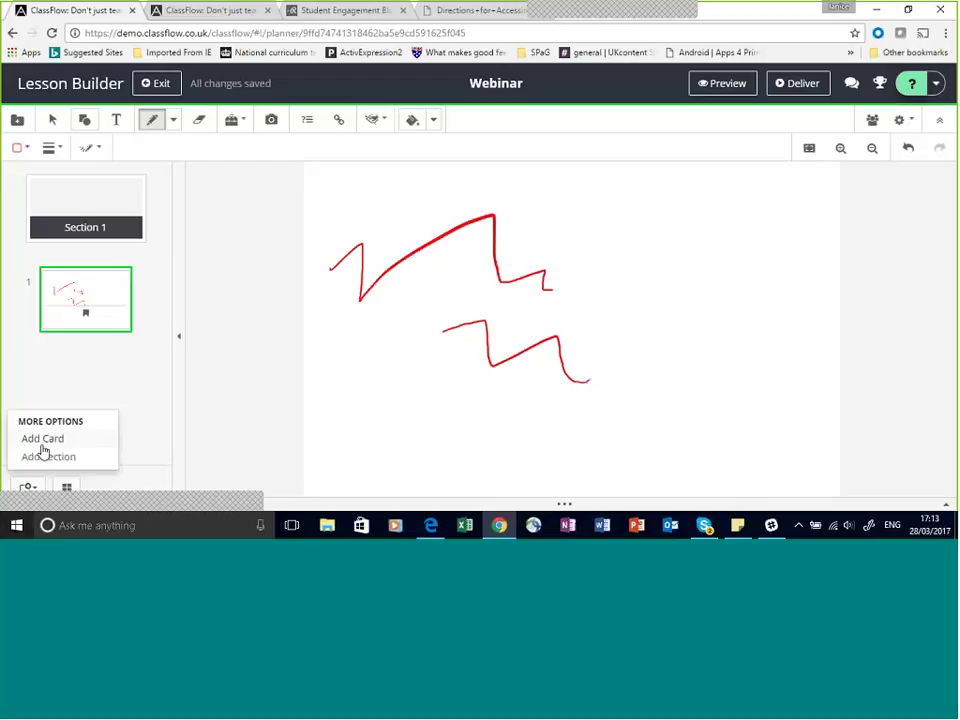
pyautogui.click(42, 444)
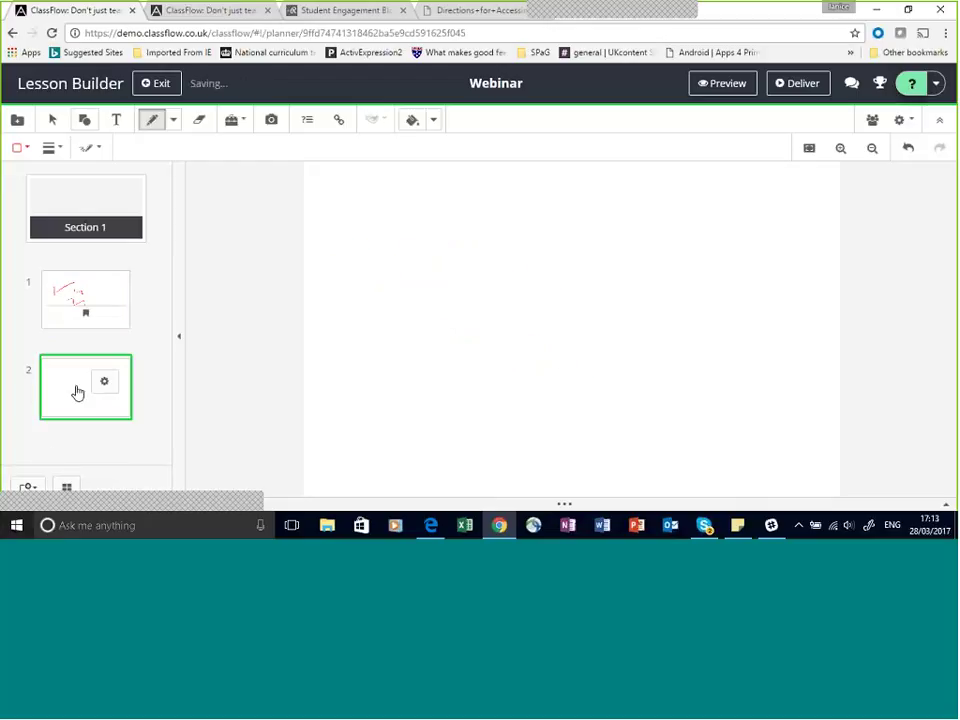
pyautogui.click(116, 121)
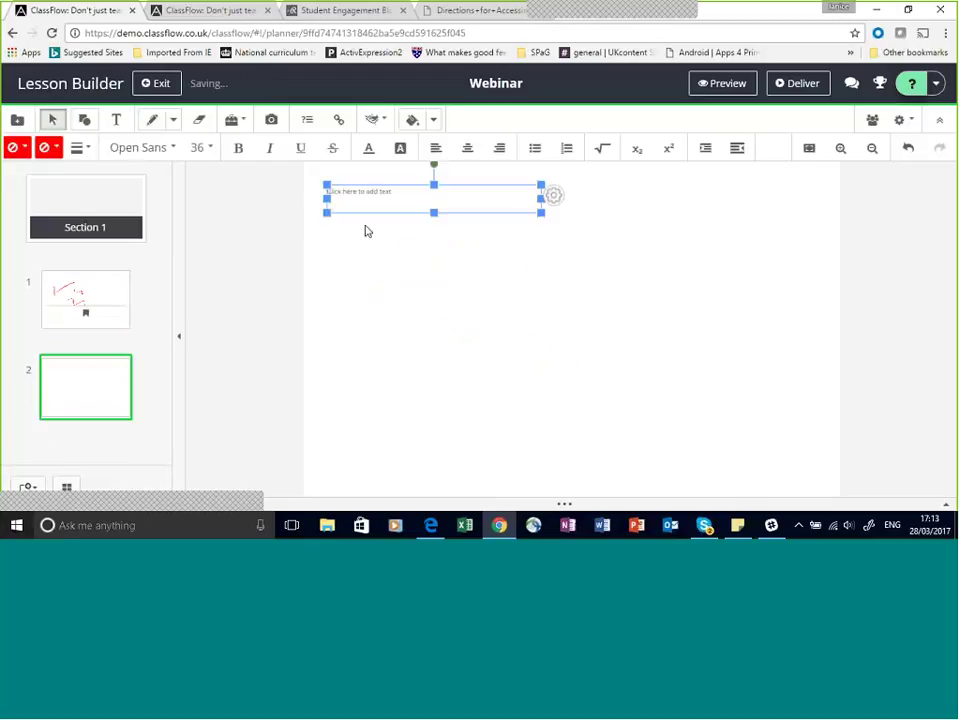
pyautogui.write('Heloo')
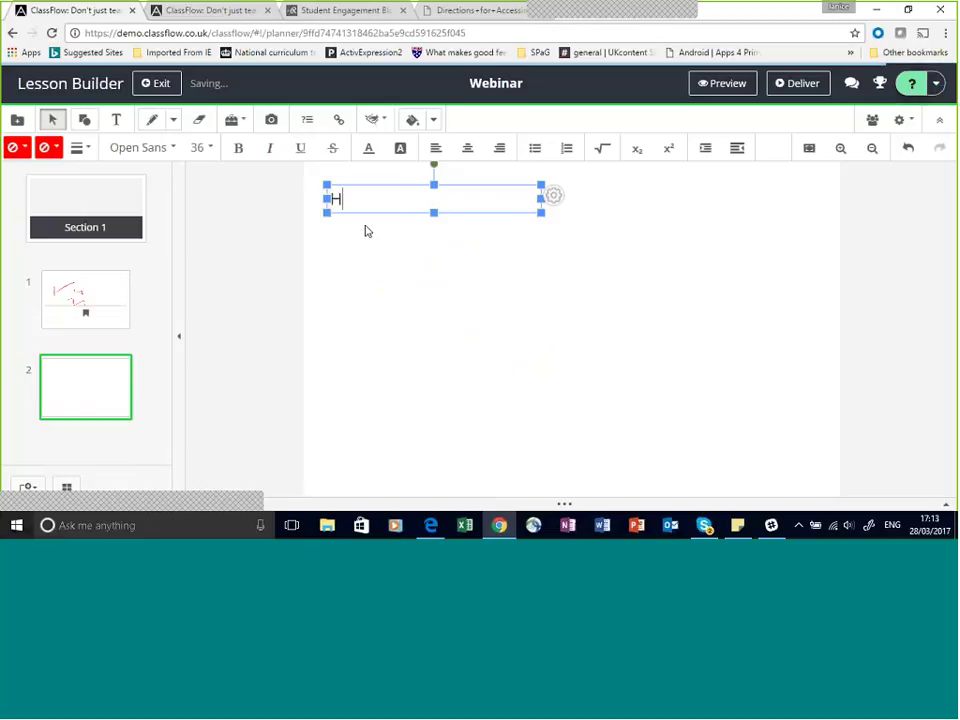
pyautogui.press('BackSpace')
pyautogui.write('lo ')
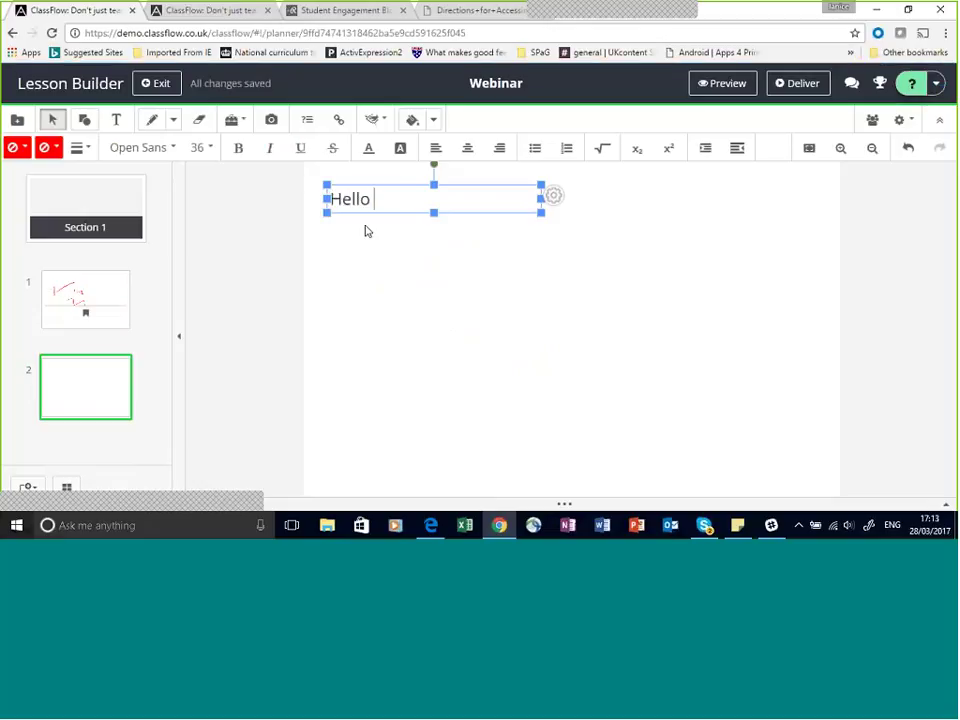
pyautogui.write('Everyone!')
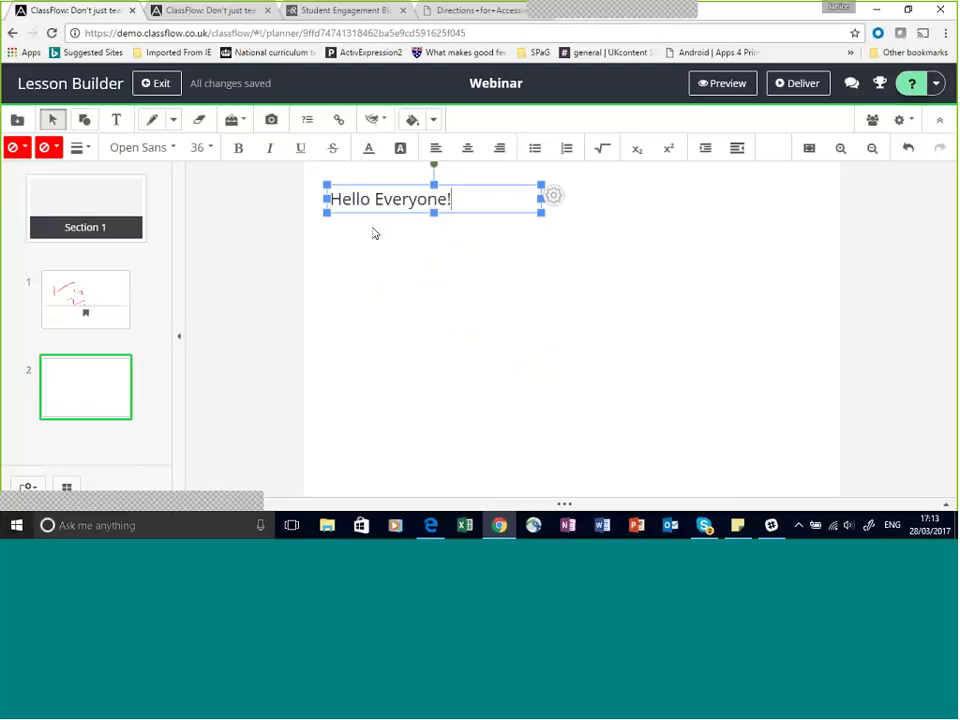
pyautogui.click(378, 235)
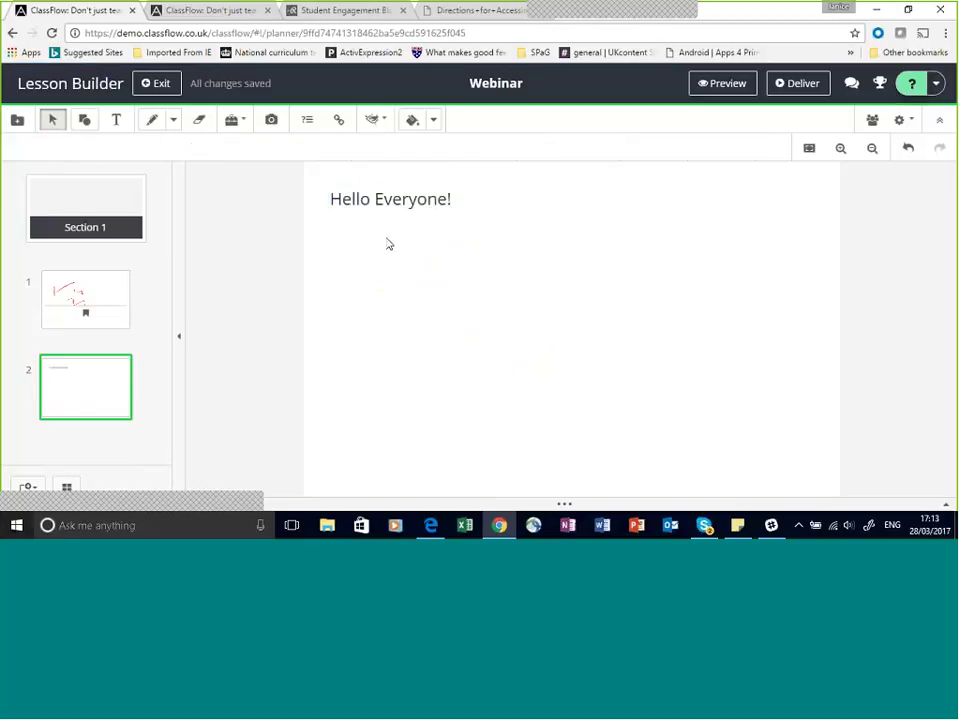
# - Browse My Resources for a file to add to card 2, and search Bing Images for Edinburgh
pyautogui.click(19, 120)
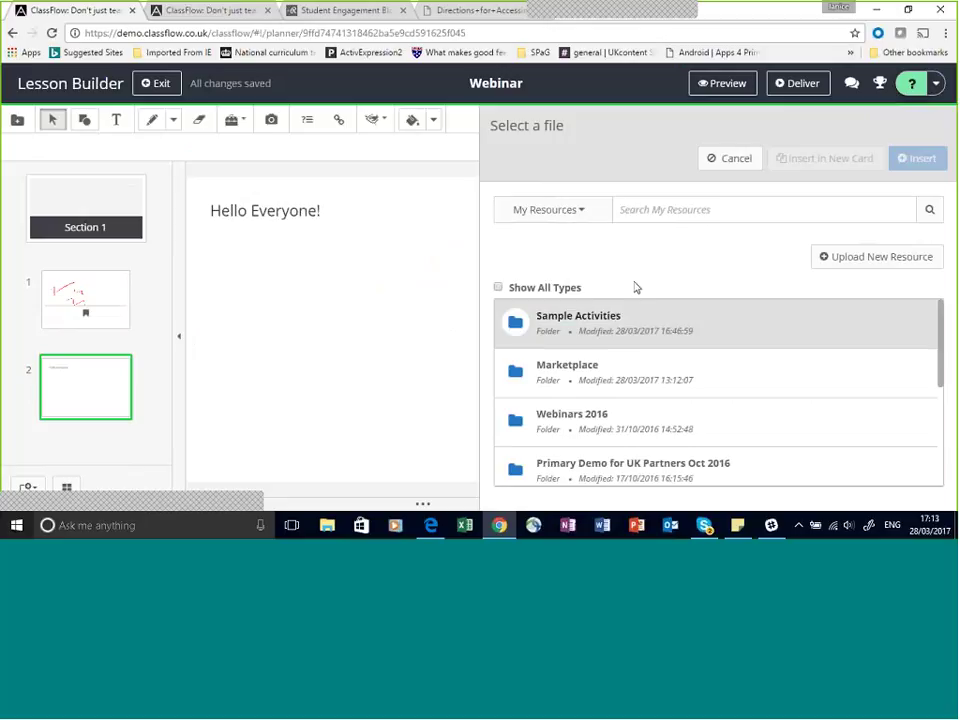
pyautogui.scroll(-3, 640, 332)
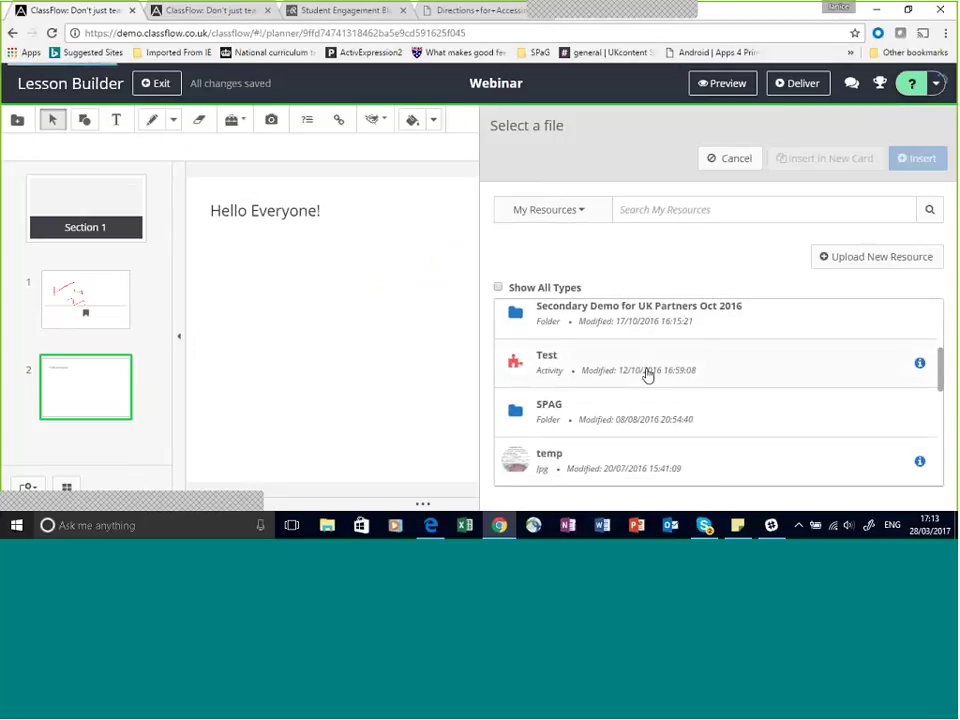
pyautogui.scroll(-2, 640, 385)
pyautogui.scroll(6, 626, 390)
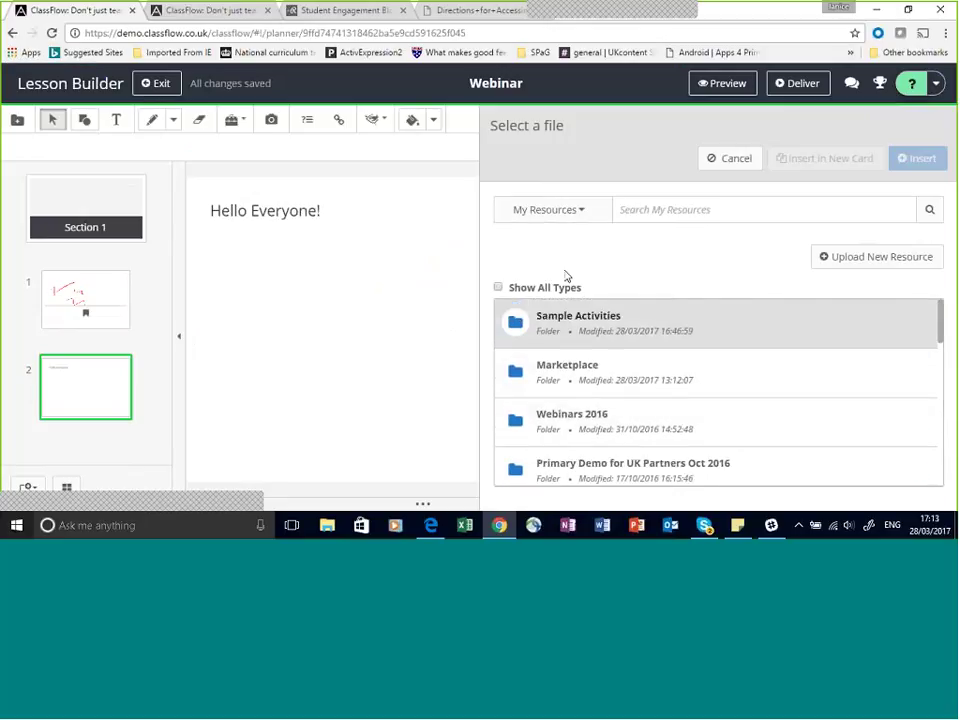
pyautogui.click(588, 215)
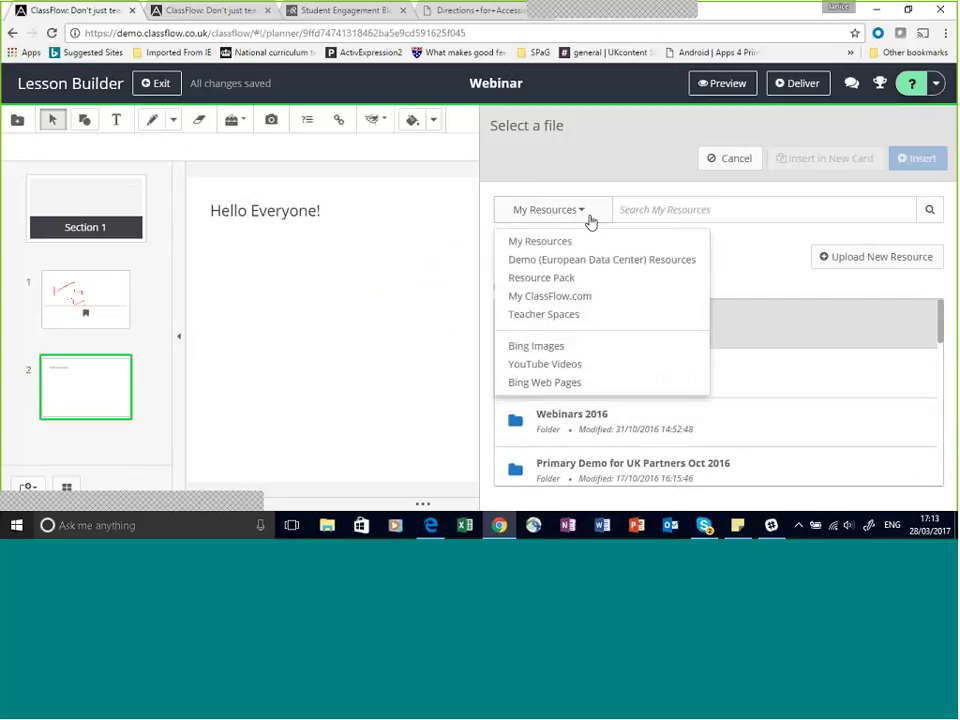
pyautogui.click(572, 347)
pyautogui.click(652, 210)
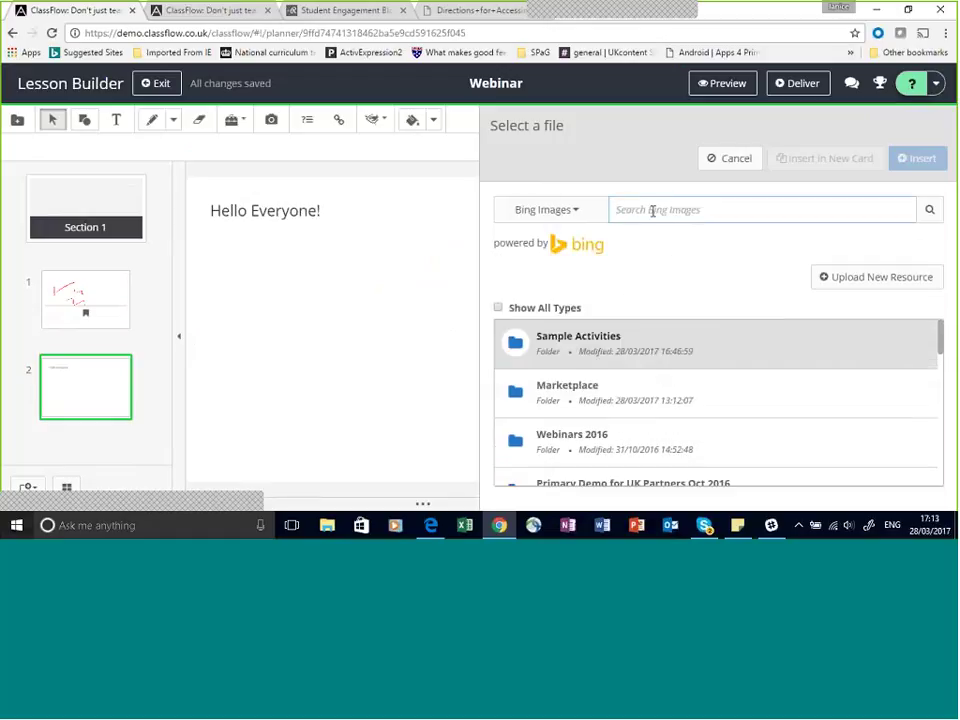
pyautogui.write('Edinburgh')
pyautogui.click(928, 219)
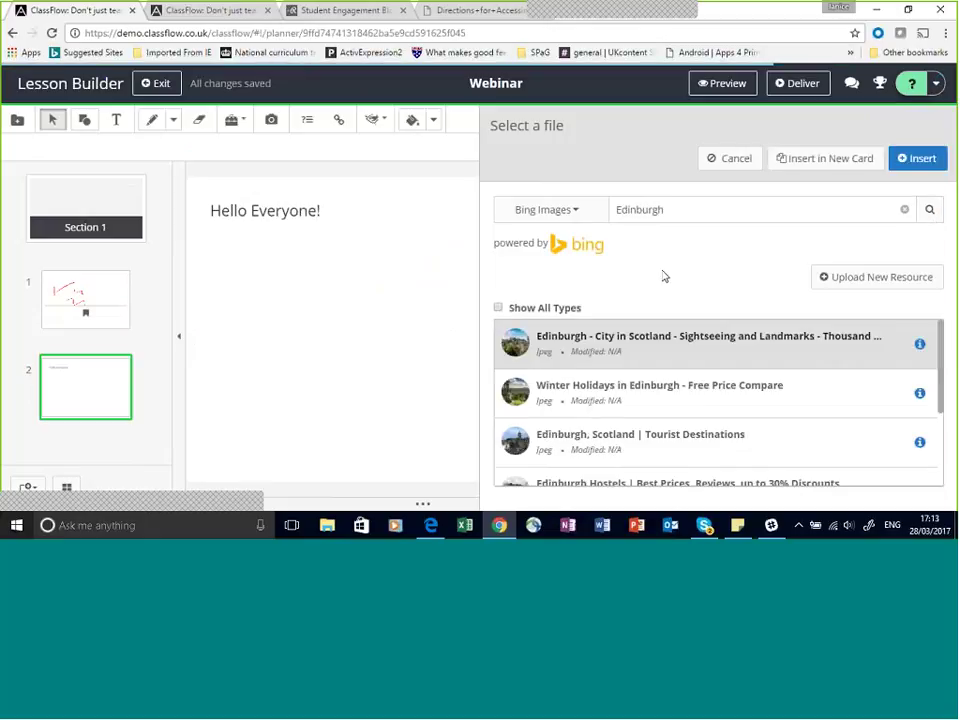
# - Preview the "Edinburgh - City in Scotland" image from the results, insert it into card 2 and close the file selection
pyautogui.scroll(-3, 838, 399)
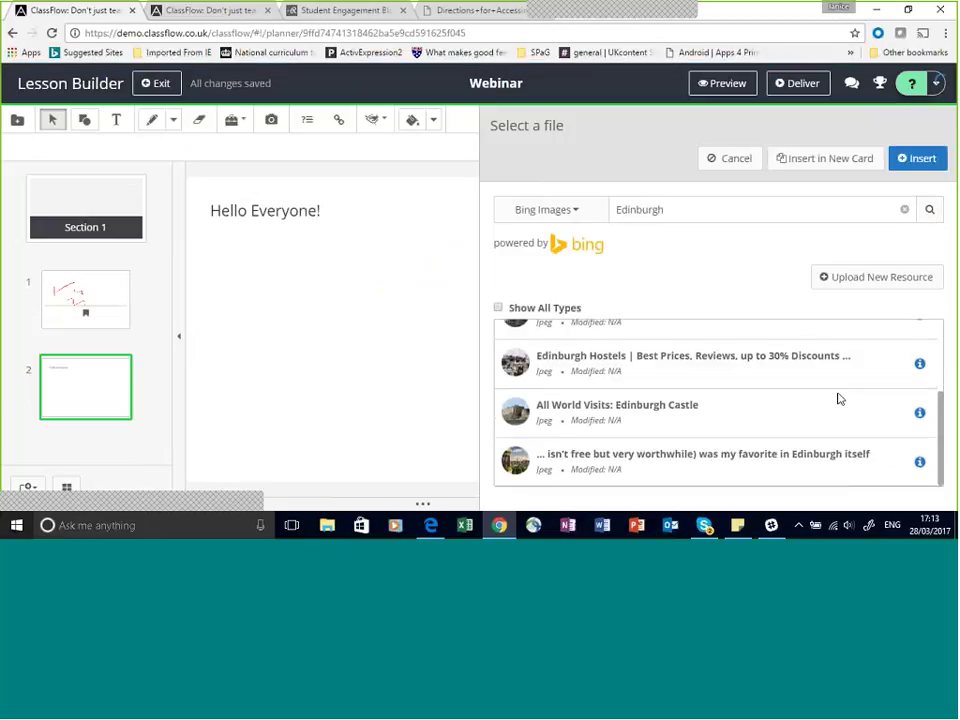
pyautogui.scroll(3, 937, 341)
pyautogui.click(864, 347)
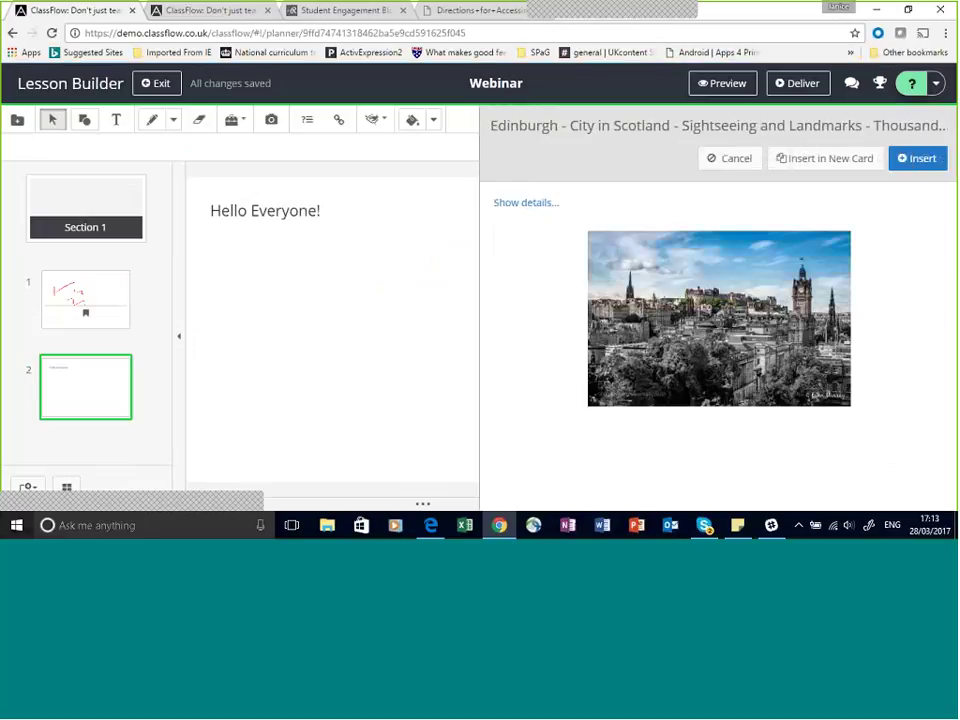
pyautogui.click(924, 160)
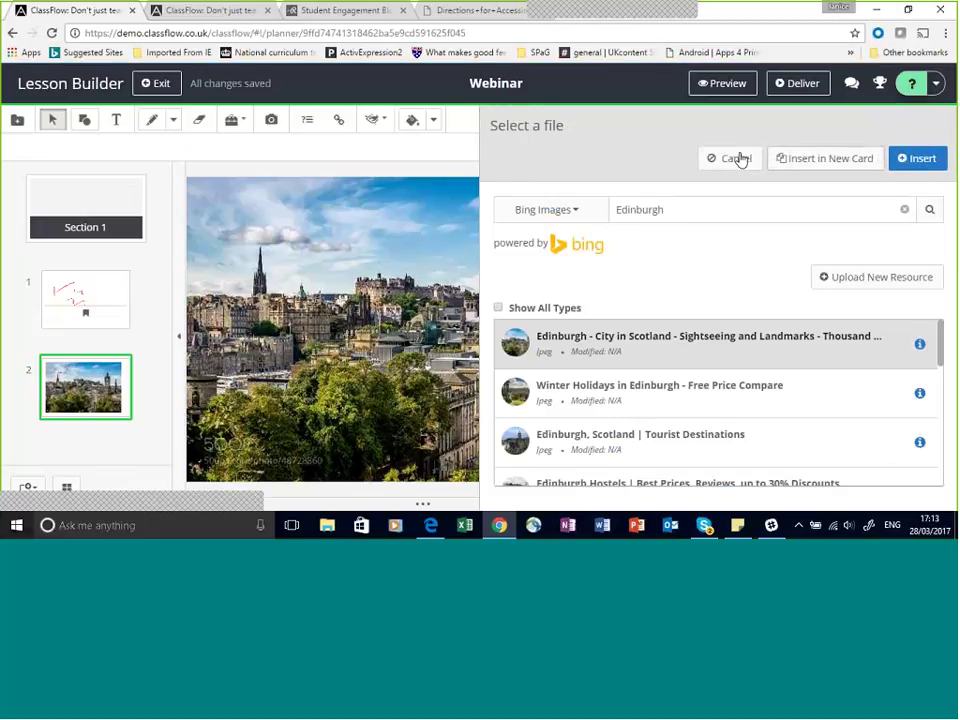
pyautogui.click(722, 160)
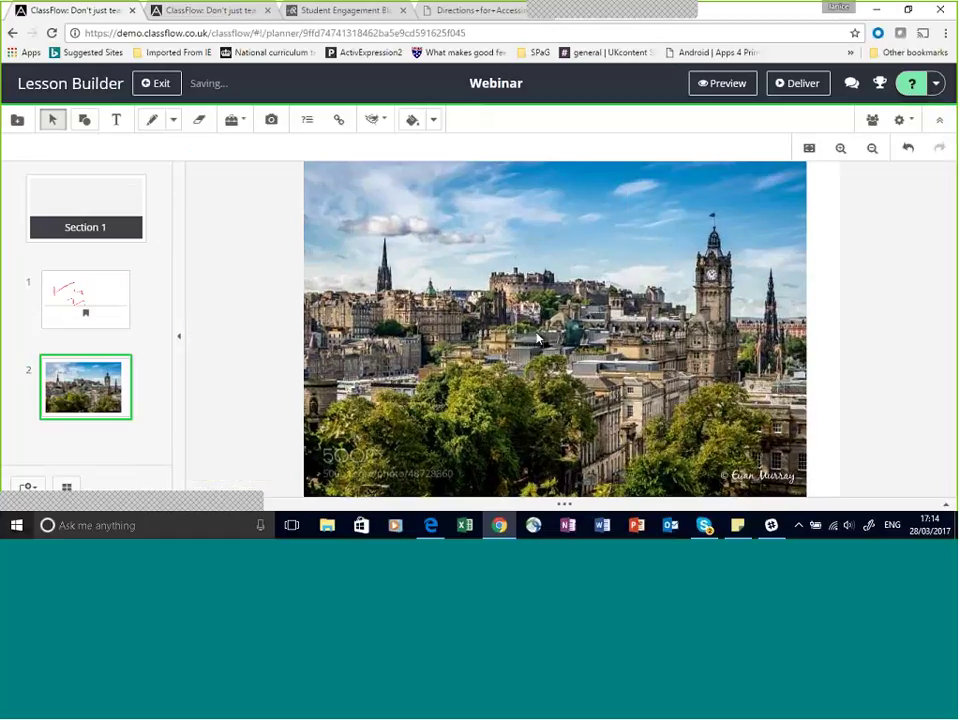
# - Shrink the Edinburgh image to less than half its width, move it to mid-card and position the "Hello Everyone!" text just above it
pyautogui.click(575, 395)
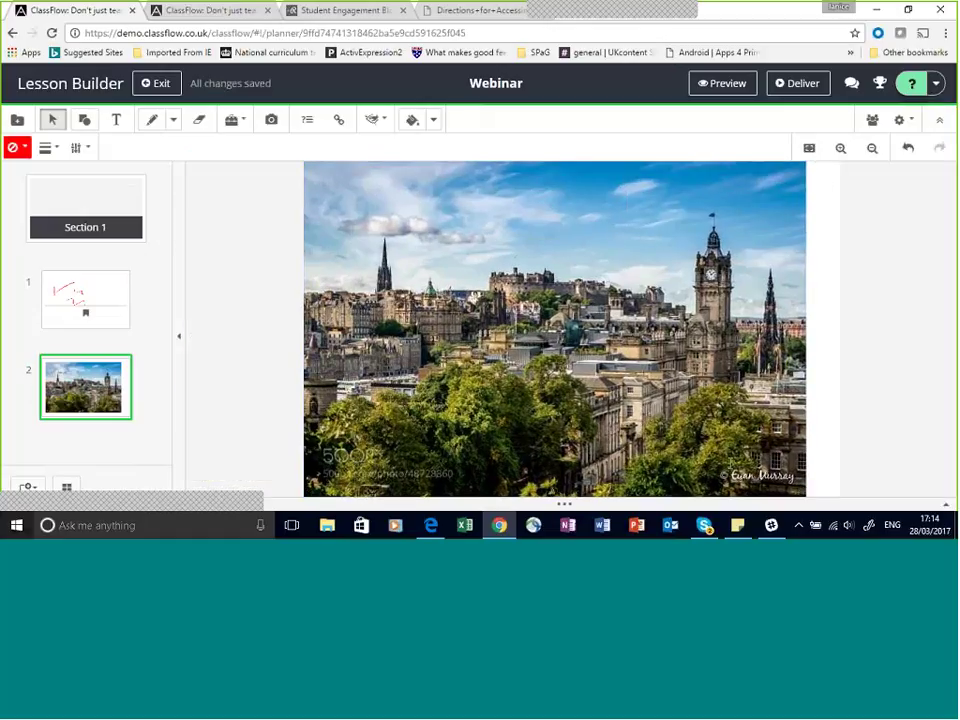
pyautogui.moveTo(808, 494); pyautogui.dragTo(521, 321)
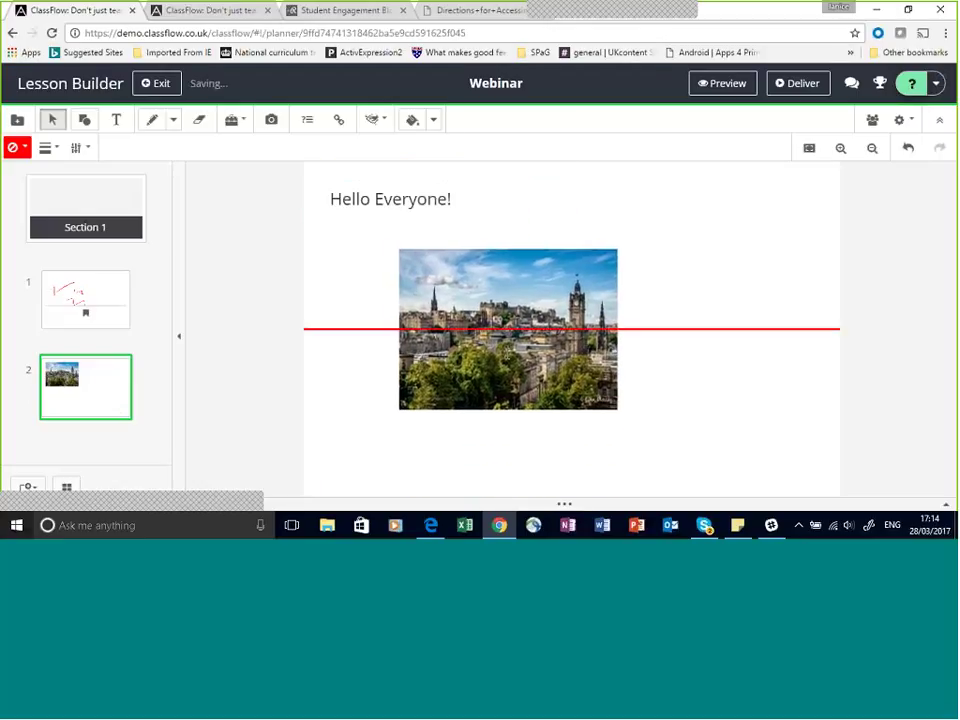
pyautogui.moveTo(417, 272); pyautogui.dragTo(420, 293)
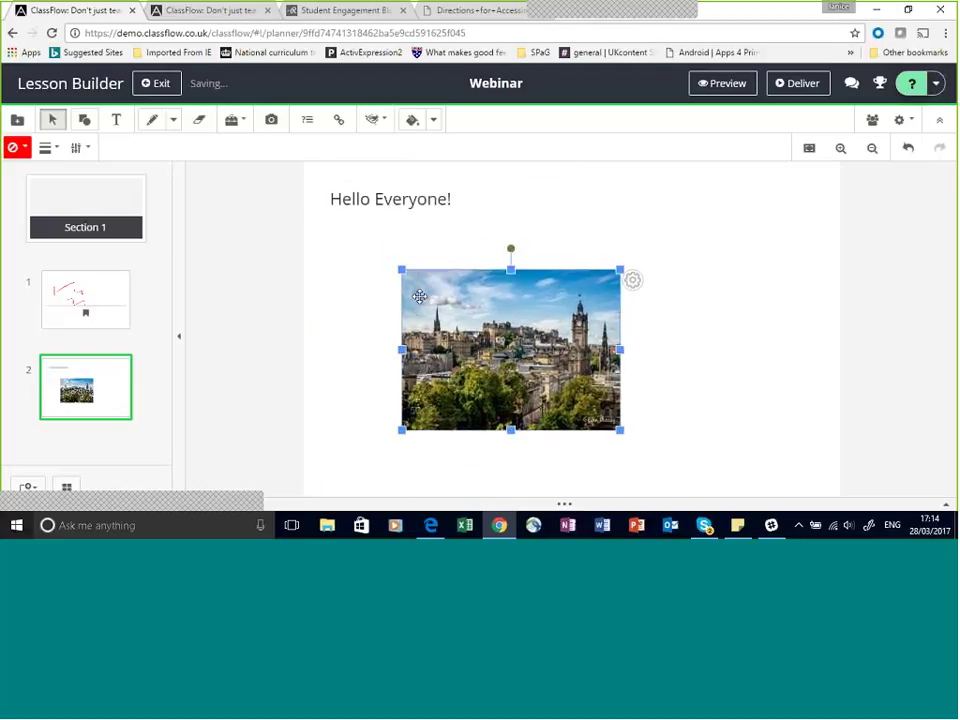
pyautogui.click(390, 187)
pyautogui.moveTo(390, 187); pyautogui.dragTo(499, 224)
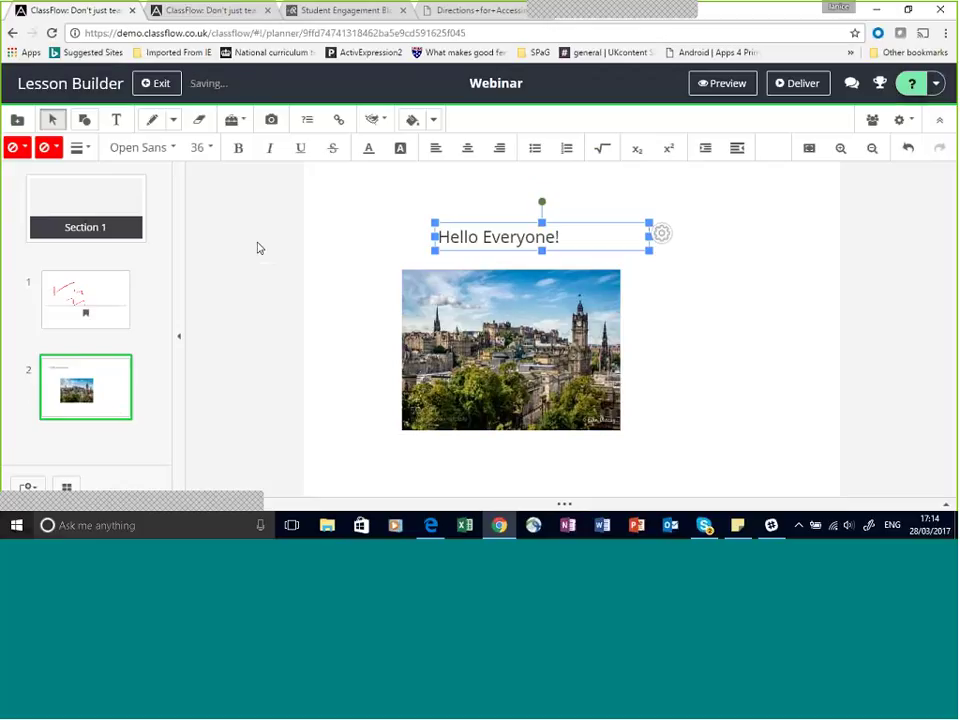
# - Look through the available teaching tools, from Protractor to Widgets, without adding any to the card
pyautogui.click(461, 387)
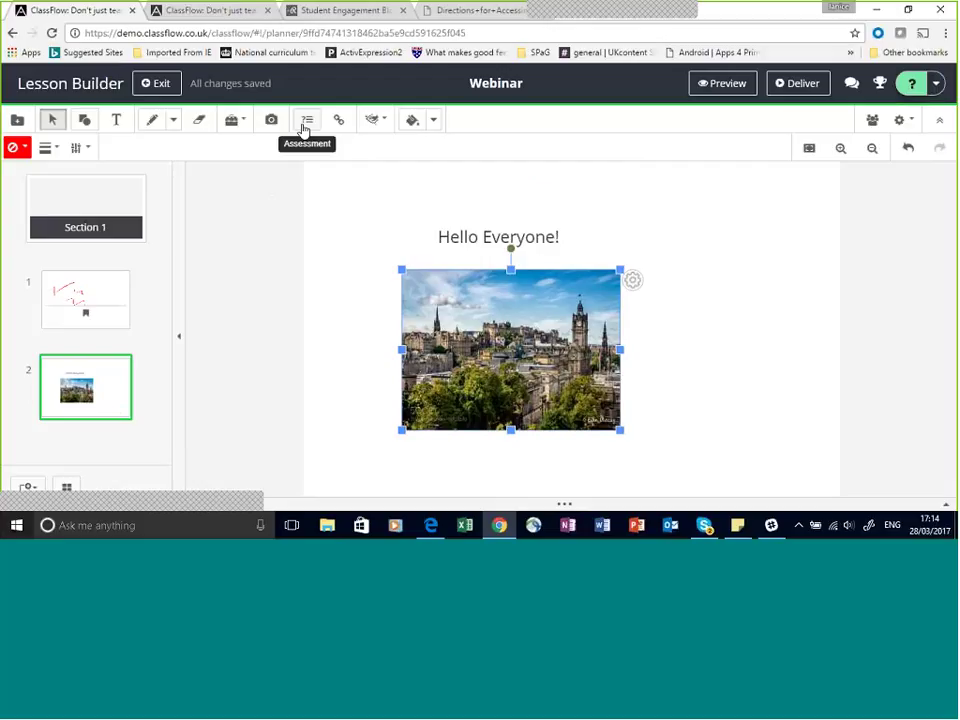
pyautogui.click(232, 123)
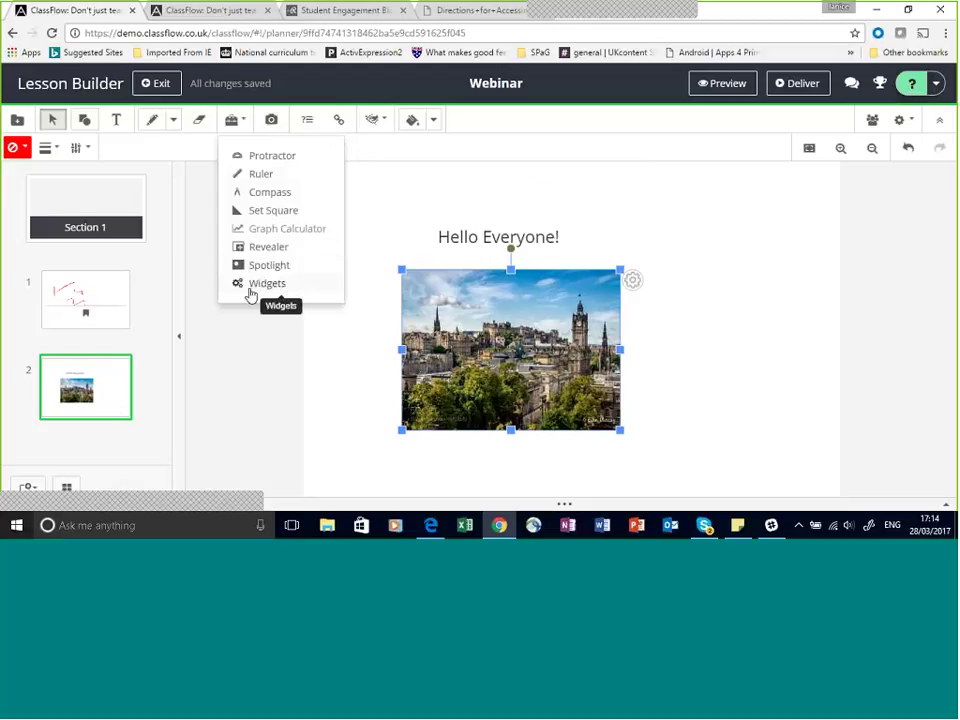
pyautogui.click(396, 229)
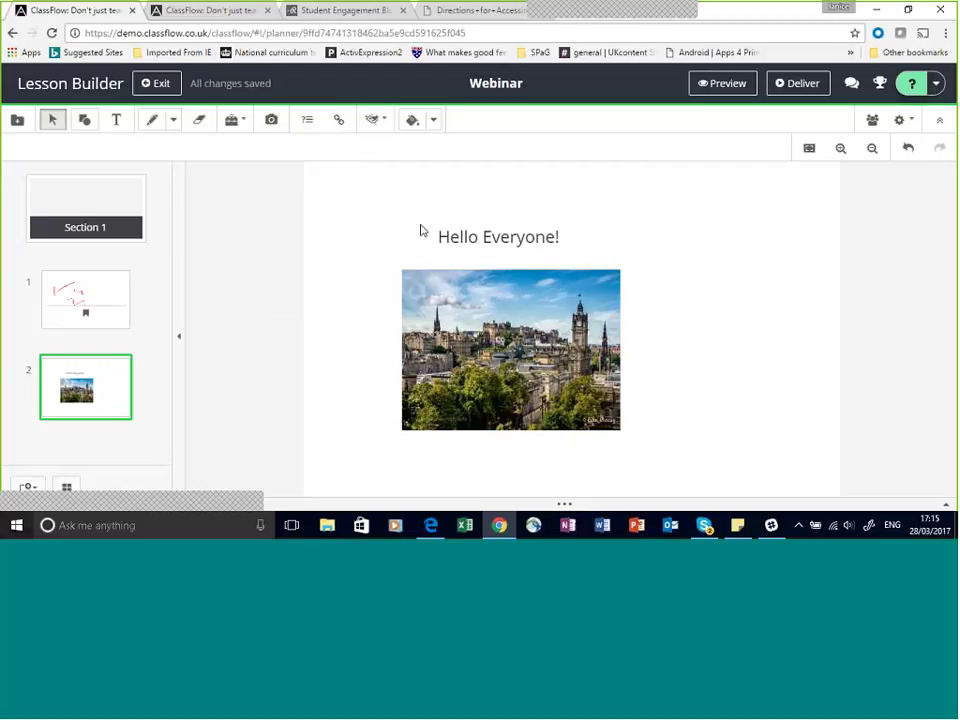
# - Exit the Webinar lesson, switch to the presented Student Engagement lesson in the other browser tab and exit it to My Resources
pyautogui.click(160, 84)
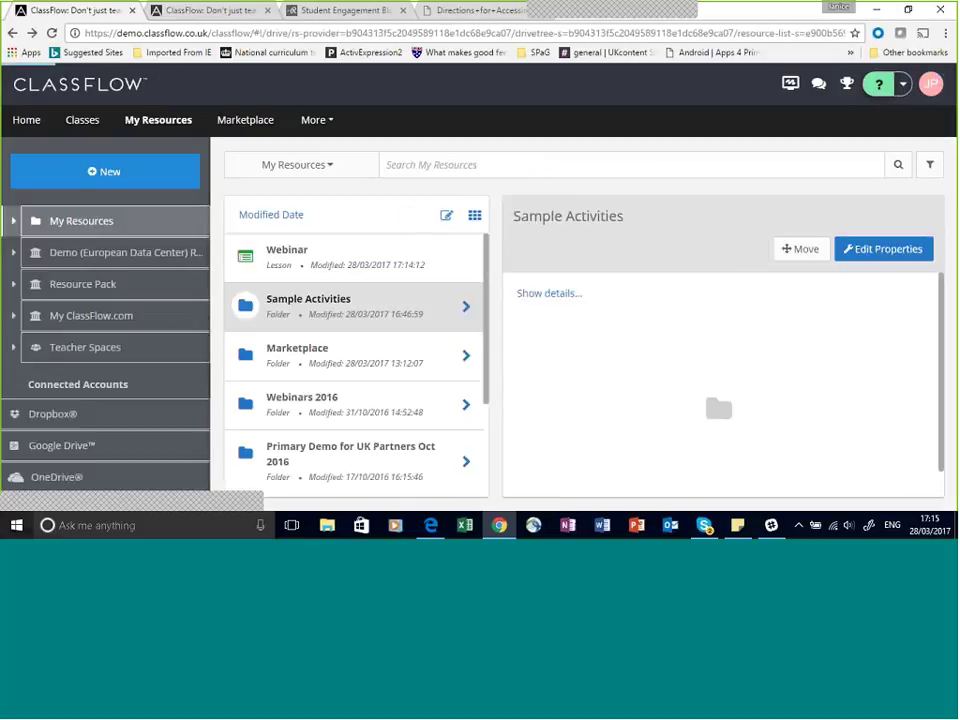
pyautogui.click(185, 10)
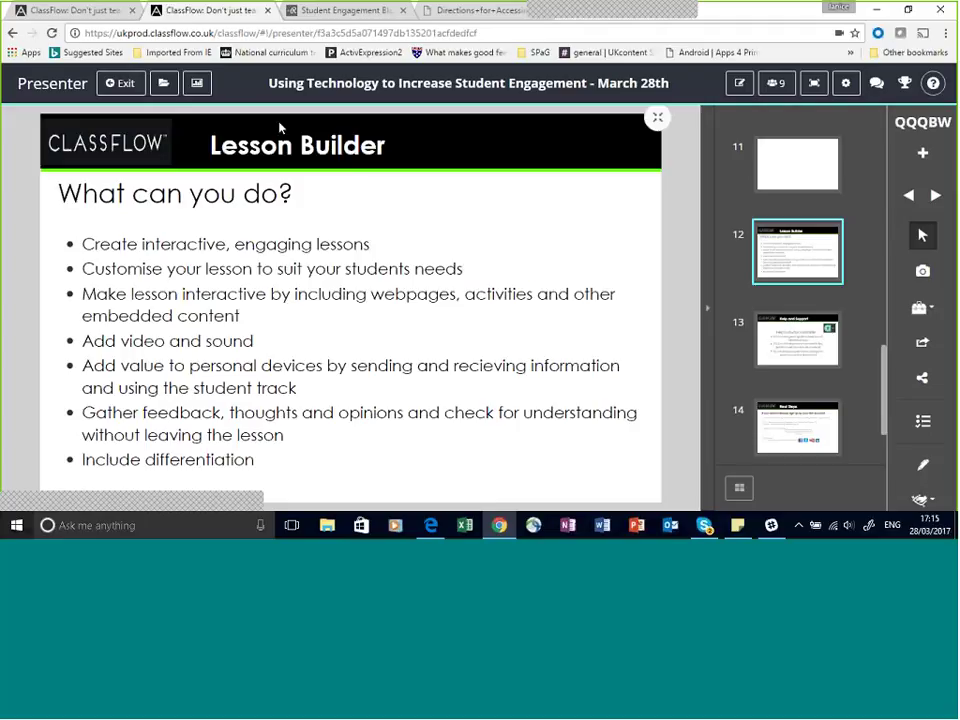
pyautogui.click(121, 86)
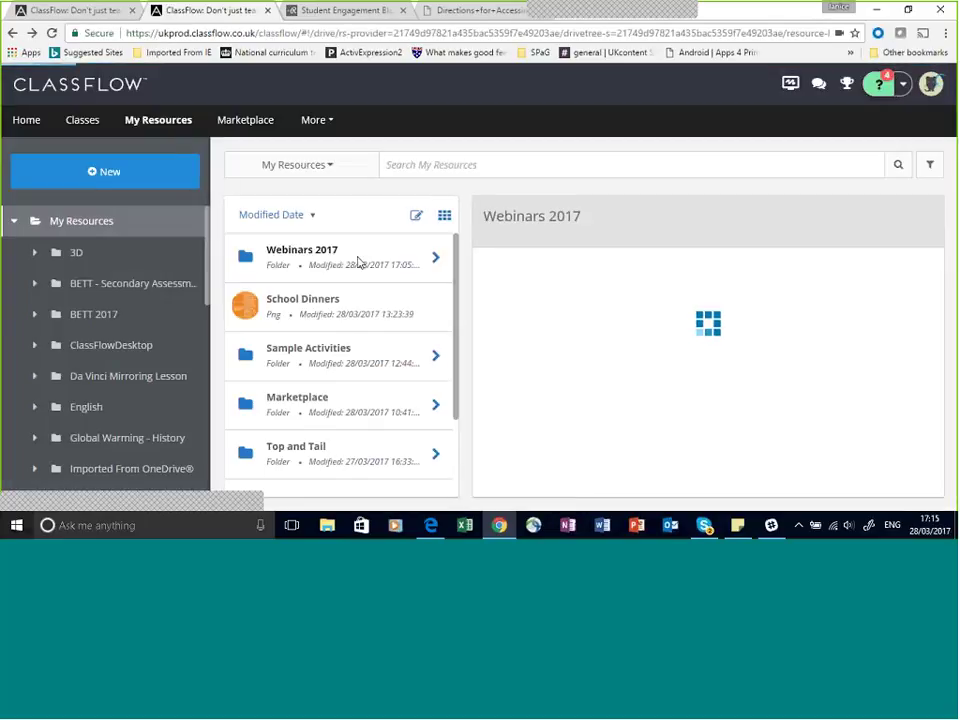
pyautogui.click(358, 262)
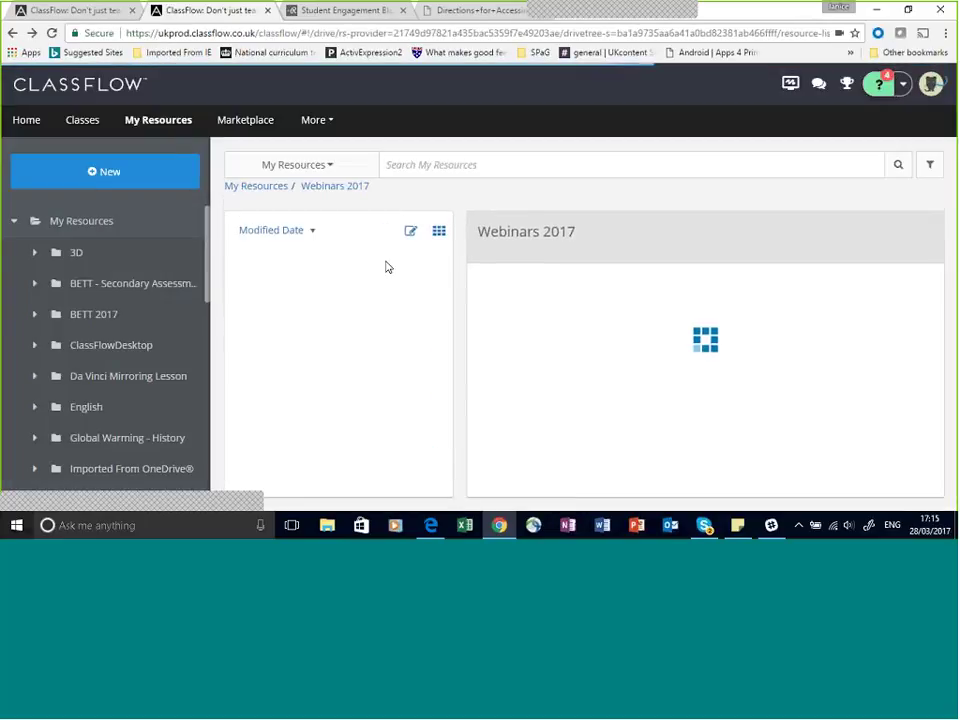
pyautogui.scroll(-2, 463, 340)
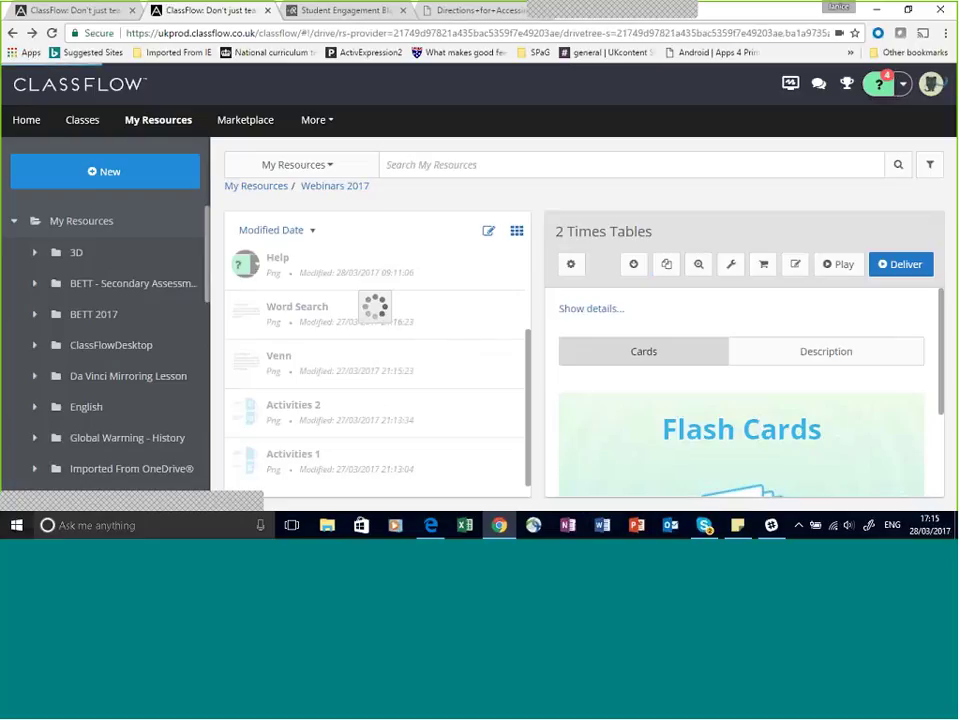
pyautogui.click(84, 226)
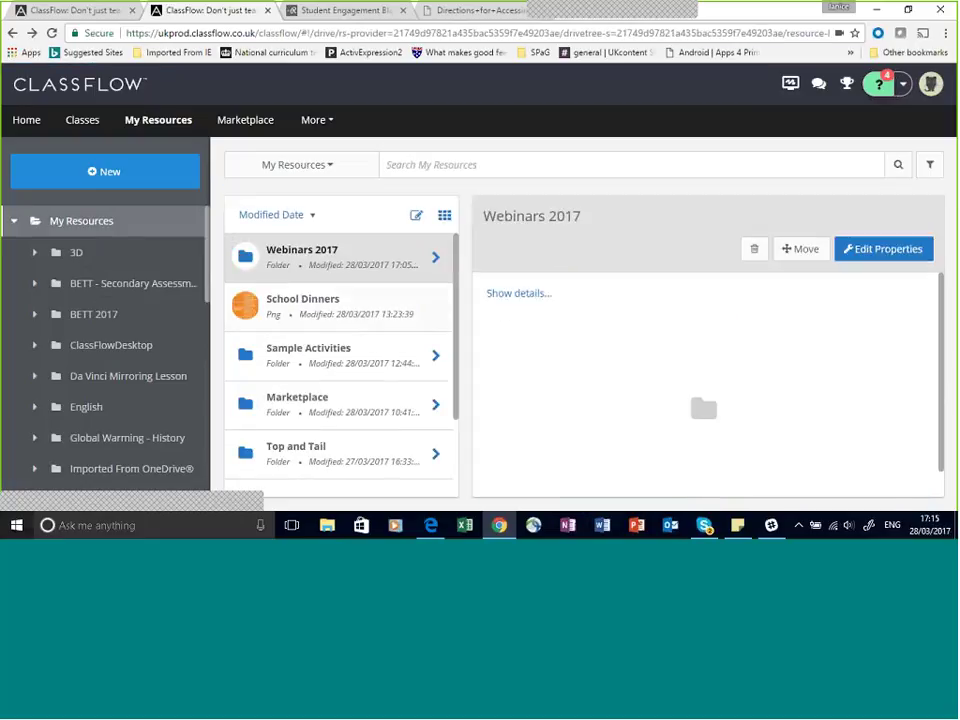
# - Find the Partner Conference Oct 2016 folder in My Resources and open its Animal Adaptation for UK Partners lesson for editing
pyautogui.scroll(-5, 400, 365)
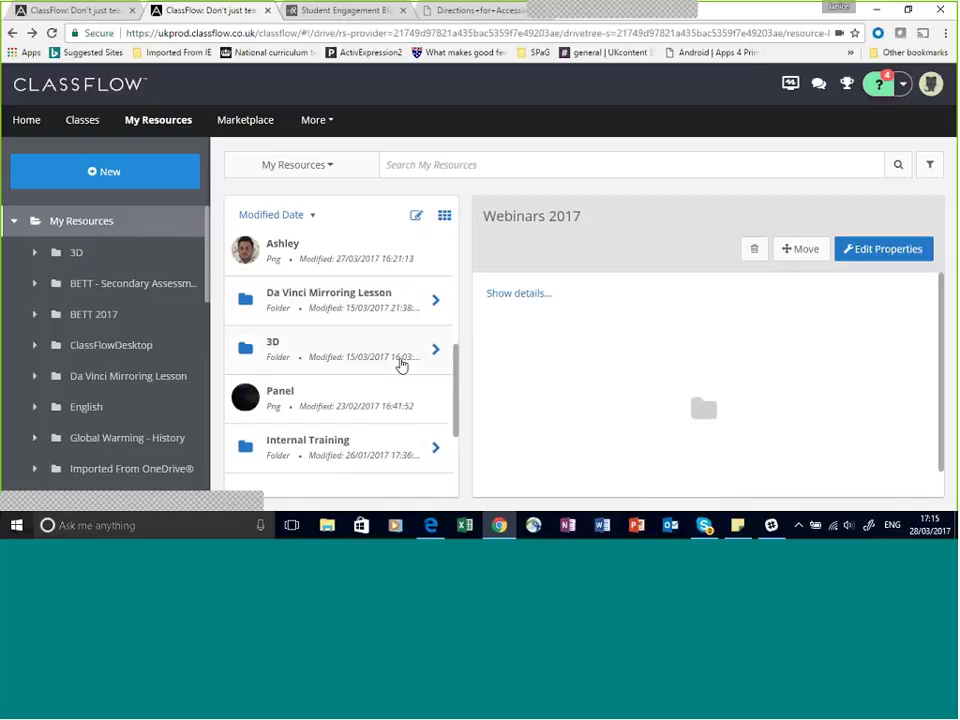
pyautogui.scroll(-5, 400, 365)
pyautogui.scroll(-4, 400, 365)
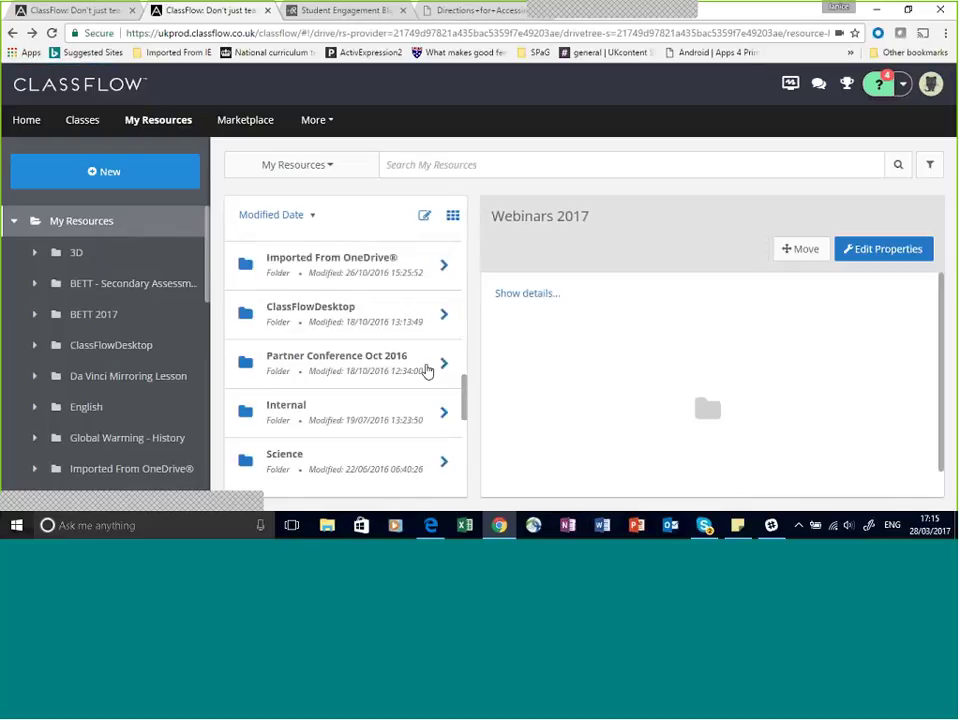
pyautogui.click(441, 368)
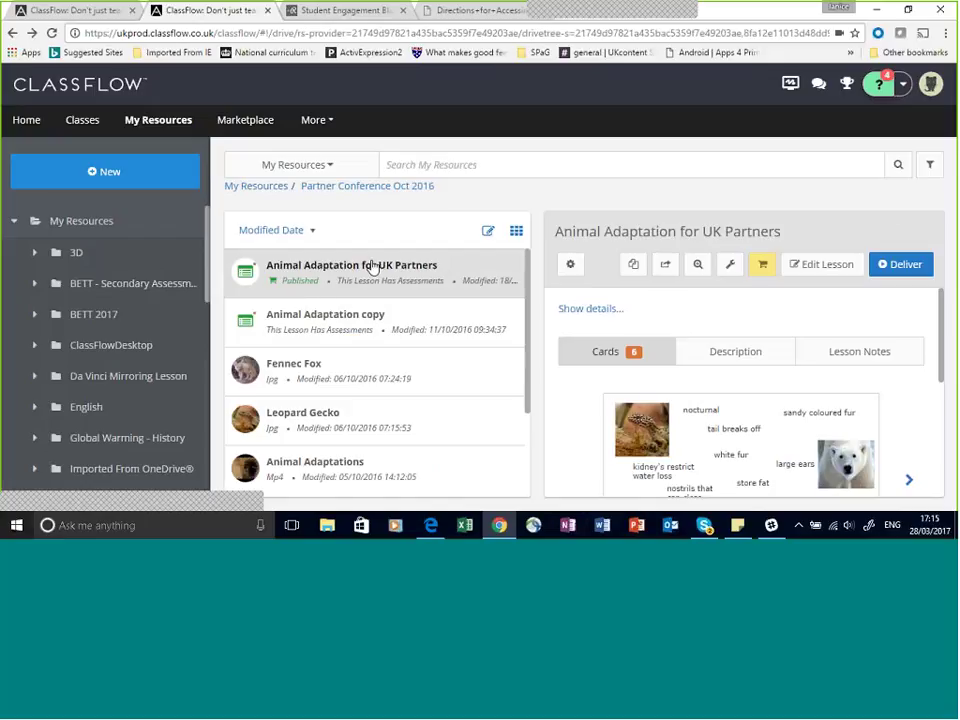
pyautogui.click(826, 266)
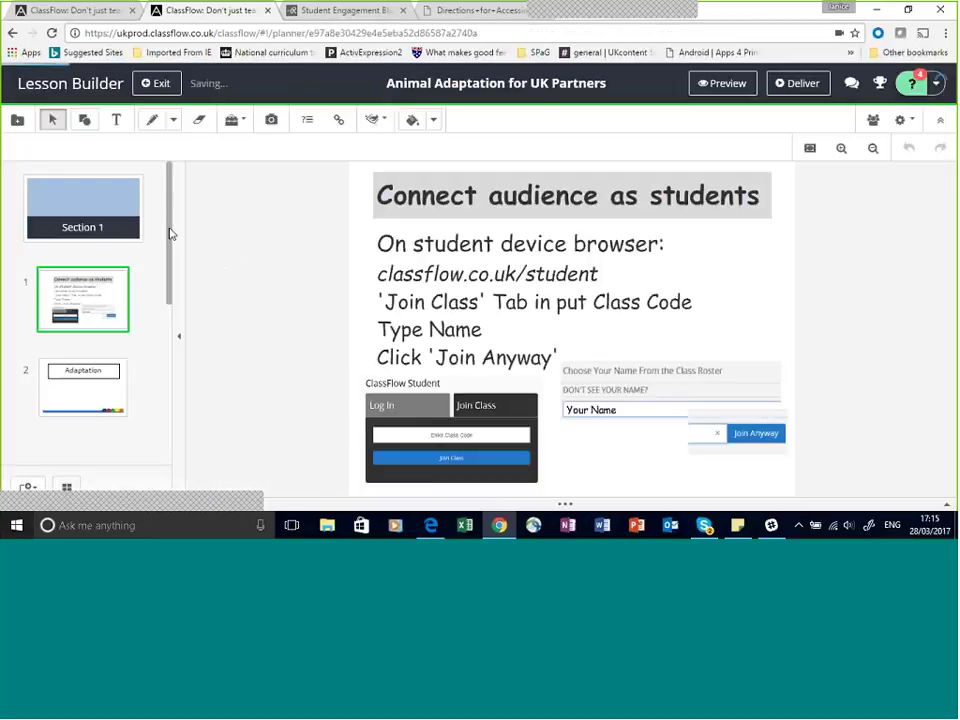
# - Display card 2, Adaptation, and examine the definition text box below its heading
pyautogui.moveTo(170, 233); pyautogui.dragTo(151, 409)
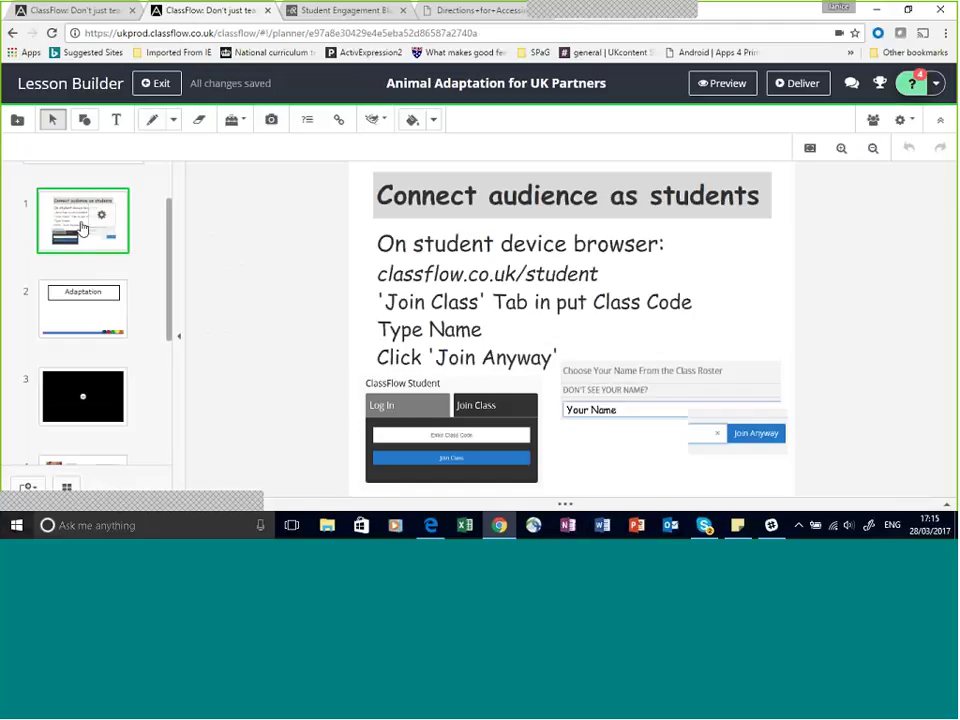
pyautogui.moveTo(68, 303)
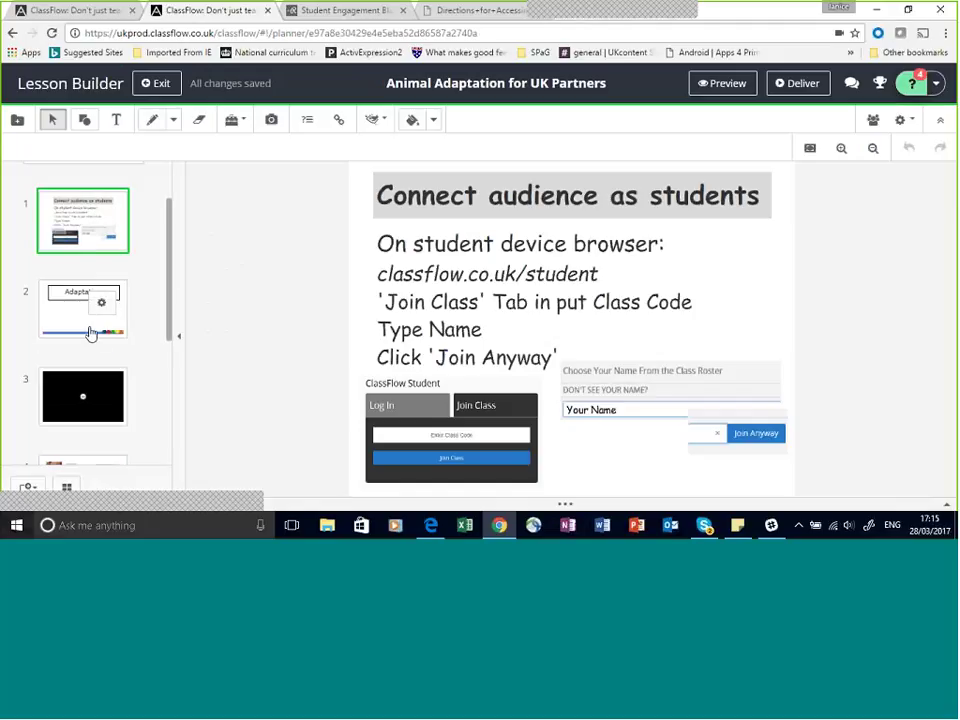
pyautogui.click(84, 327)
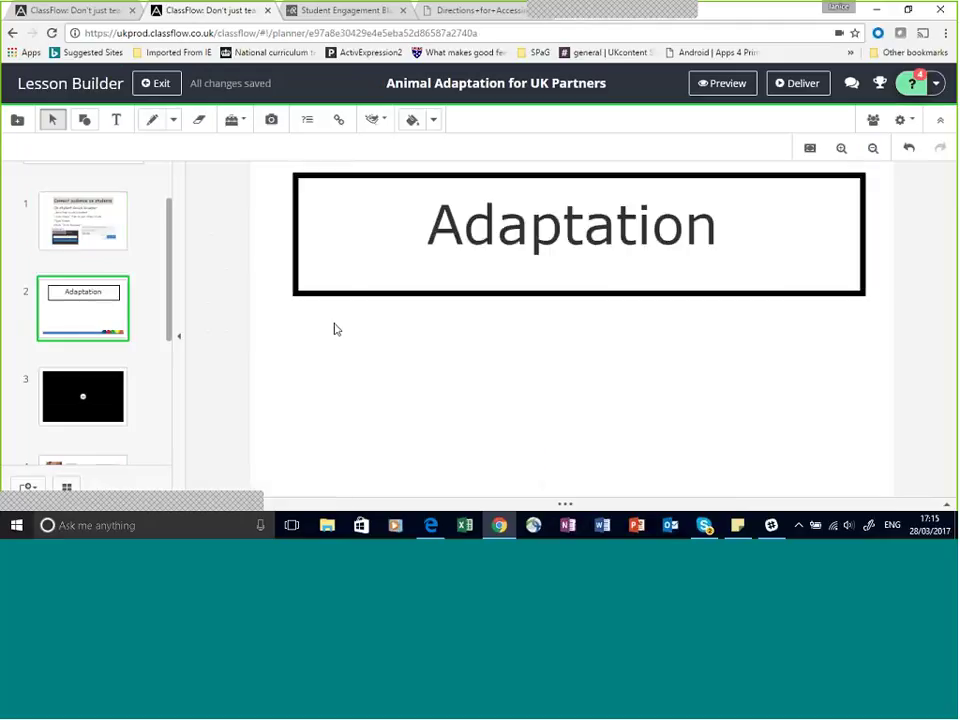
pyautogui.click(537, 377)
pyautogui.click(540, 356)
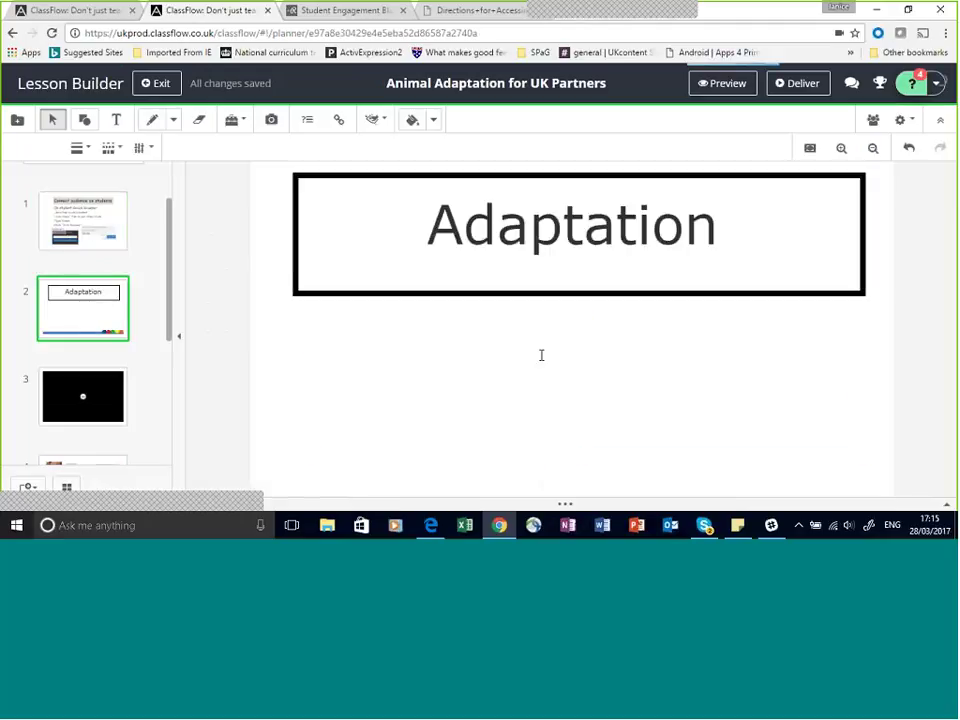
pyautogui.write('A characteristic that helps an organism to better survive in its particular environment.')
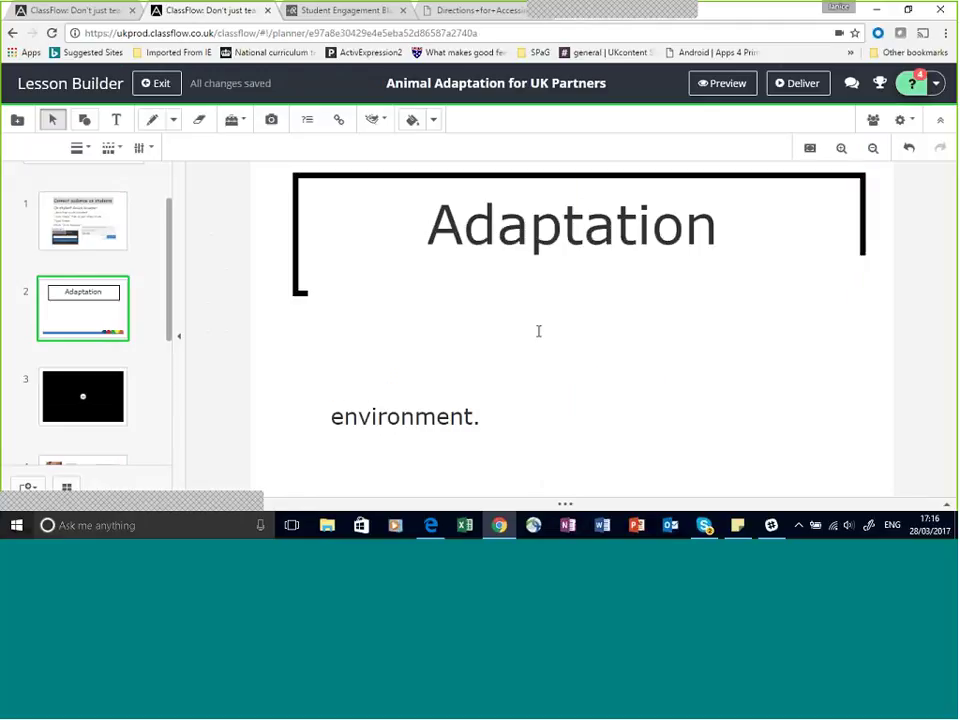
pyautogui.hotkey('ctrl', 'z')
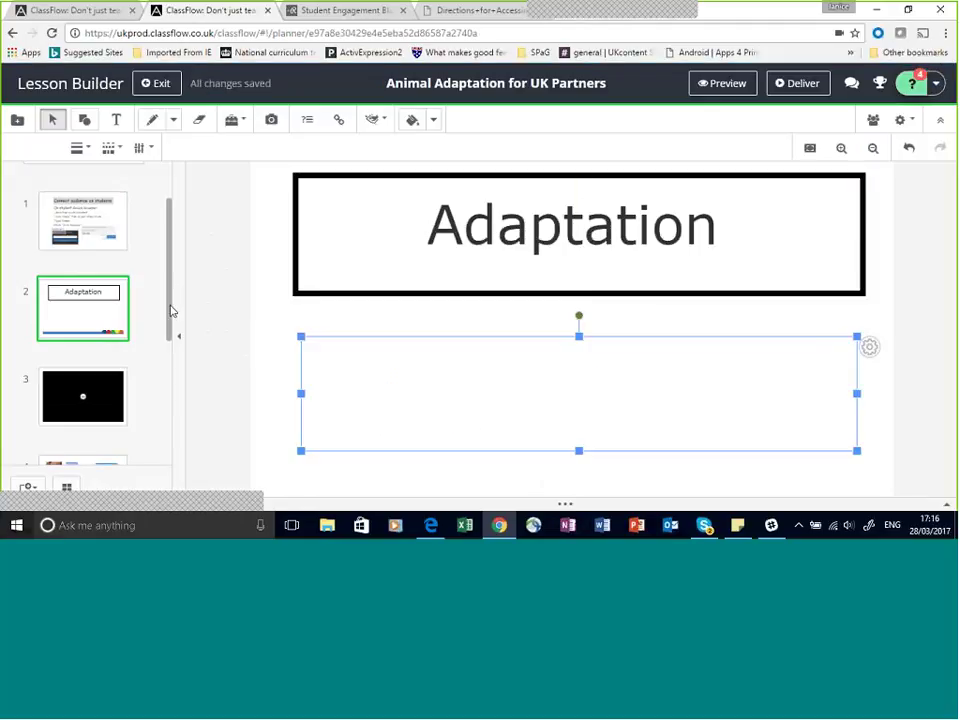
# - Look through cards 3 to 6: the video, the animal features sorting card, the crossword activity and the plenary
pyautogui.scroll(-2, 171, 317)
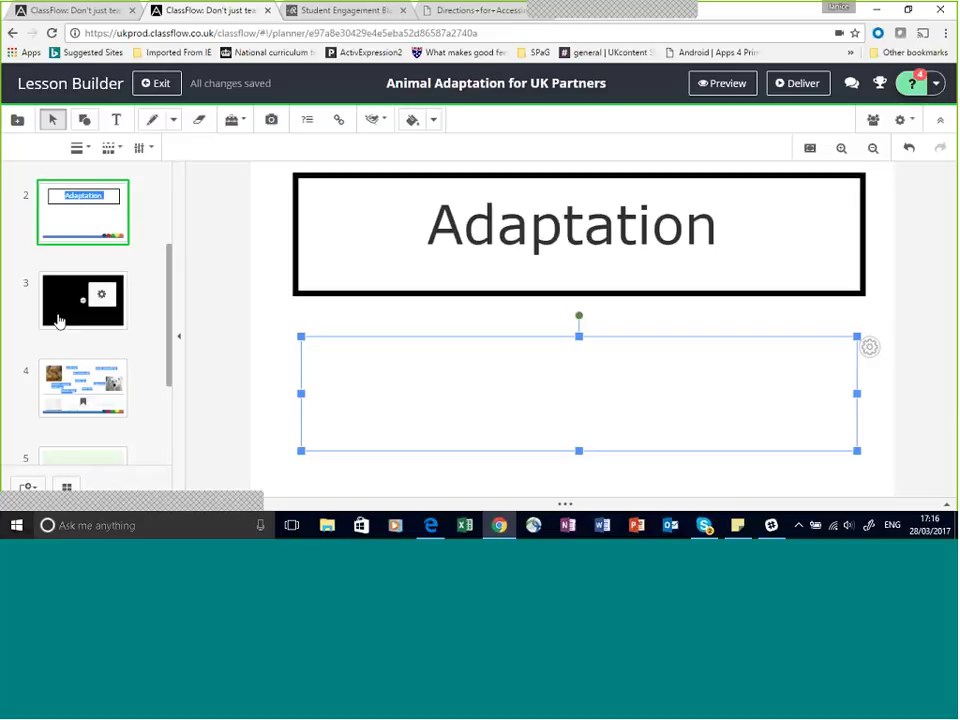
pyautogui.click(58, 320)
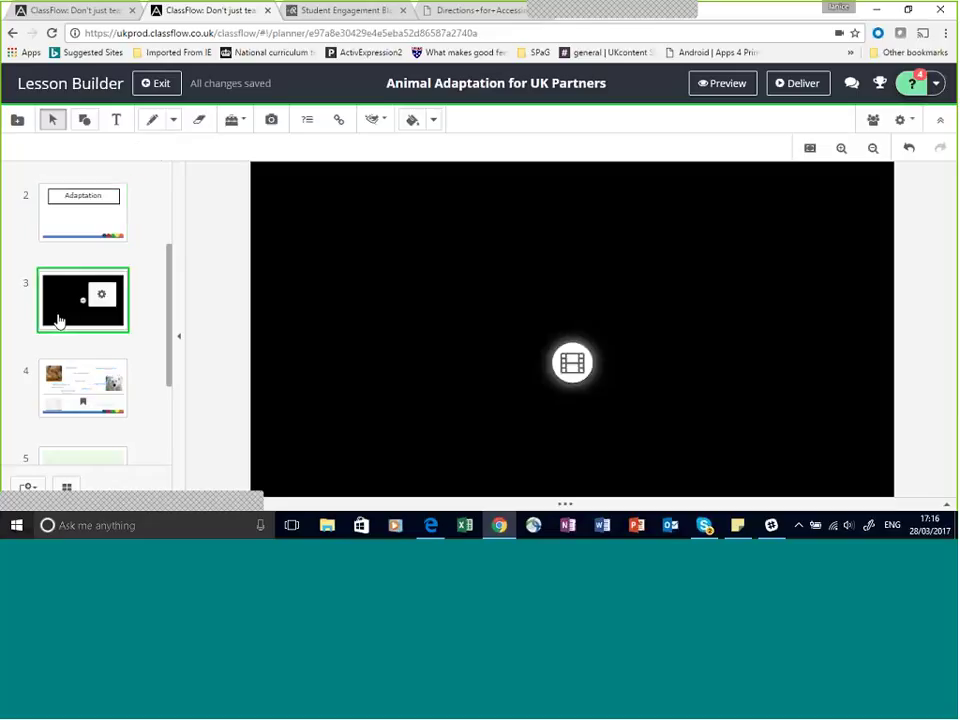
pyautogui.click(69, 400)
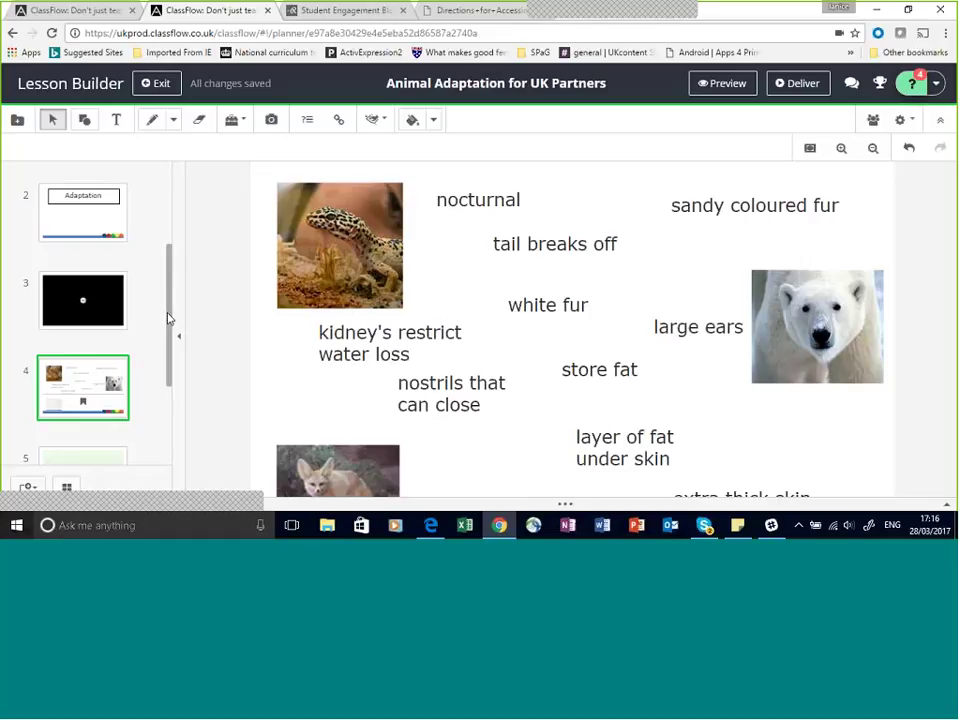
pyautogui.moveTo(169, 321); pyautogui.dragTo(172, 372)
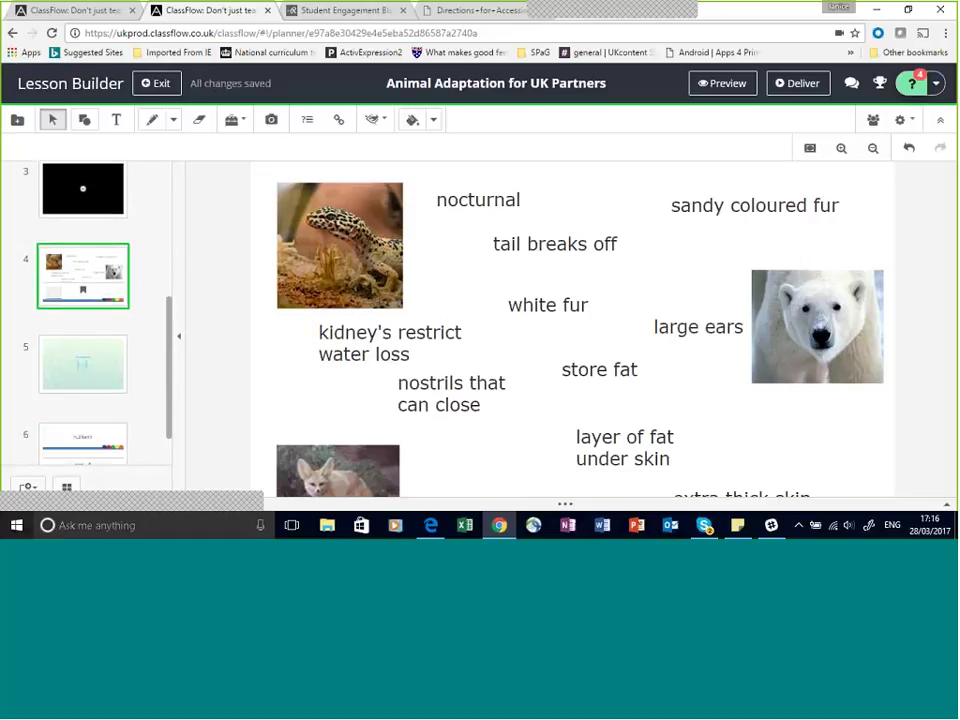
pyautogui.click(73, 375)
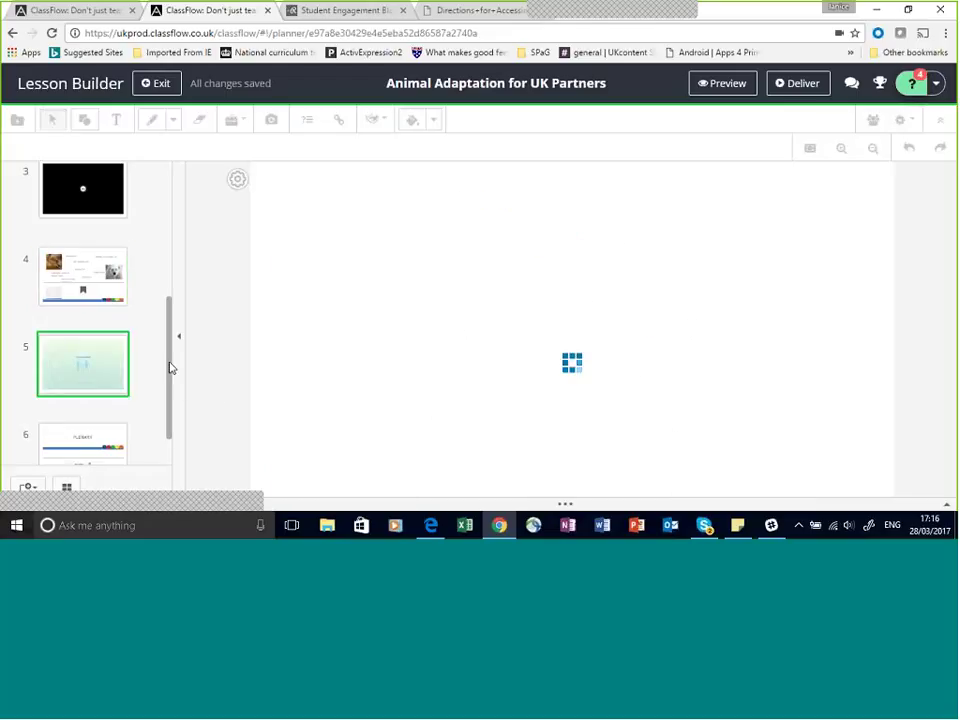
pyautogui.scroll(-1, 150, 390)
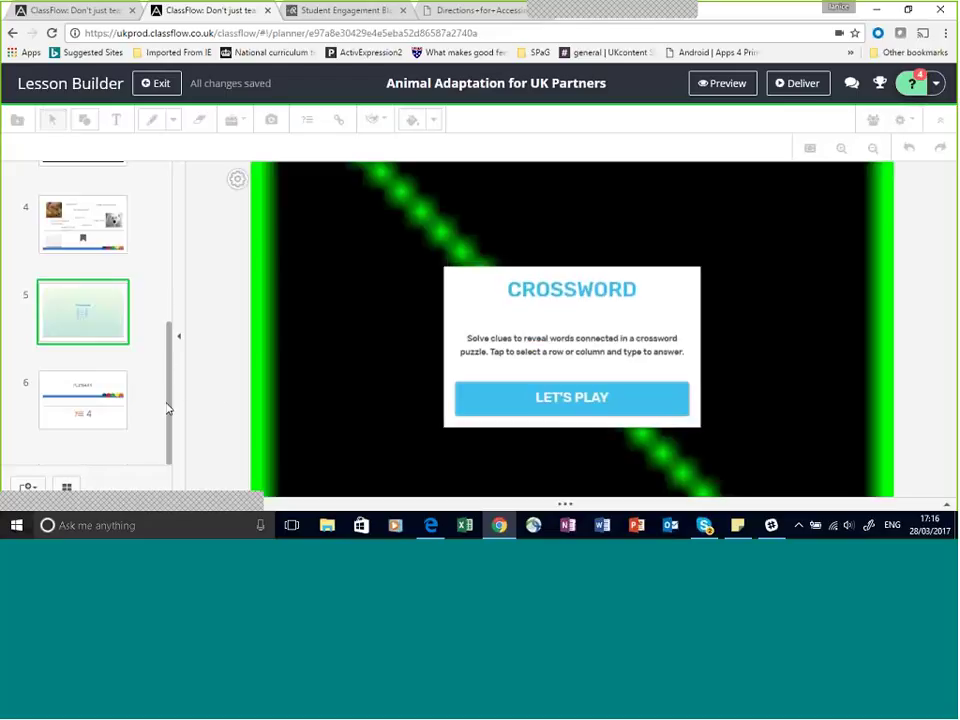
pyautogui.click(69, 411)
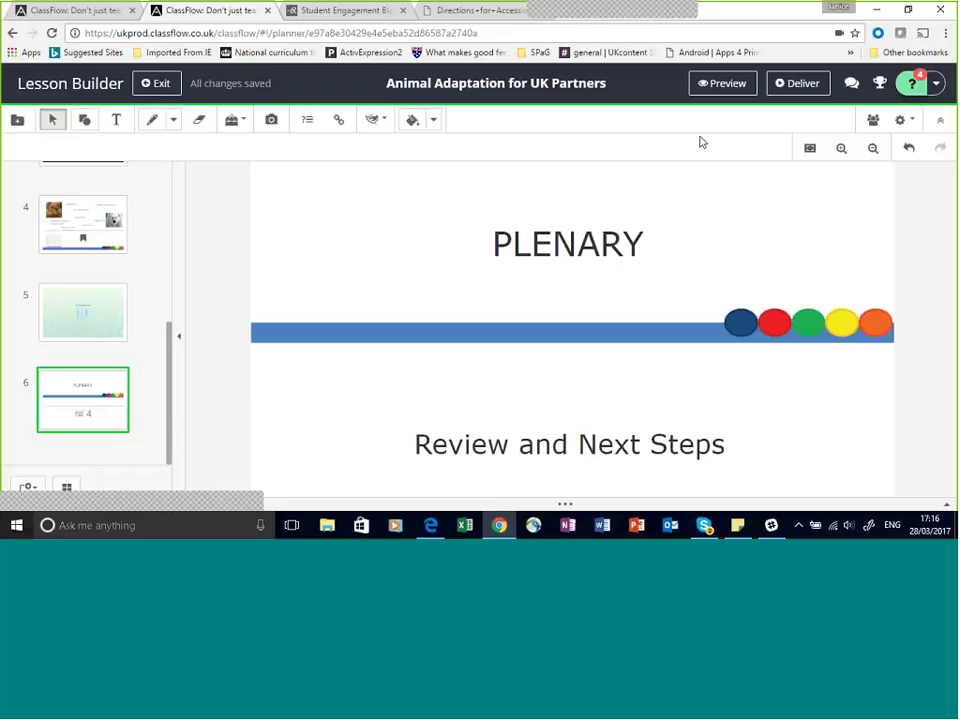
# - Deliver the lesson as an Ad Hoc Session with no class and check the student view in the Edge browser
pyautogui.click(798, 84)
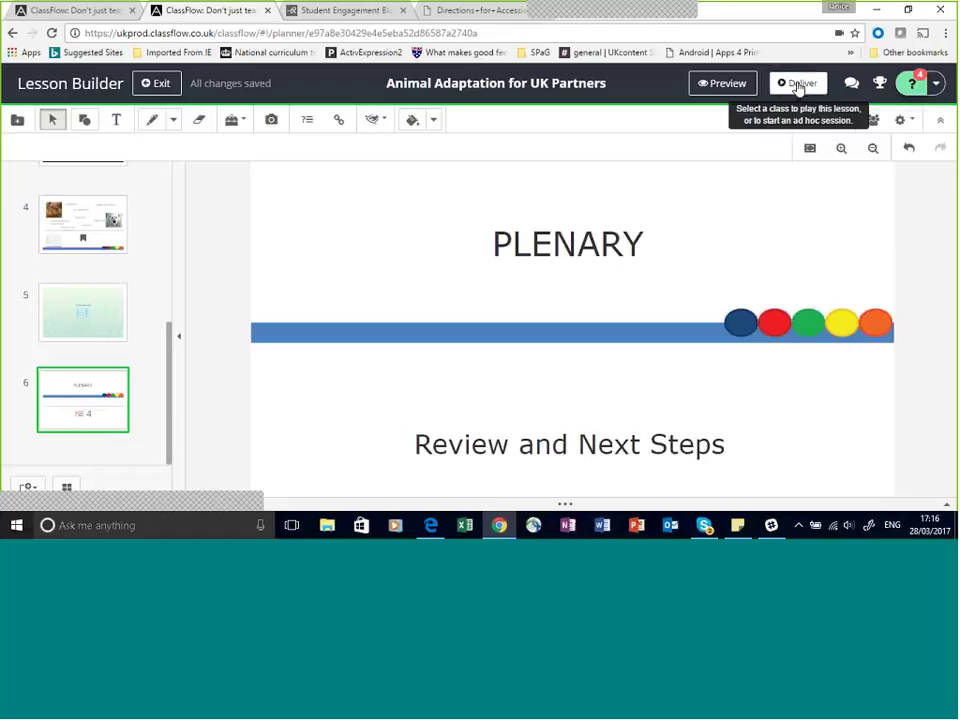
pyautogui.click(798, 85)
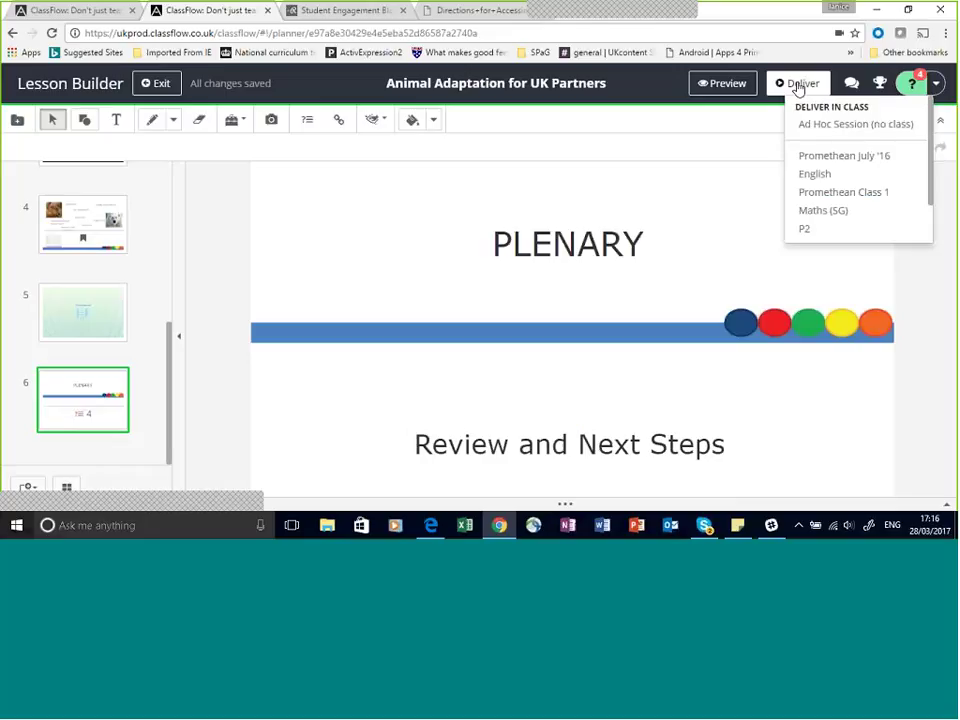
pyautogui.click(848, 124)
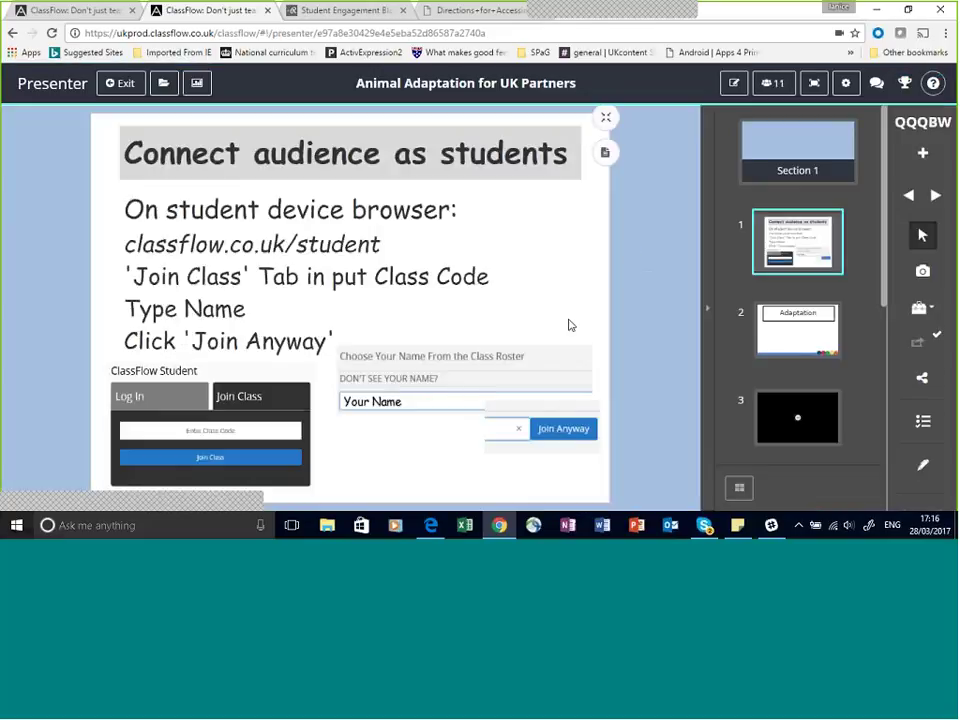
pyautogui.click(430, 526)
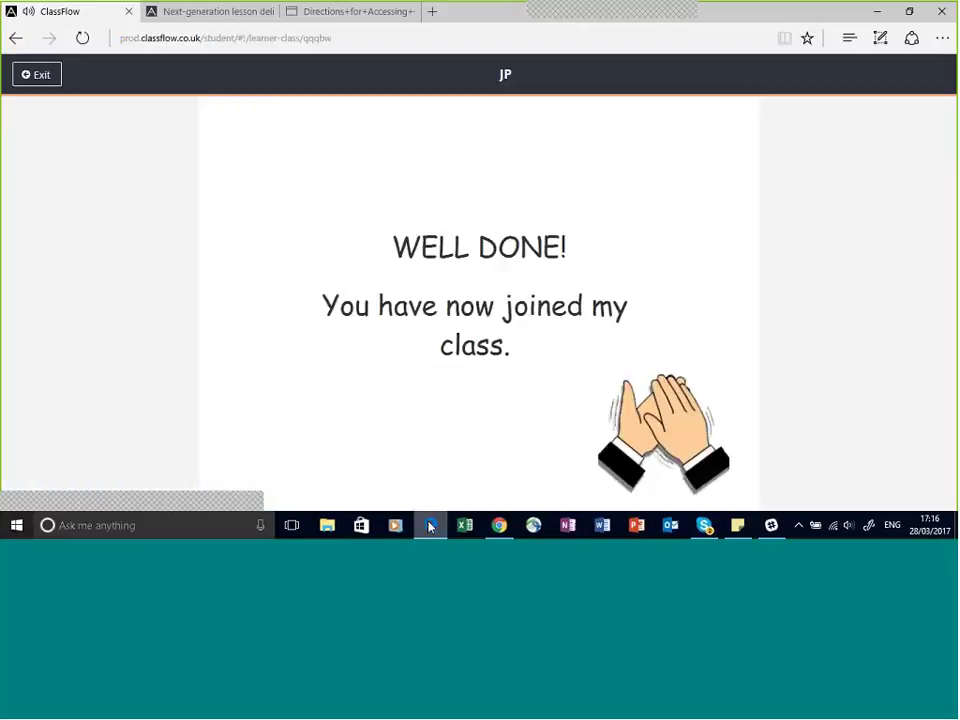
pyautogui.click(430, 526)
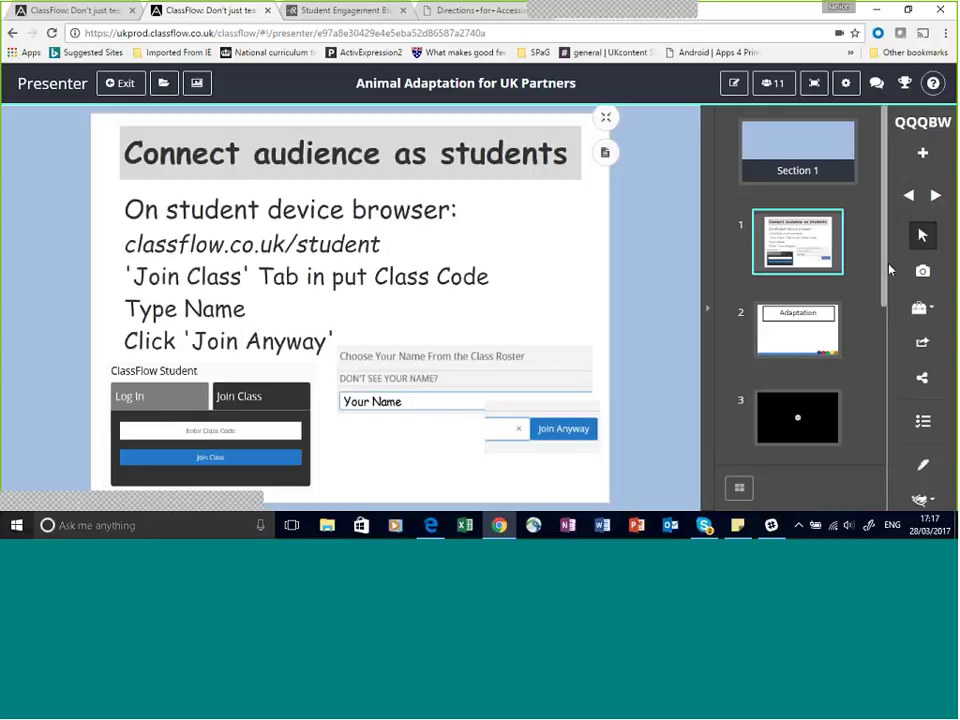
# - Return to the start of the card list and exit the presented lesson without saving its changes
pyautogui.moveTo(886, 270); pyautogui.dragTo(884, 223)
pyautogui.click(120, 83)
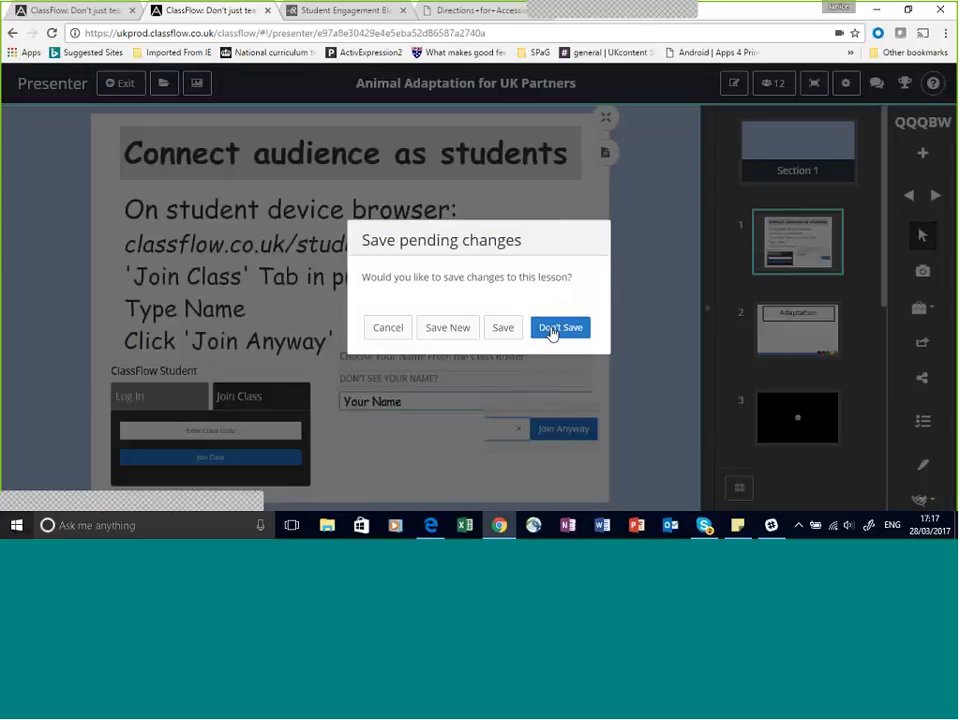
pyautogui.click(553, 331)
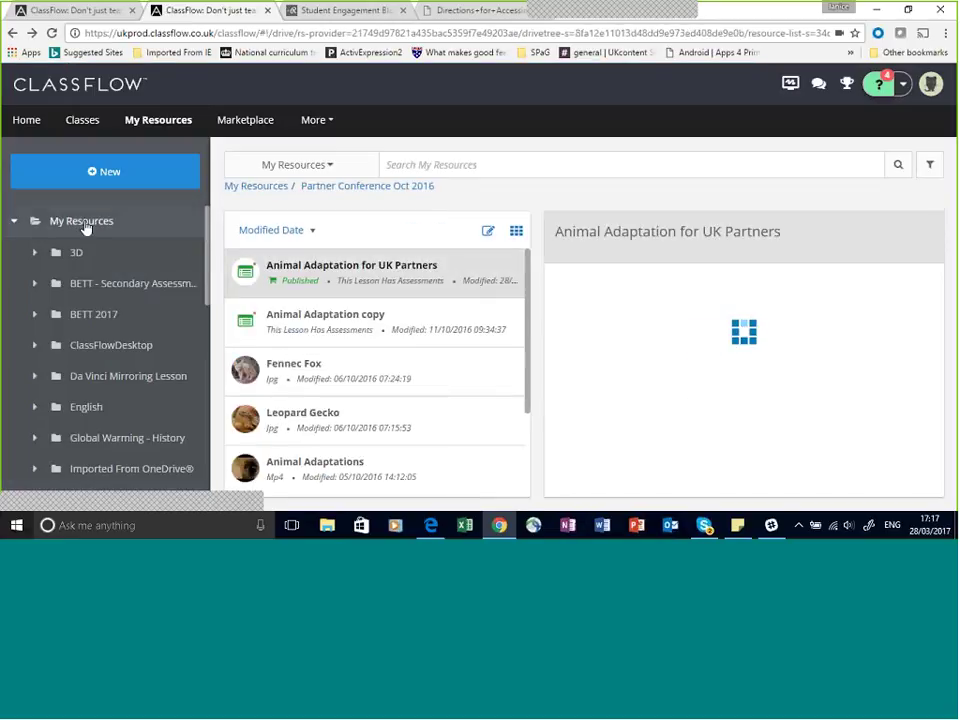
# - Open the Webinars 2017 folder in My Resources and select the "Using Technology to Increase Student Engagement - March 28th" lesson
pyautogui.click(122, 223)
pyautogui.click(369, 253)
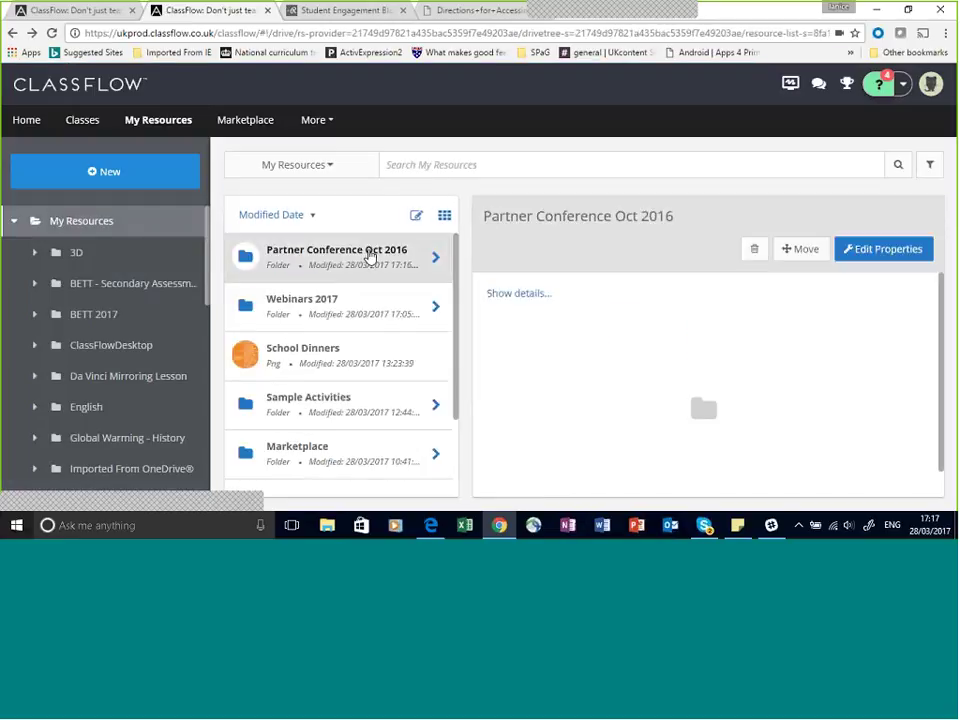
pyautogui.click(317, 293)
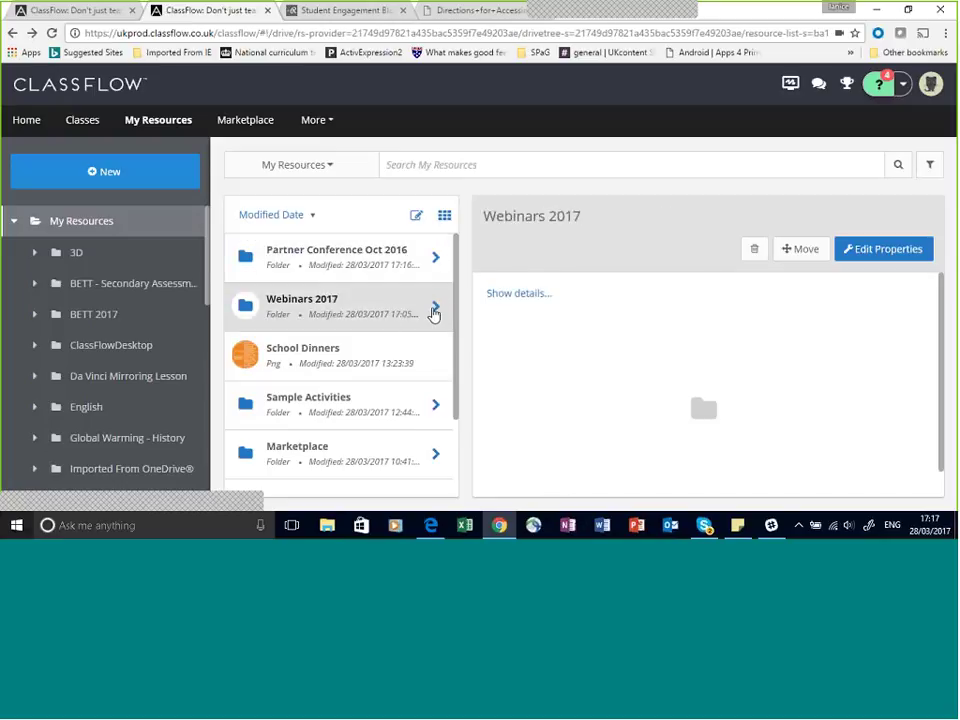
pyautogui.click(434, 312)
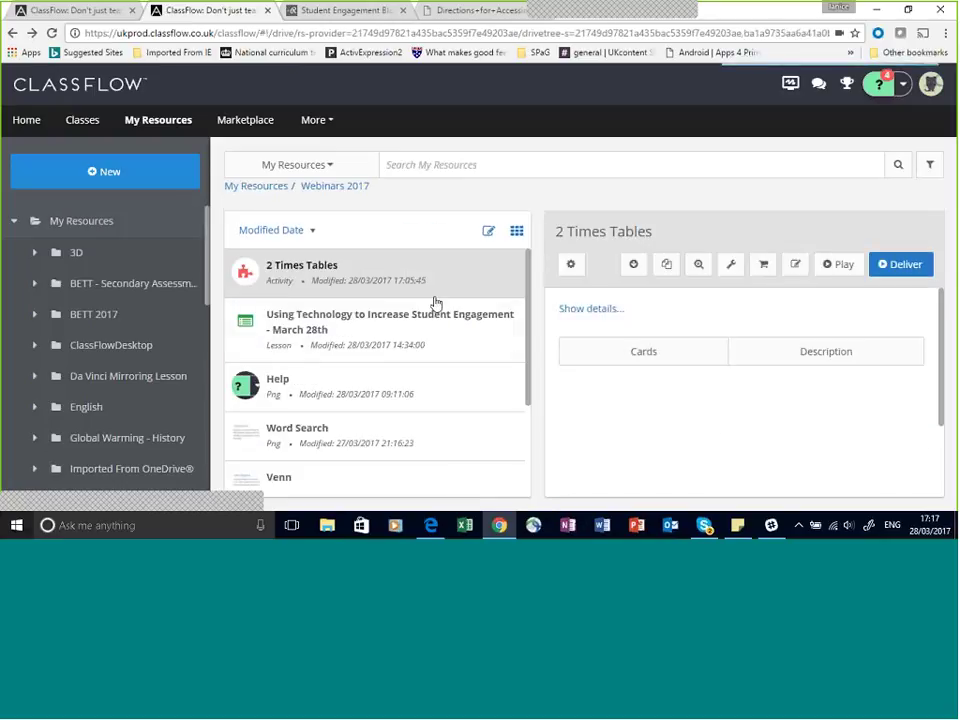
pyautogui.click(432, 335)
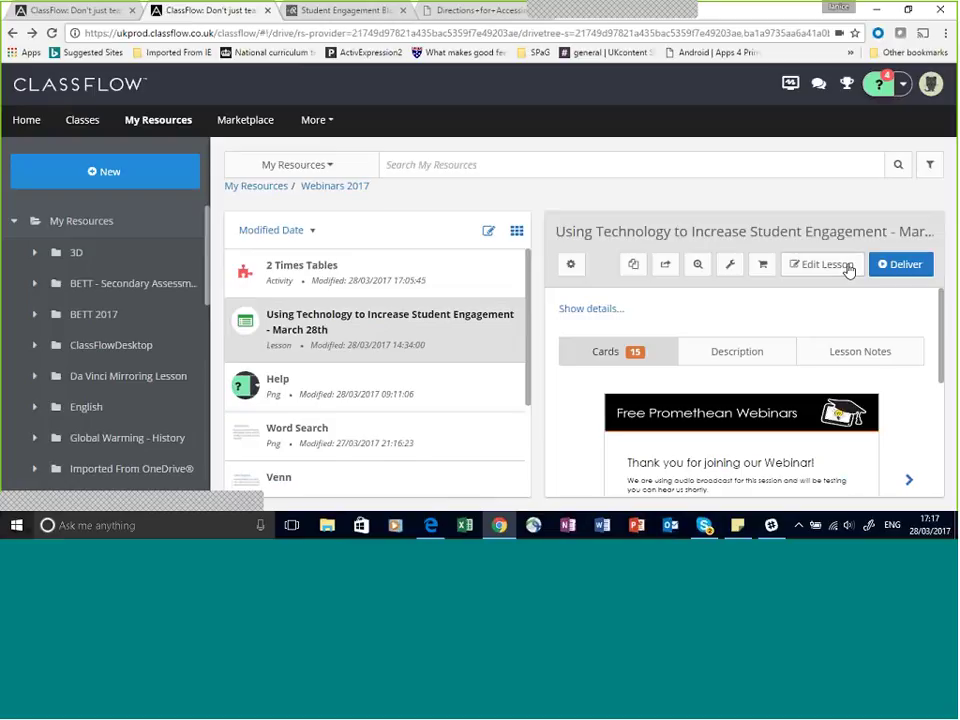
# - Deliver the Student Engagement lesson as an Ad Hoc Session with no class and present card 13, Help and Support
pyautogui.click(874, 268)
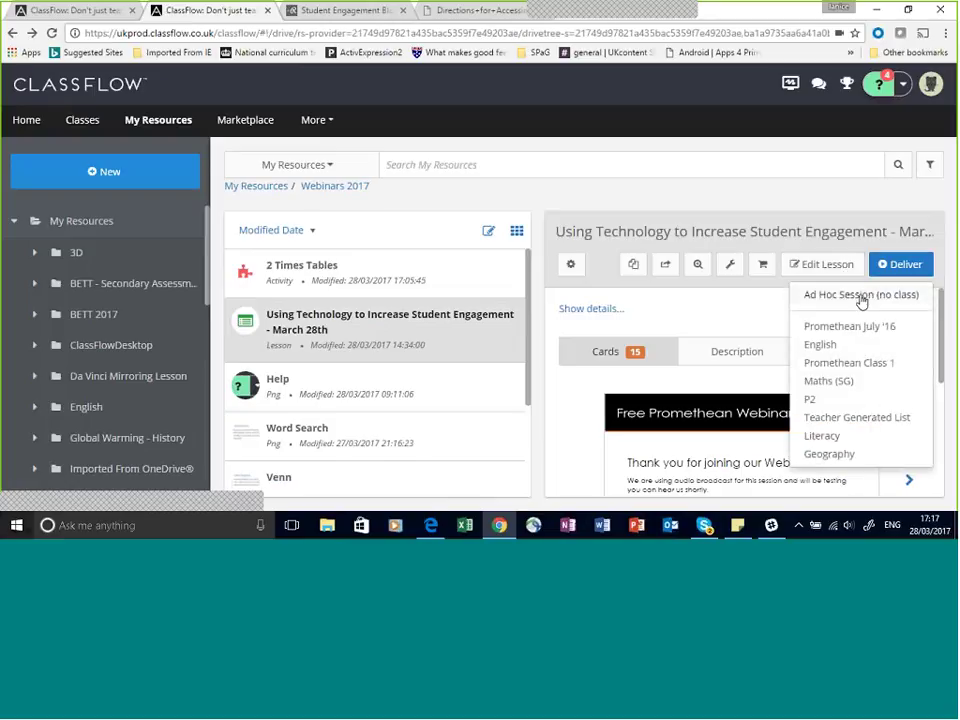
pyautogui.click(860, 296)
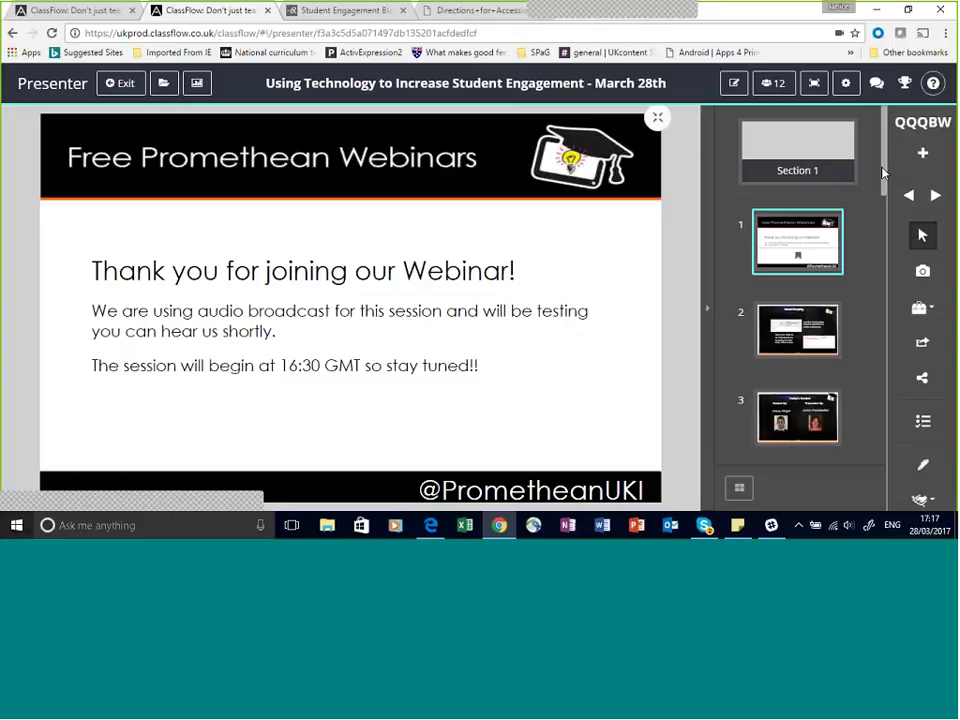
pyautogui.moveTo(883, 173); pyautogui.dragTo(890, 432)
pyautogui.click(799, 276)
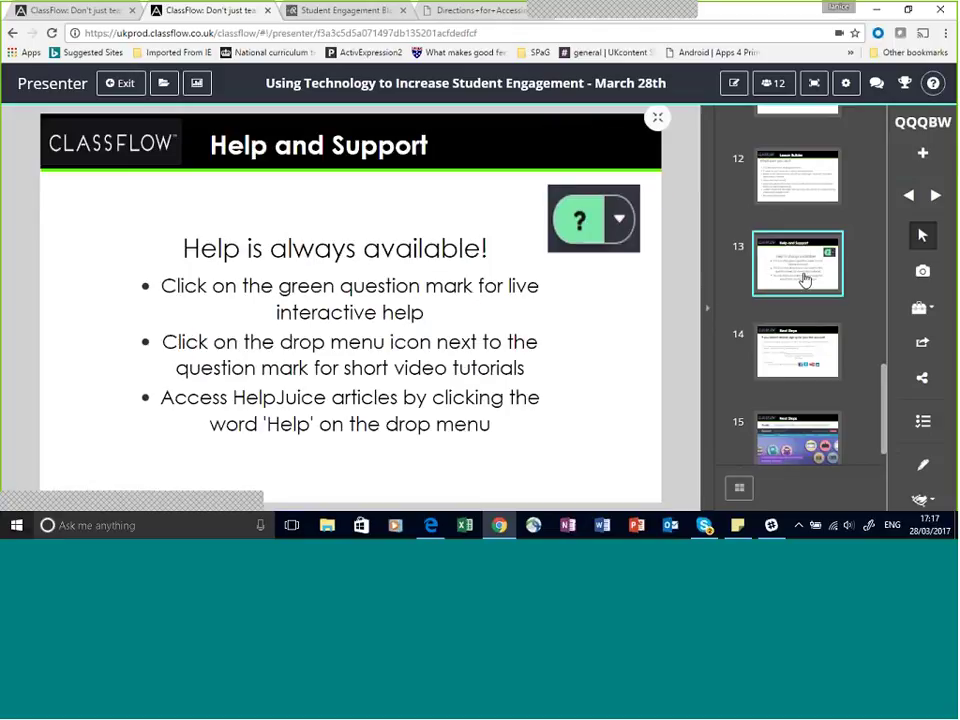